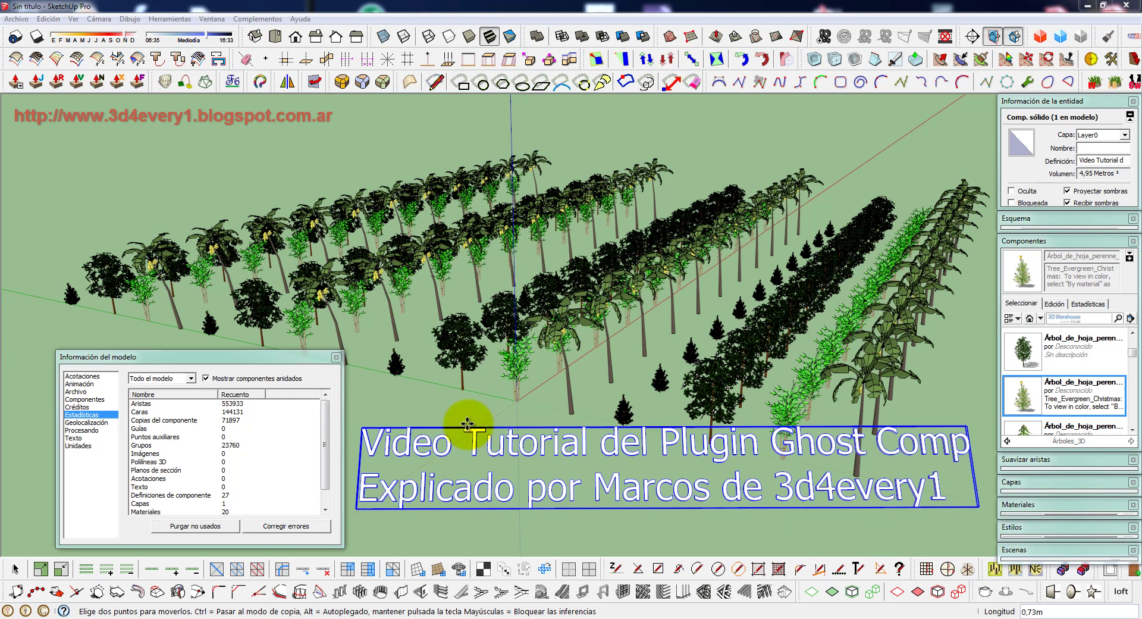
- Close the Model Info statistics window so the full plantation scene shows
{"action": "left_click", "coordinate": [269, 357]}
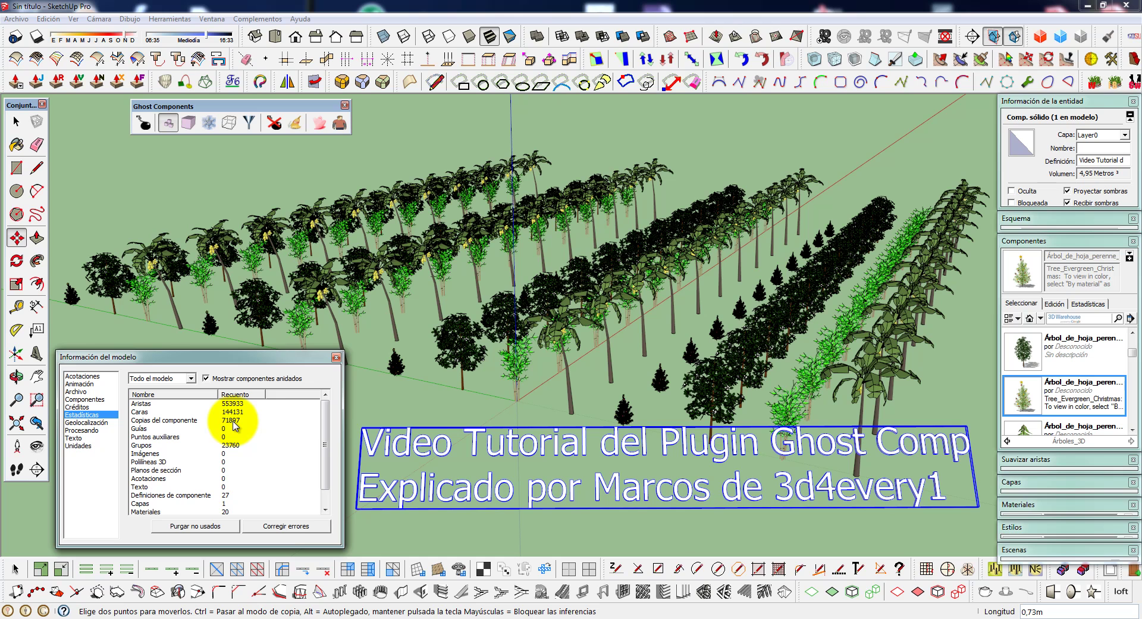
{"action": "left_click", "coordinate": [336, 357]}
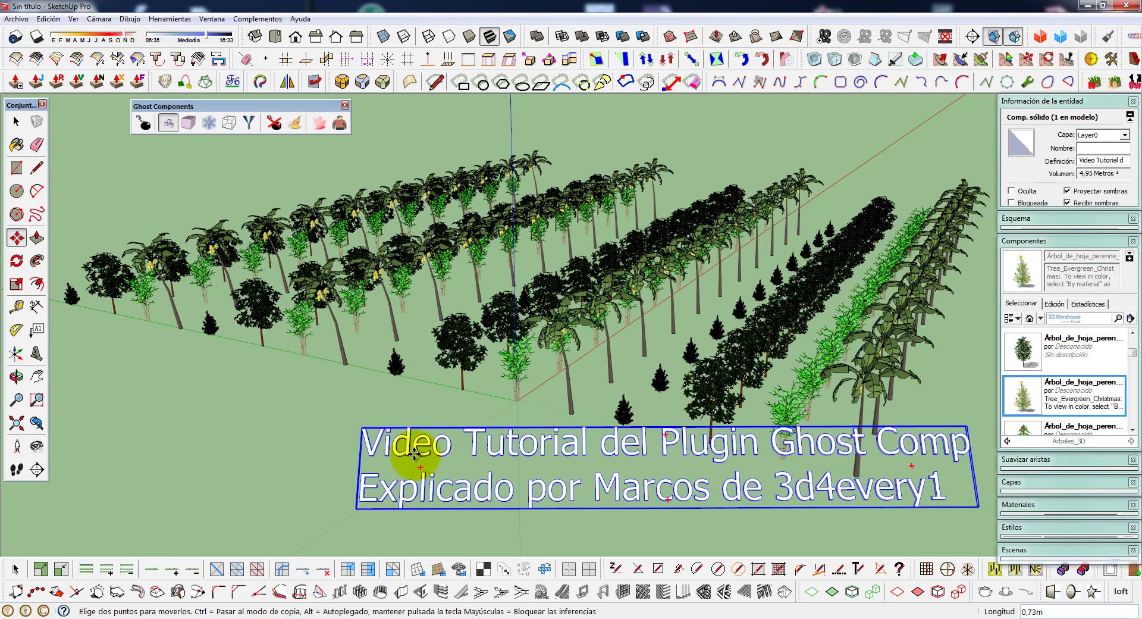
- Delete the 3D Ghost Components title text and shift the Ghost Components toolbar left
{"action": "key", "text": "space"}
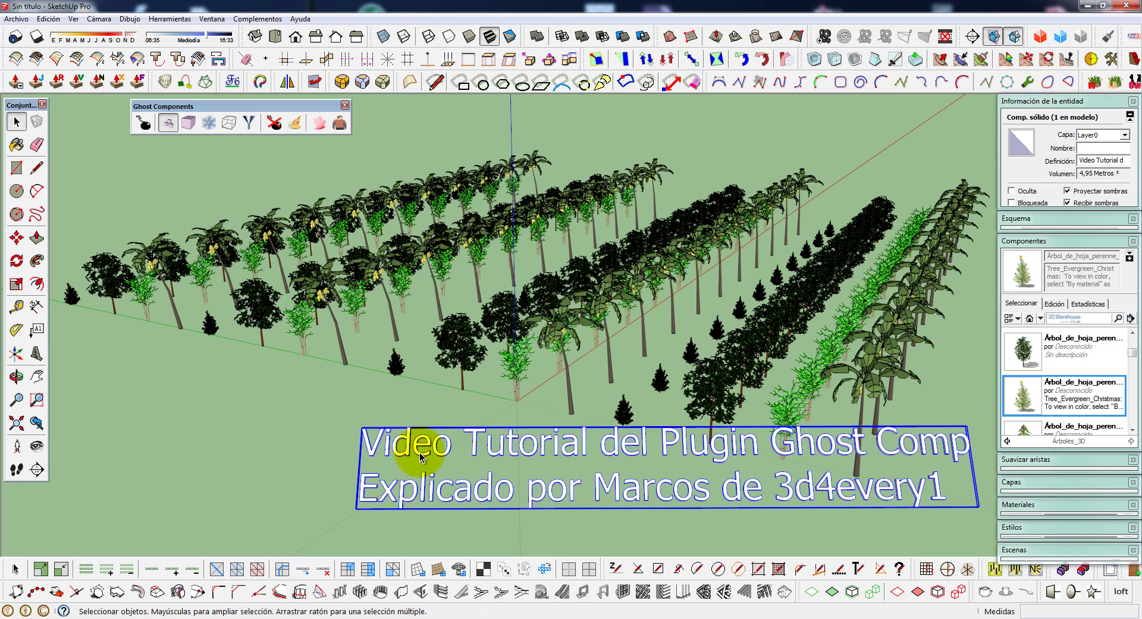
{"action": "key", "text": "Delete"}
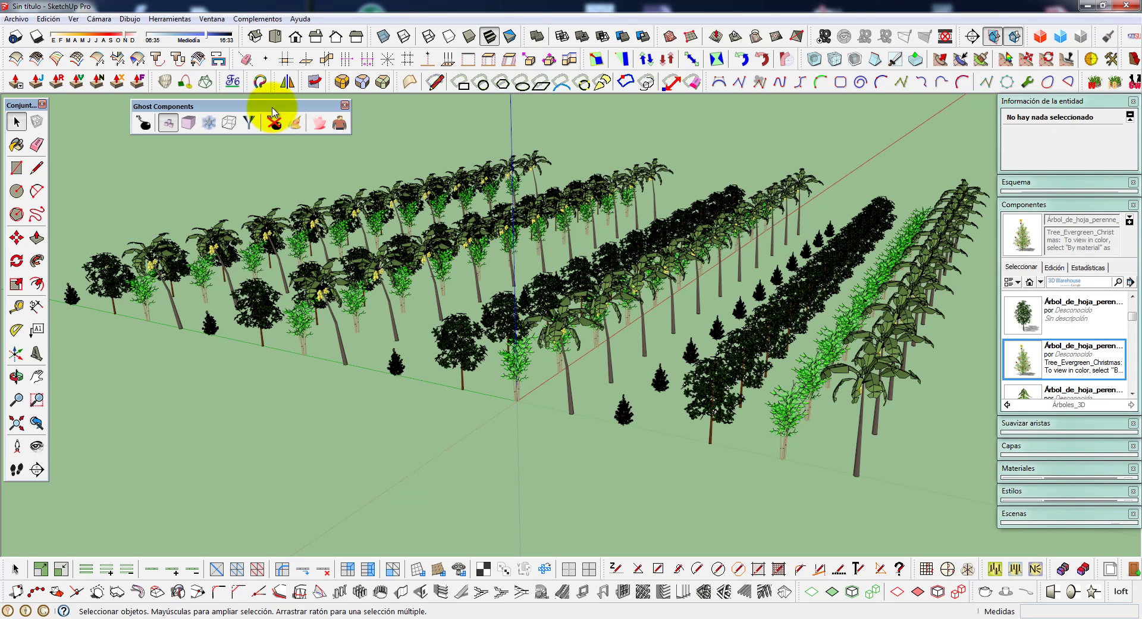
{"action": "left_click_drag", "start_coordinate": [261, 106], "coordinate": [234, 108]}
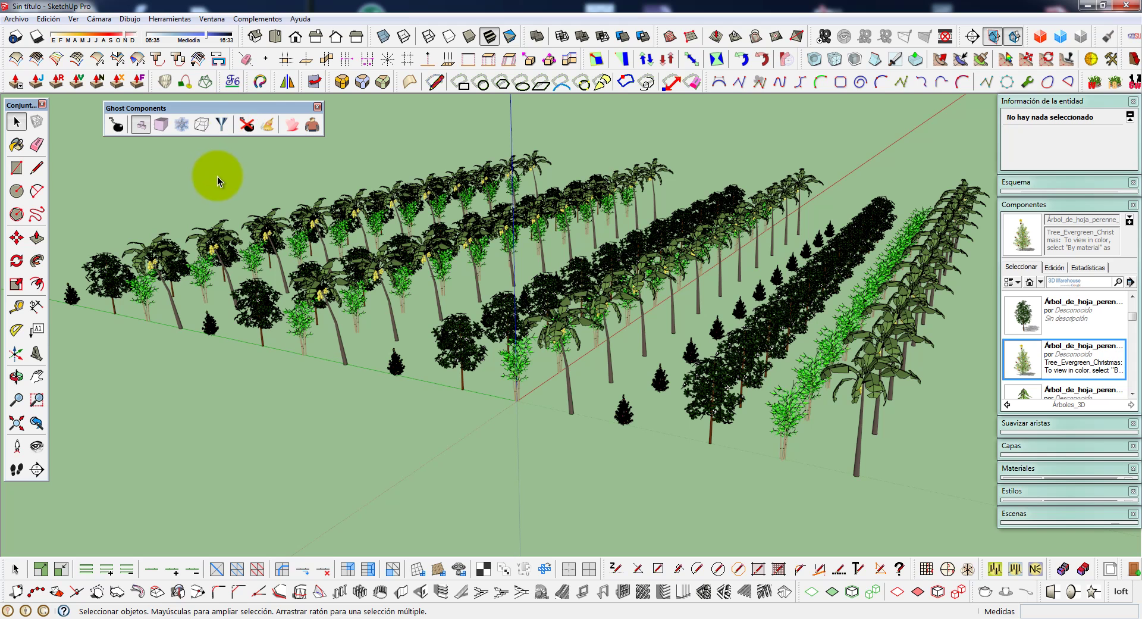
{"action": "left_click", "coordinate": [141, 130]}
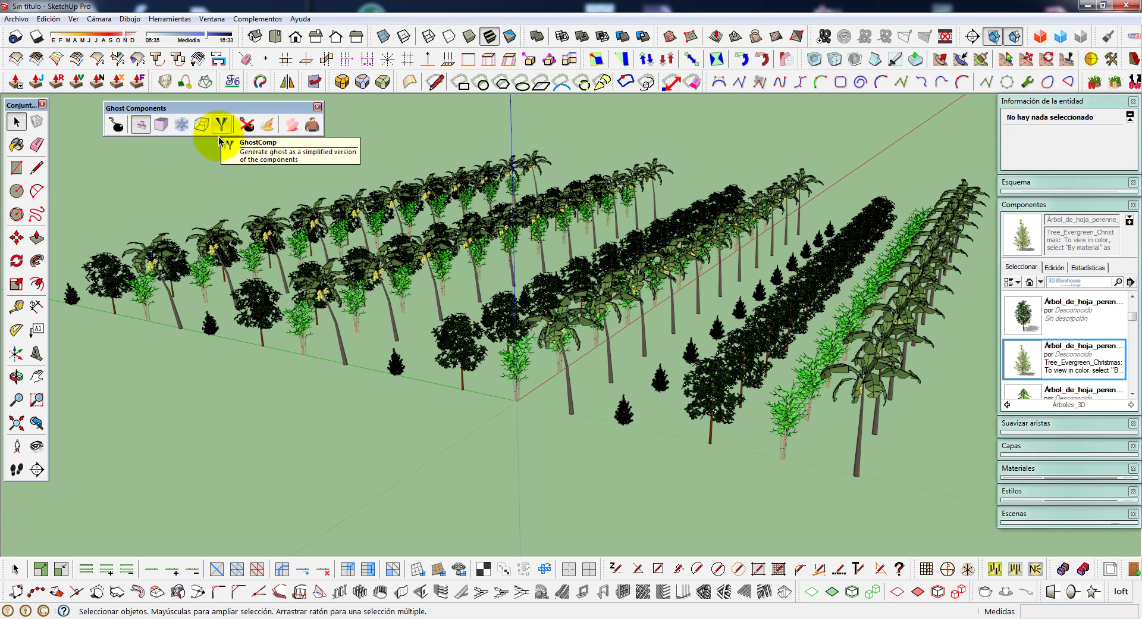
{"action": "left_click", "coordinate": [143, 129]}
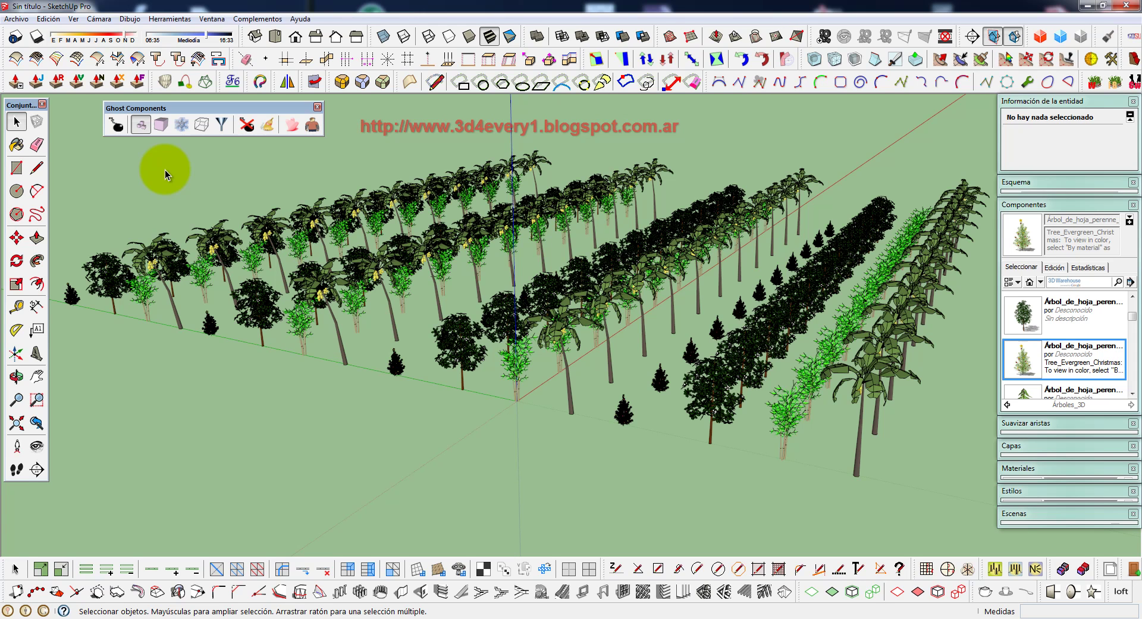
- Create a bounding-box ghost for a front-right palm and display it as the lilac box proxy
{"action": "left_click", "coordinate": [142, 127]}
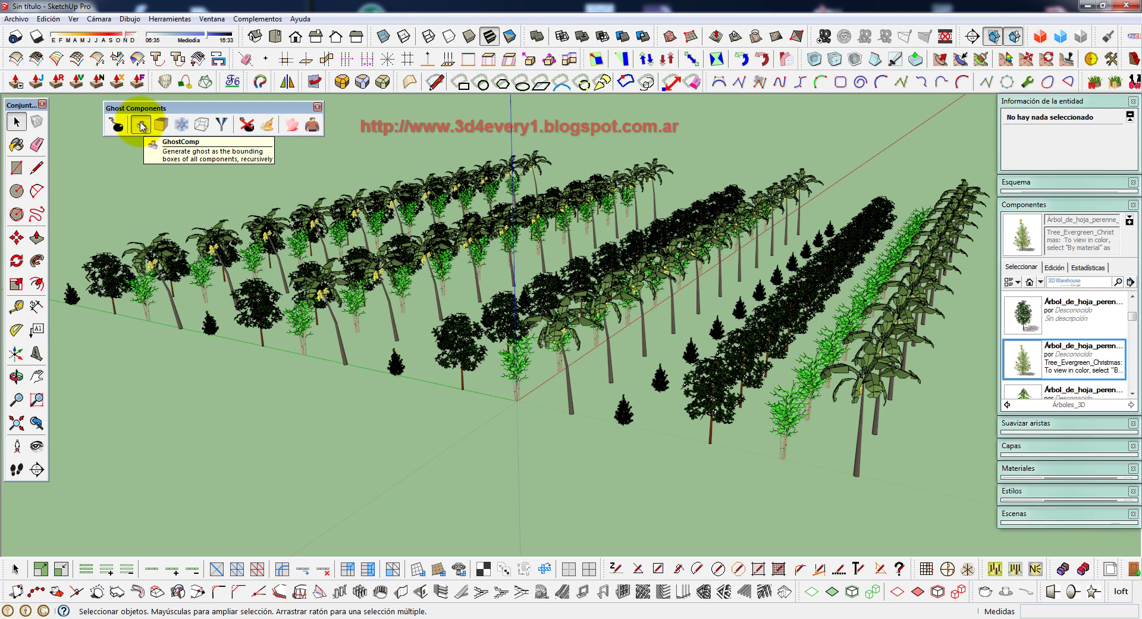
{"action": "left_click", "coordinate": [858, 470]}
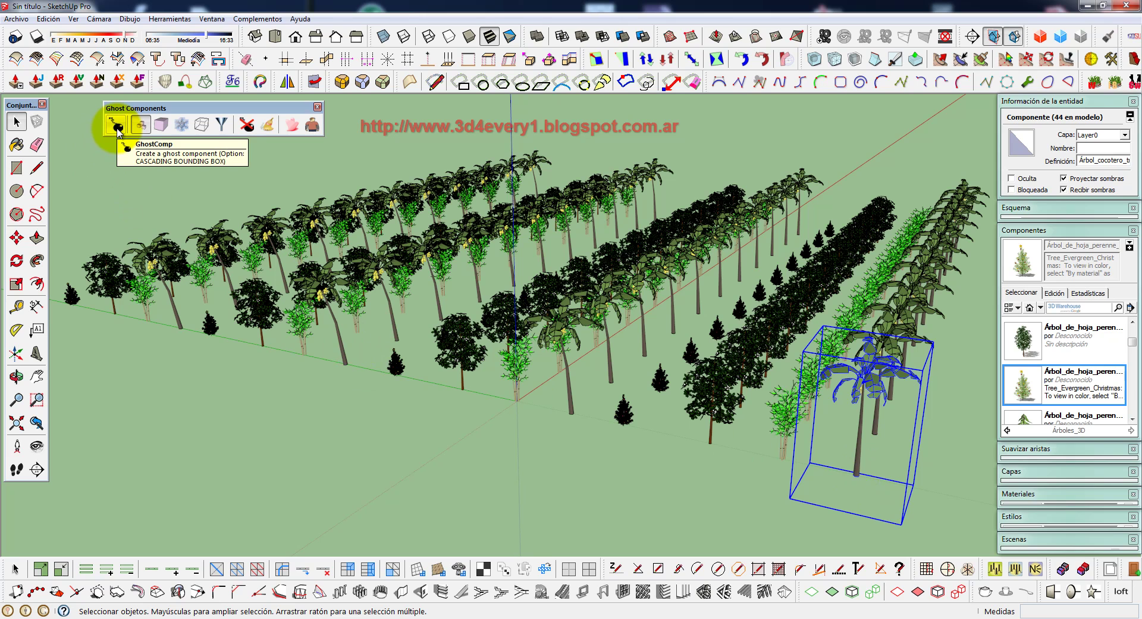
{"action": "left_click", "coordinate": [118, 128]}
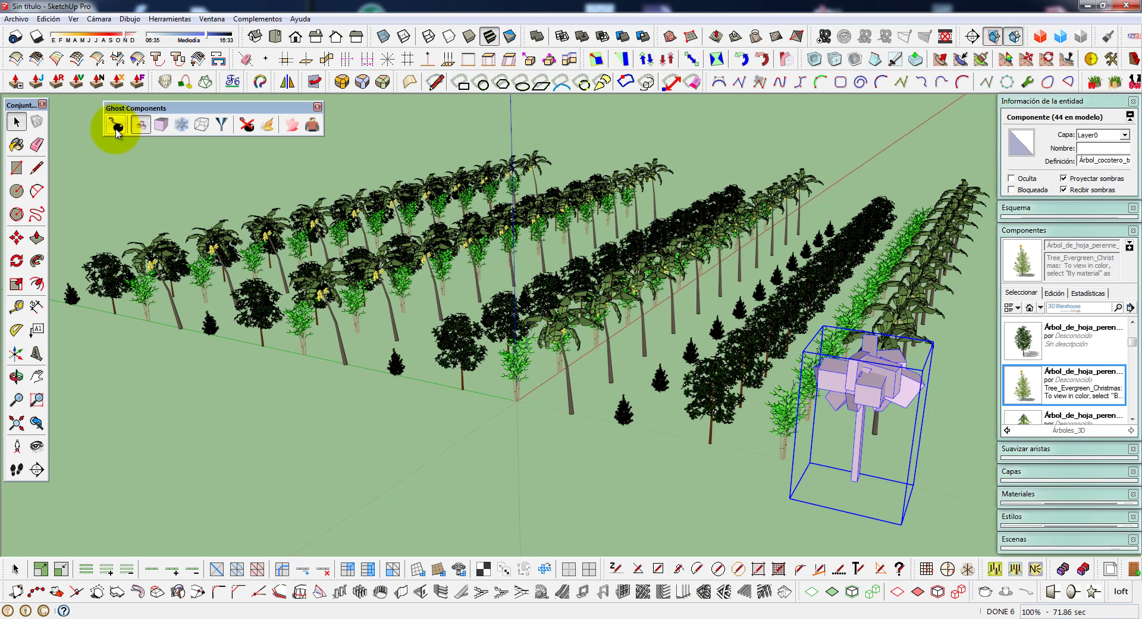
{"action": "left_click", "coordinate": [117, 129]}
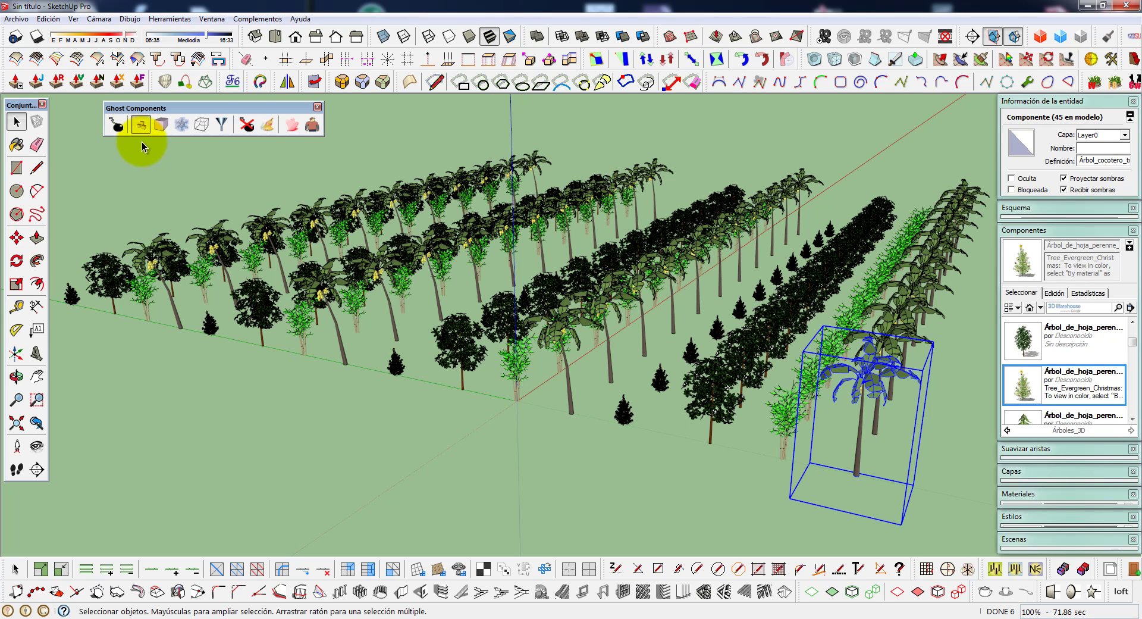
{"action": "left_click", "coordinate": [292, 129]}
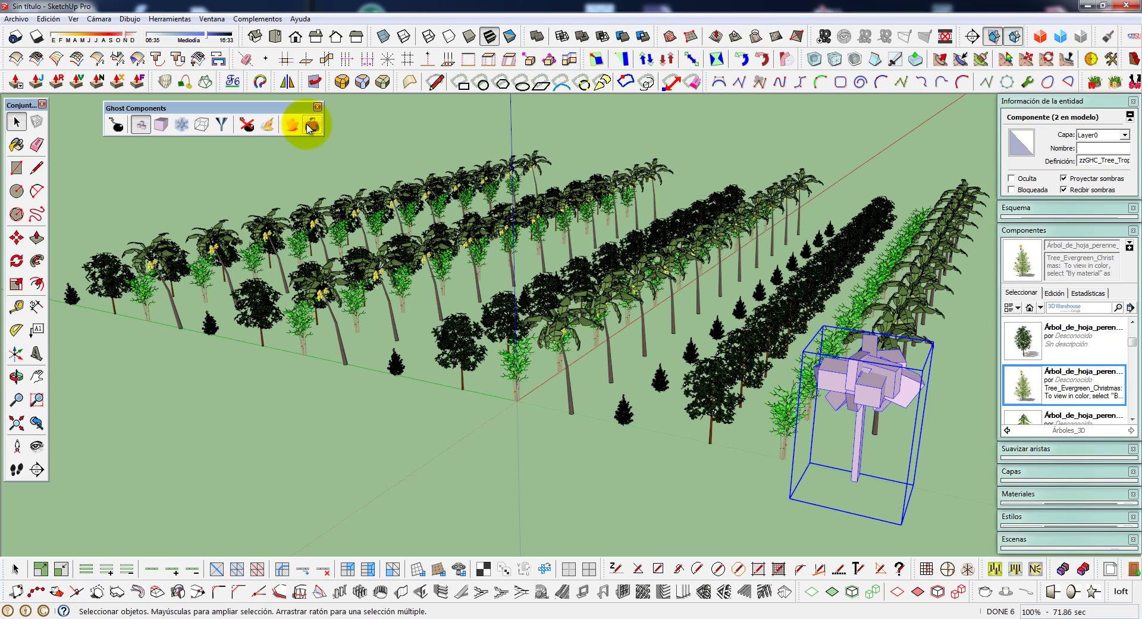
- Restore the palm's real foliage and list the In Model components, including zzGHC ghosts
{"action": "left_click", "coordinate": [311, 126]}
{"action": "left_click", "coordinate": [312, 126]}
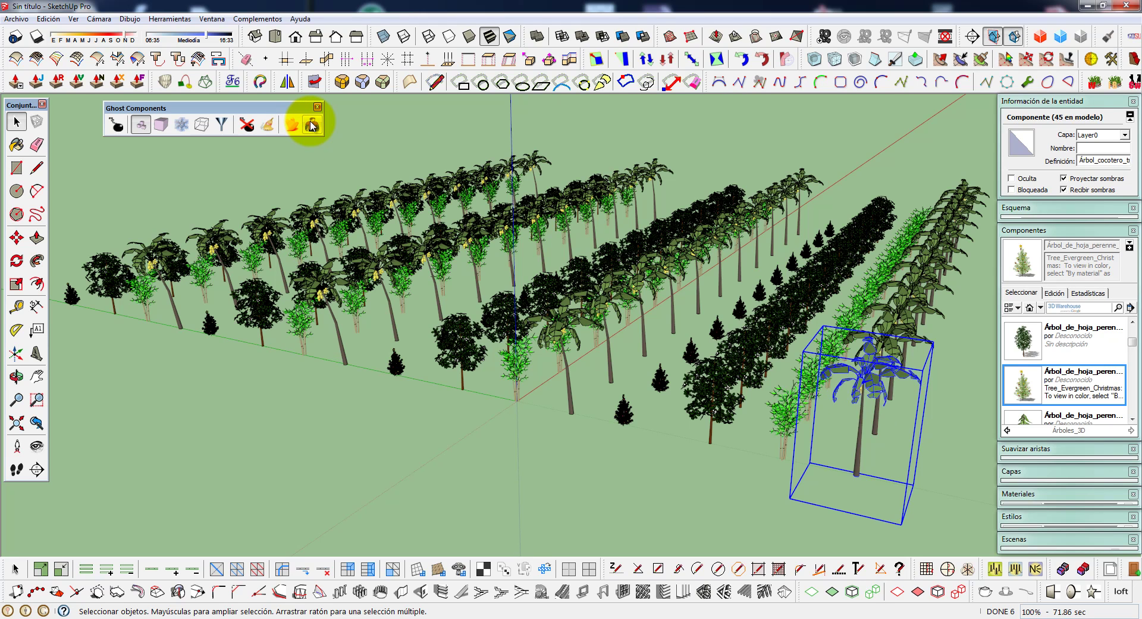
{"action": "left_click", "coordinate": [1030, 307]}
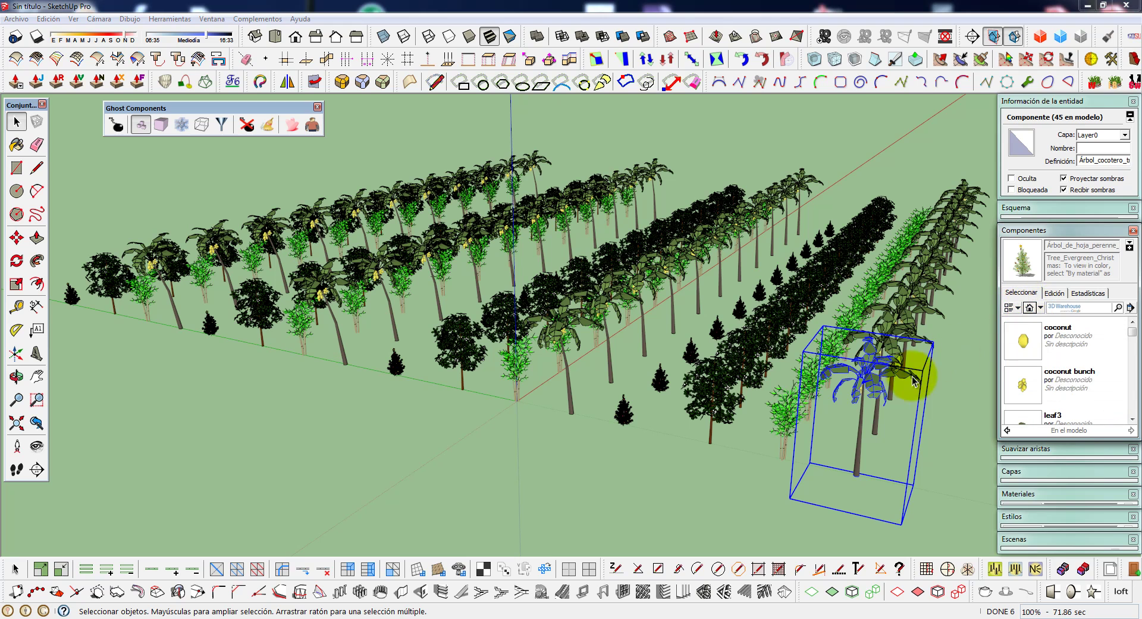
{"action": "left_click_drag", "start_coordinate": [1132, 333], "coordinate": [1138, 400]}
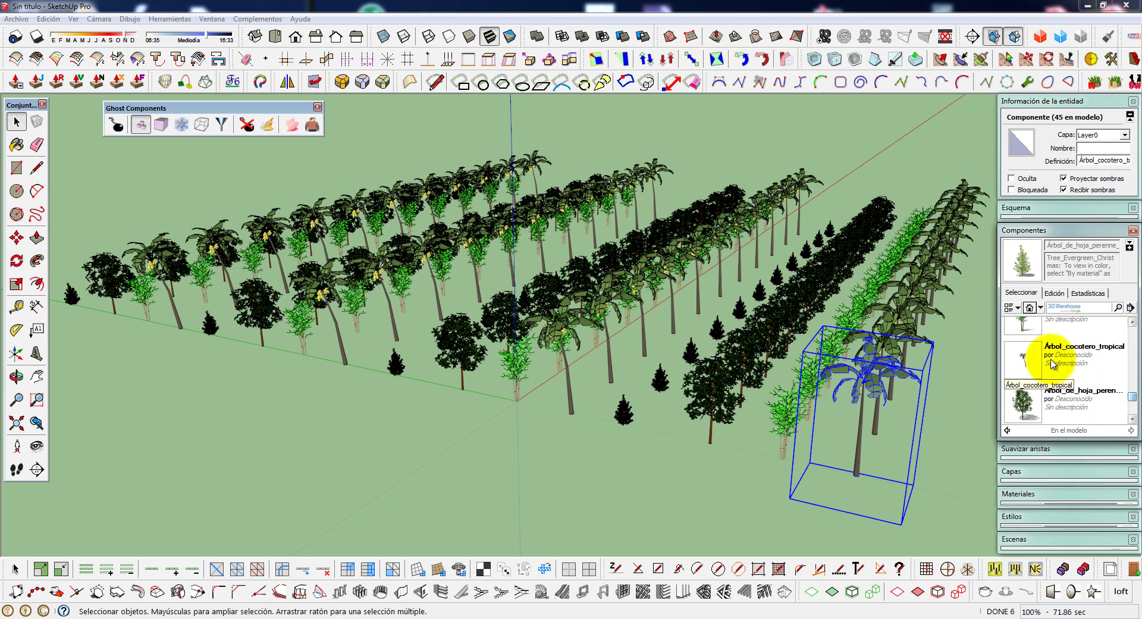
- Select every Árbol_cocotero_tropical instance, switch all 45 palms to ghosts, then deselect
{"action": "right_click", "coordinate": [1024, 359]}
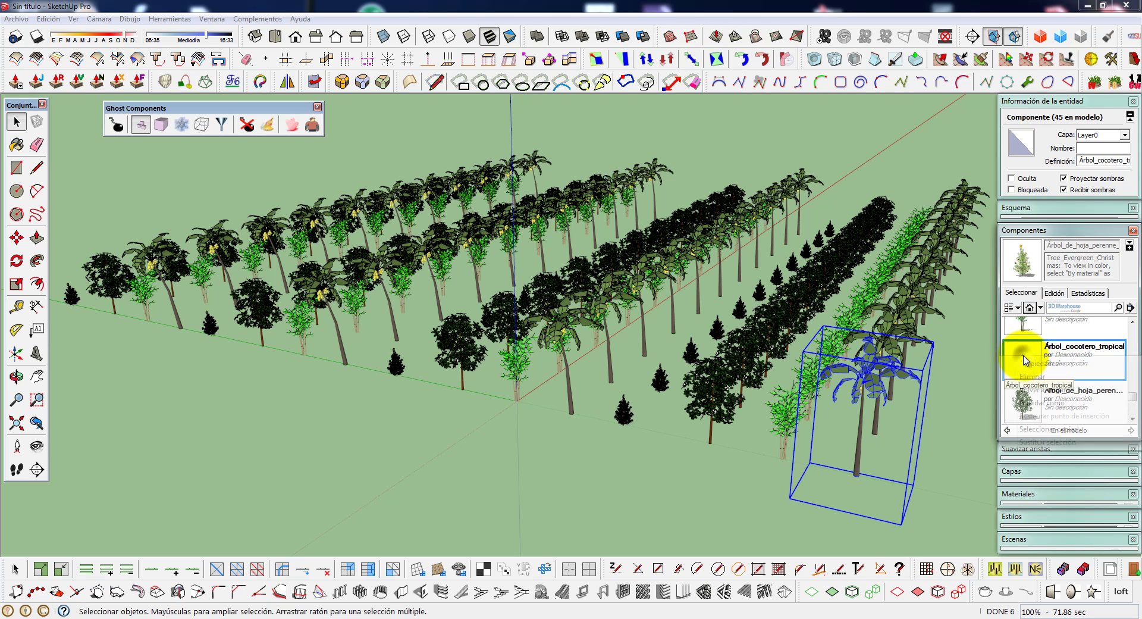
{"action": "left_click", "coordinate": [1046, 429]}
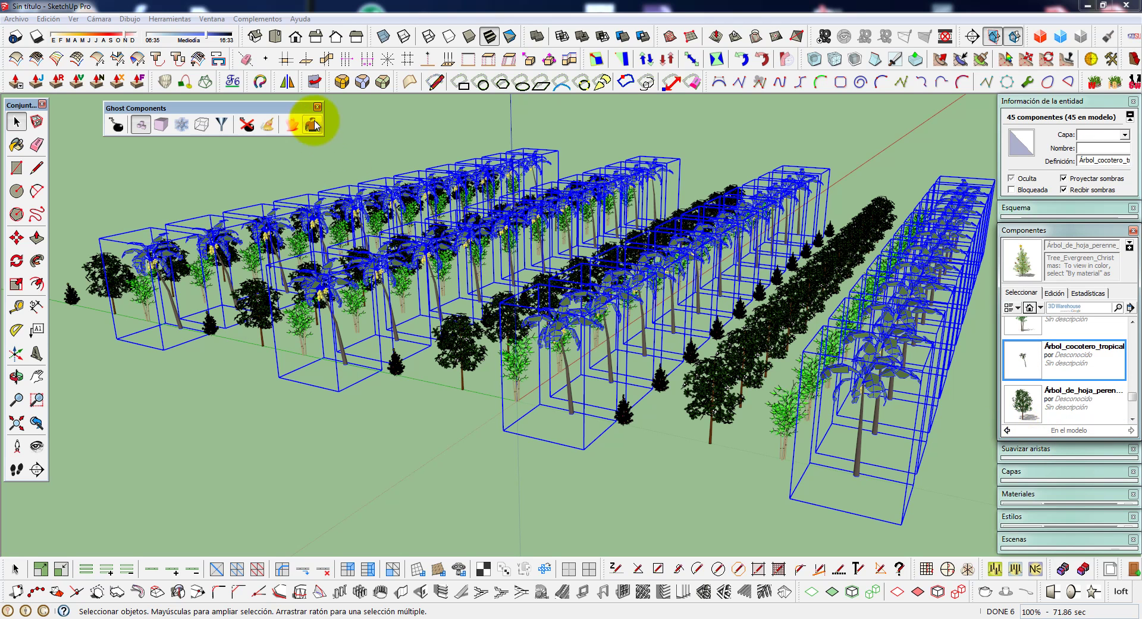
{"action": "left_click", "coordinate": [292, 132]}
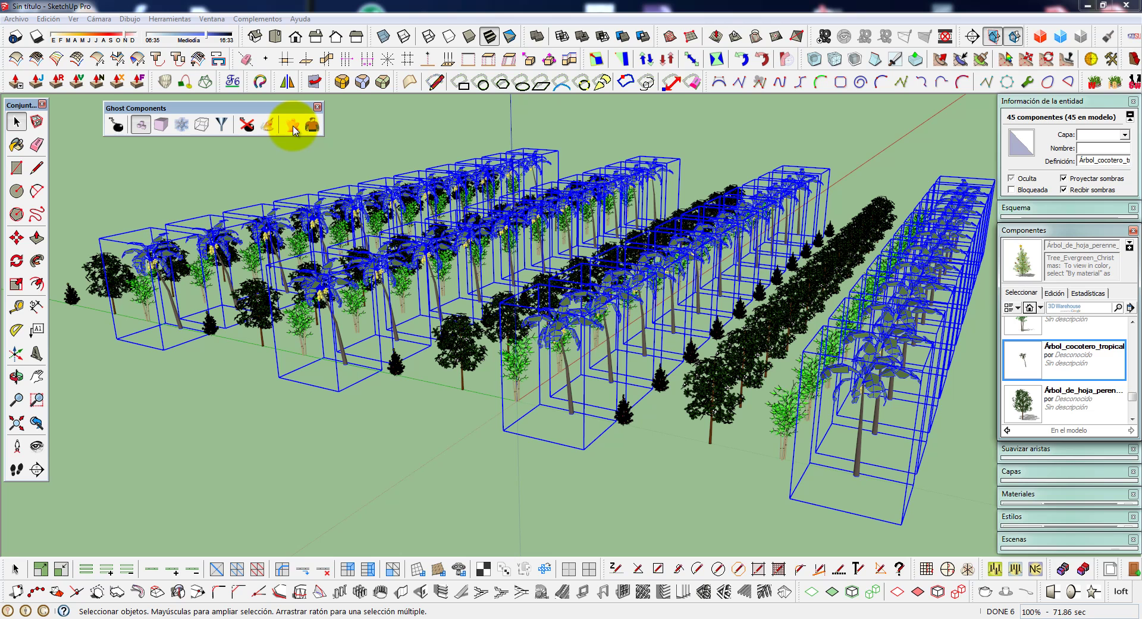
{"action": "left_click", "coordinate": [293, 127]}
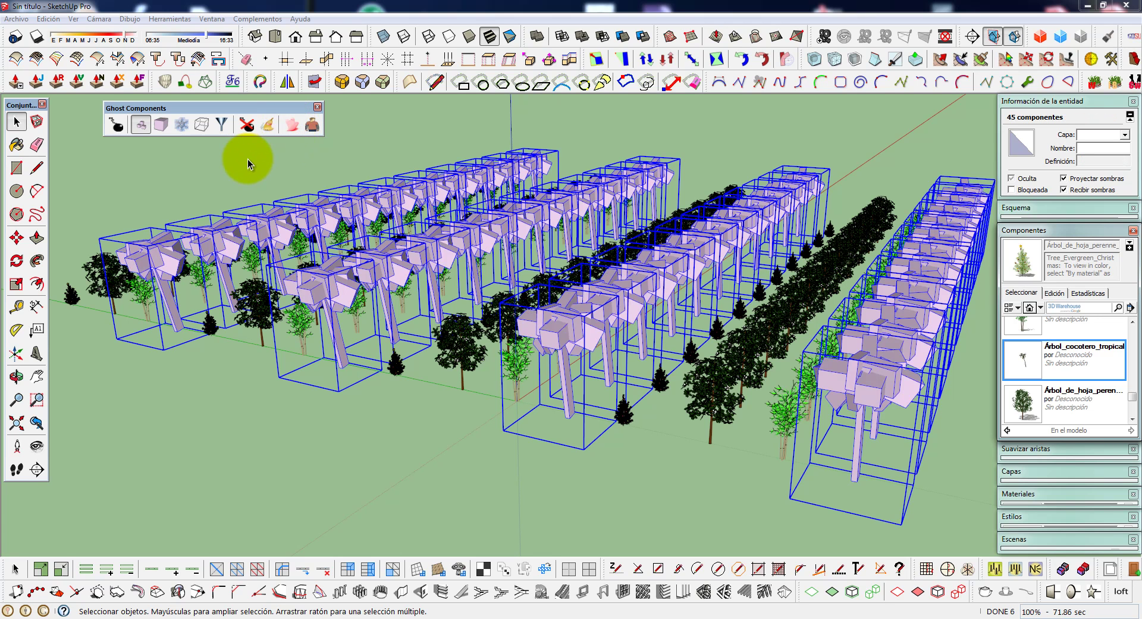
{"action": "left_click", "coordinate": [239, 197]}
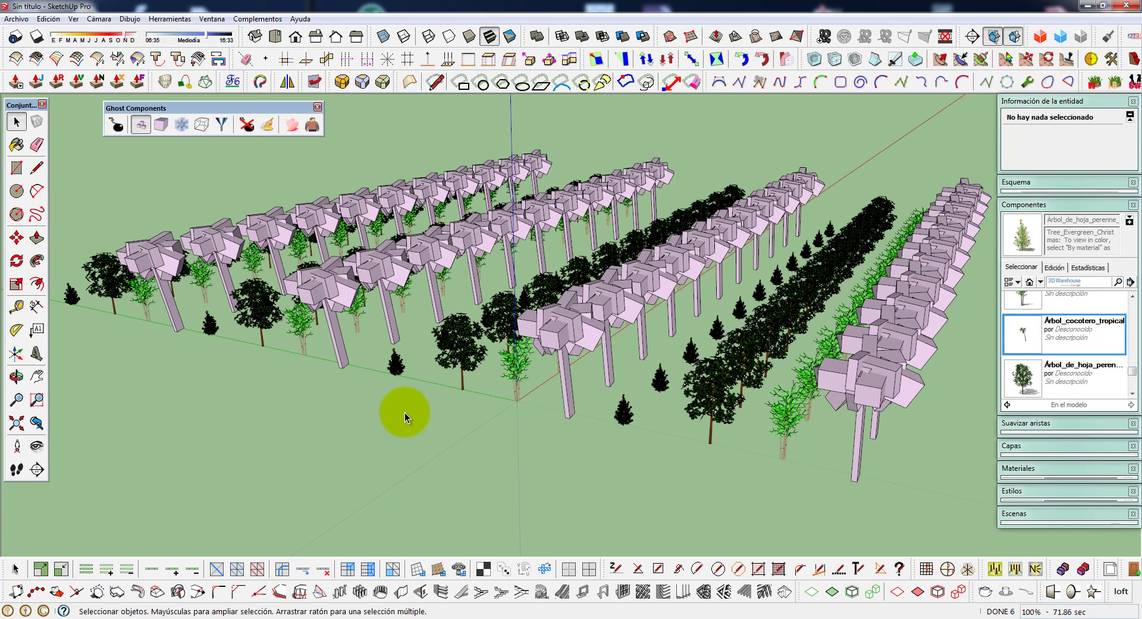
- Generate a plain box ghost for a front-right bamboo, preview it, then restore the real bamboo
{"action": "left_click", "coordinate": [783, 447]}
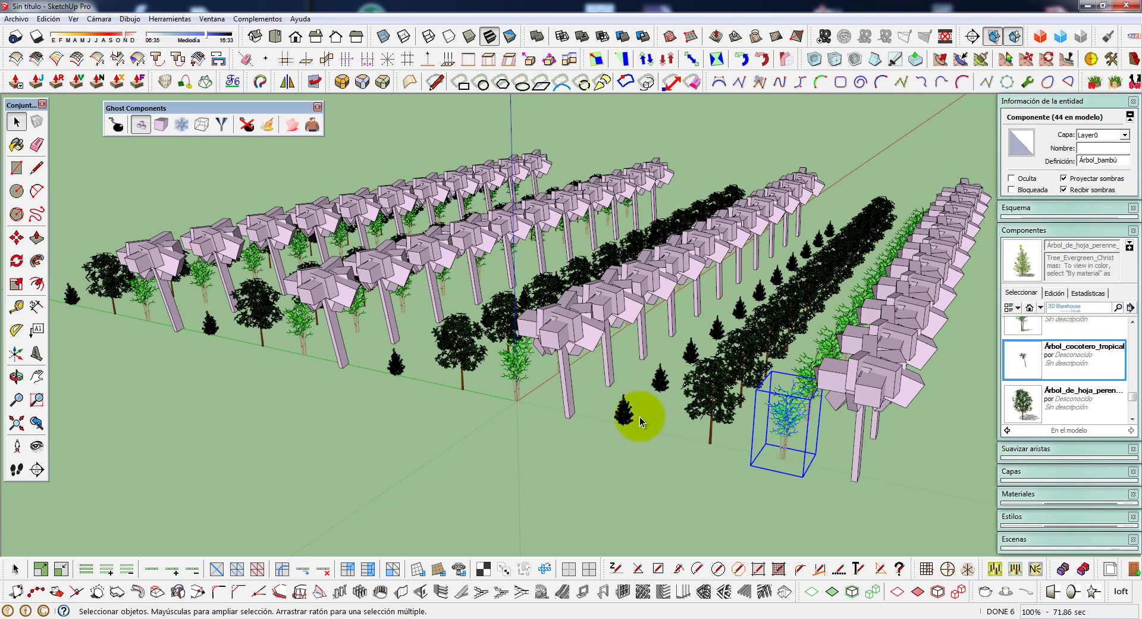
{"action": "left_click", "coordinate": [162, 125]}
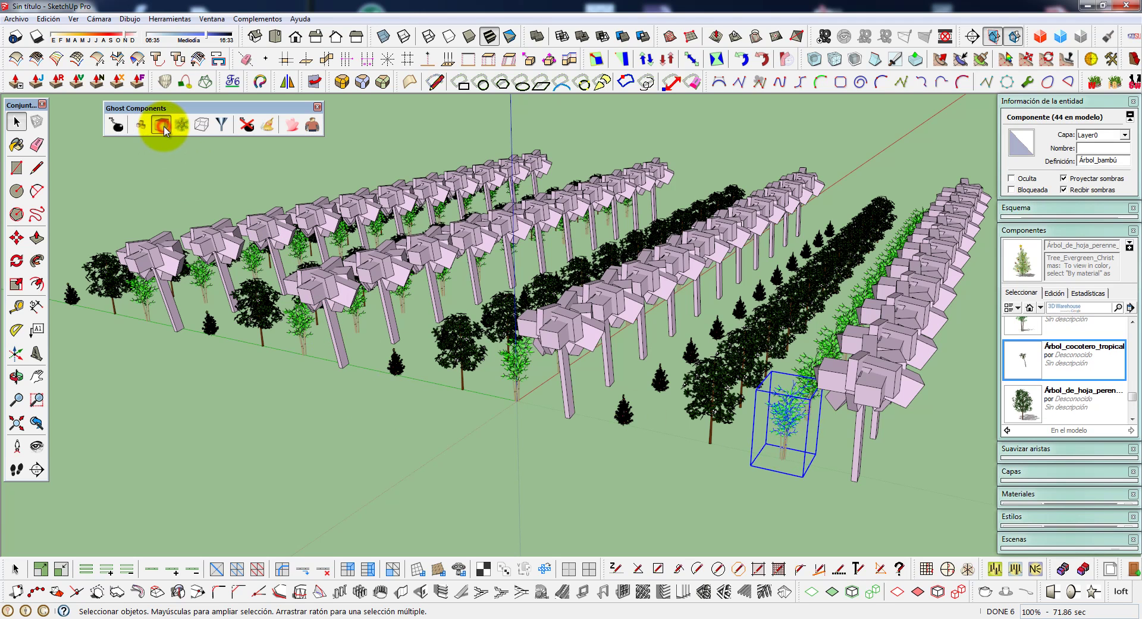
{"action": "left_click", "coordinate": [117, 126]}
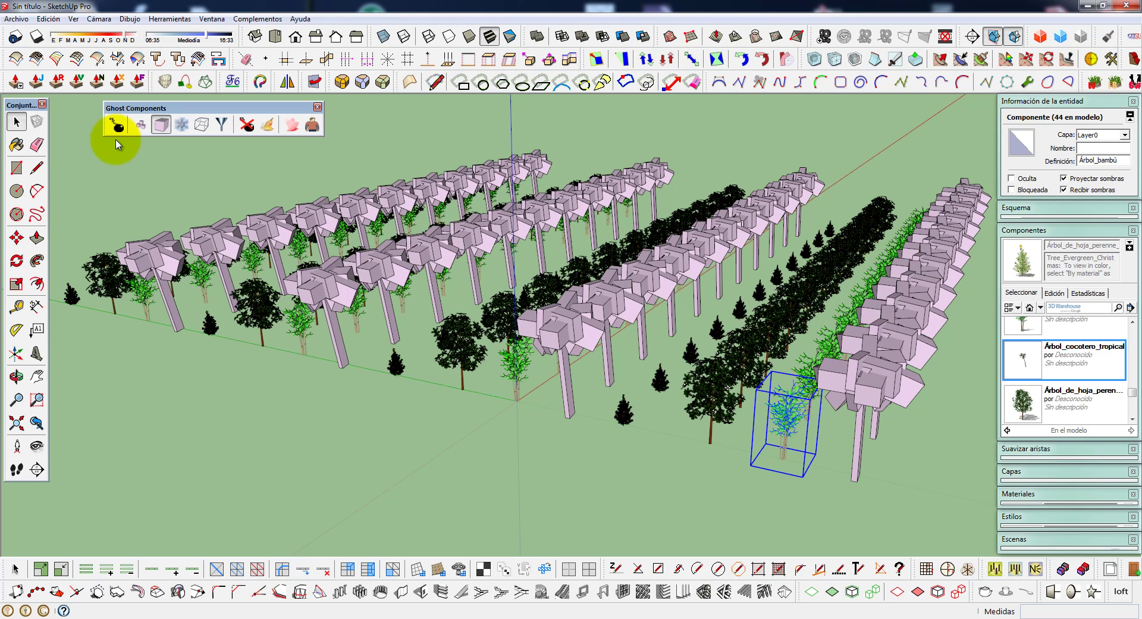
{"action": "left_click", "coordinate": [293, 128]}
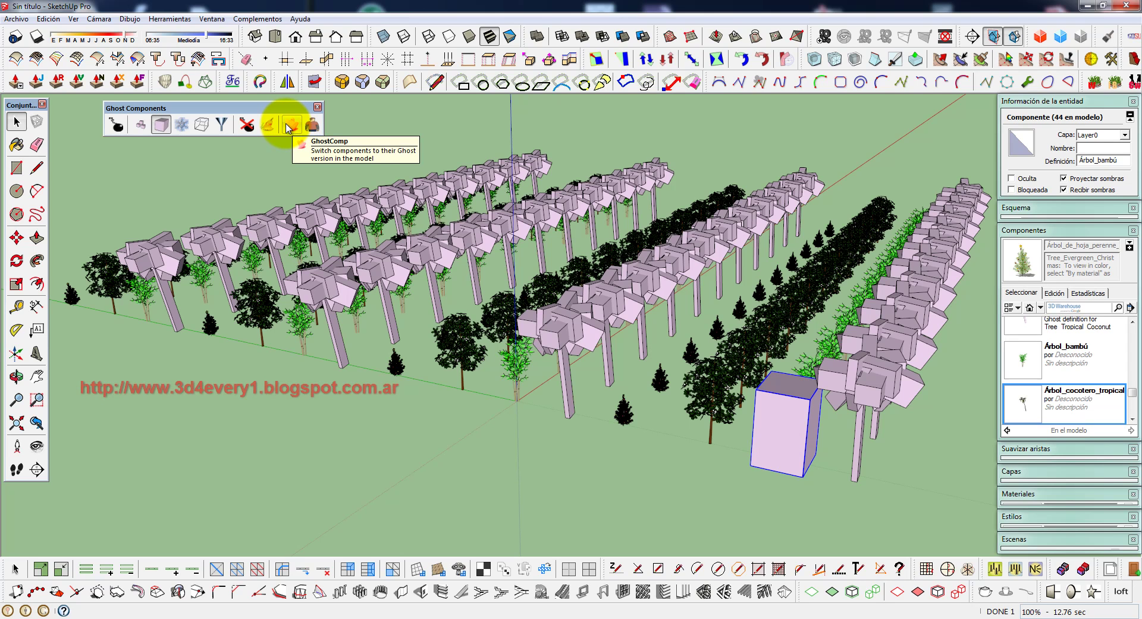
{"action": "left_click", "coordinate": [1012, 356]}
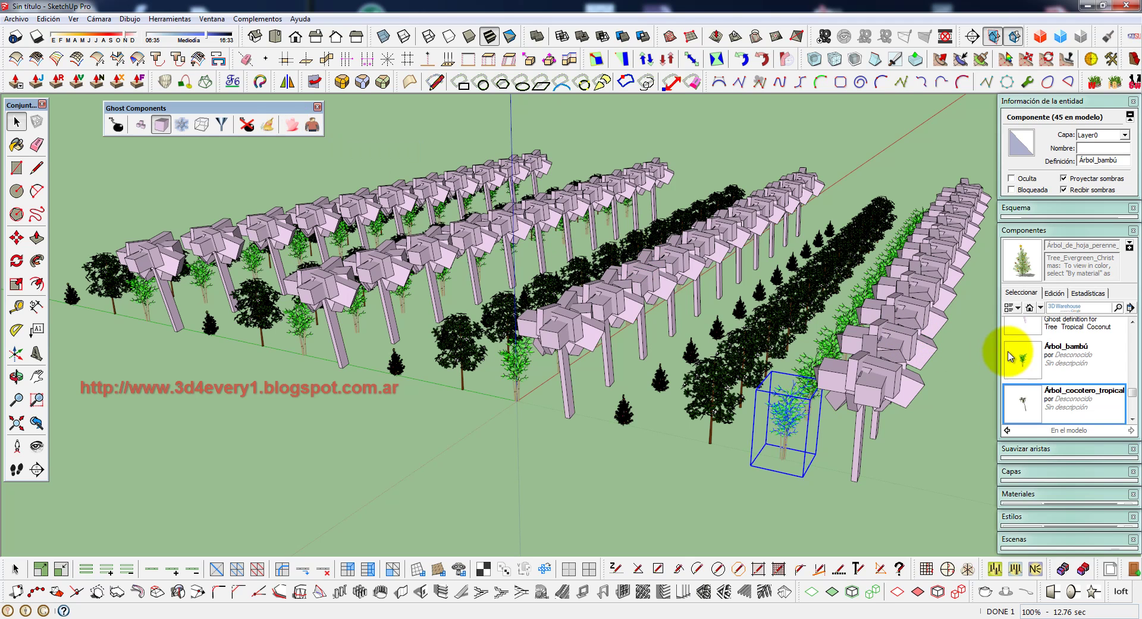
{"action": "right_click", "coordinate": [1055, 357]}
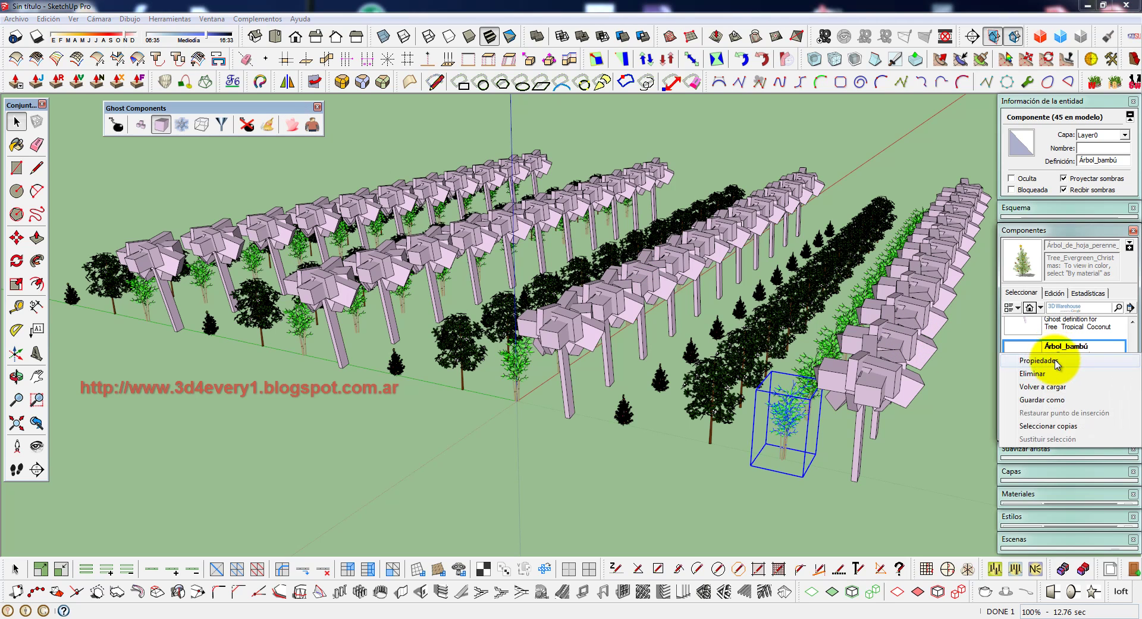
{"action": "left_click", "coordinate": [1048, 427]}
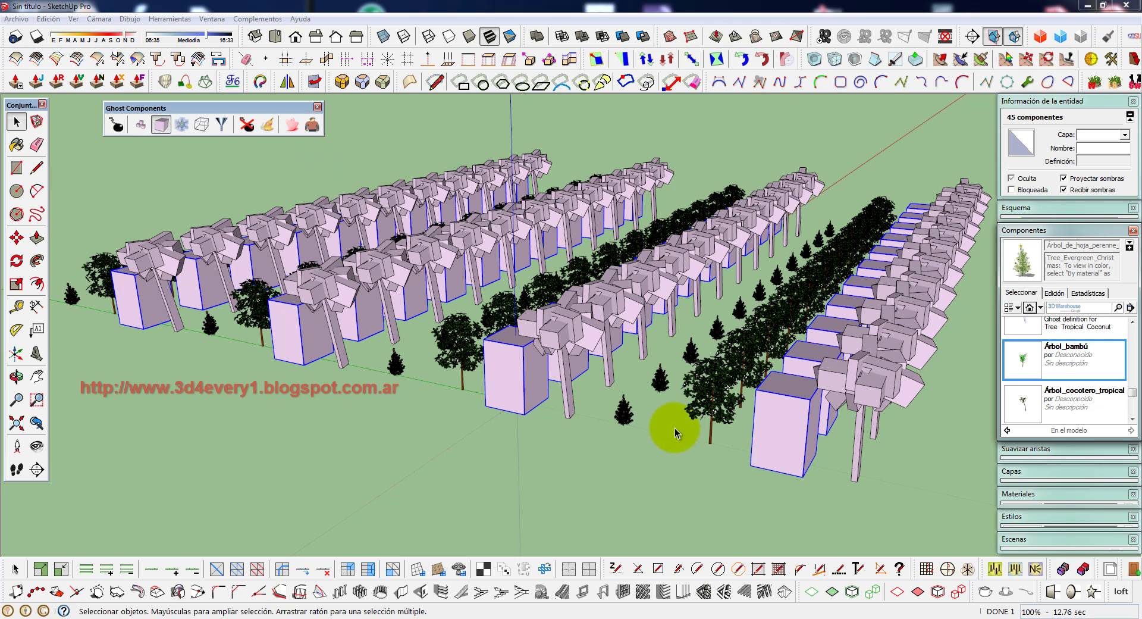
{"action": "left_click", "coordinate": [711, 411]}
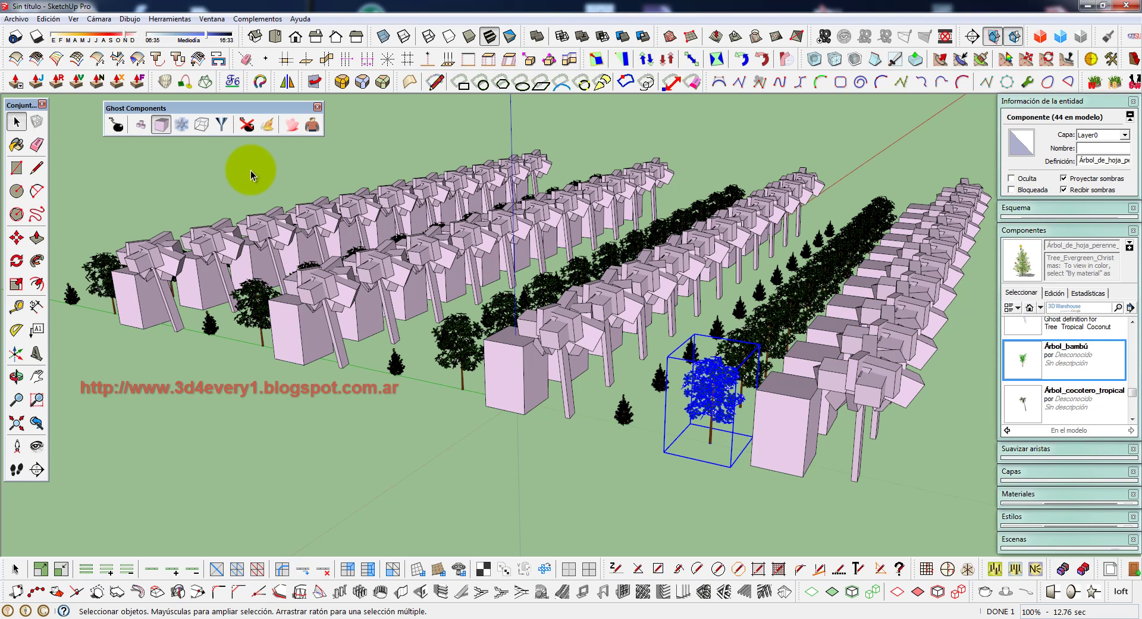
- Switch the Ghost Components proxy style to wireframe mode
{"action": "left_click", "coordinate": [202, 125]}
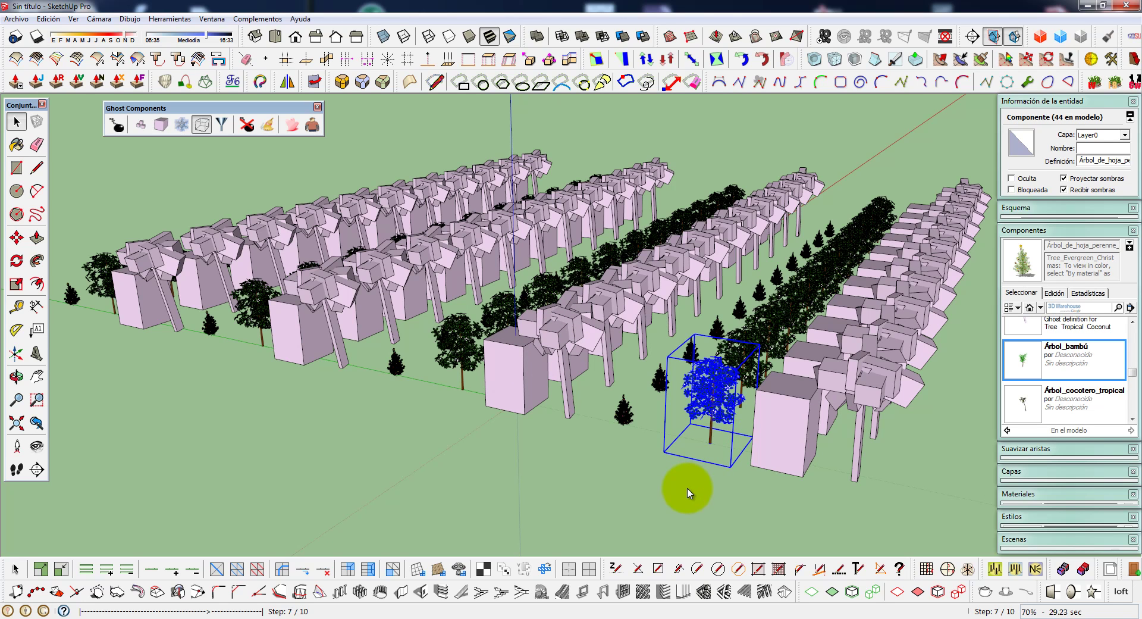
- Select all 45 Árbol_de_hoja_perenne copies, then narrow the selection to one small front tree
{"action": "right_click", "coordinate": [1062, 351]}
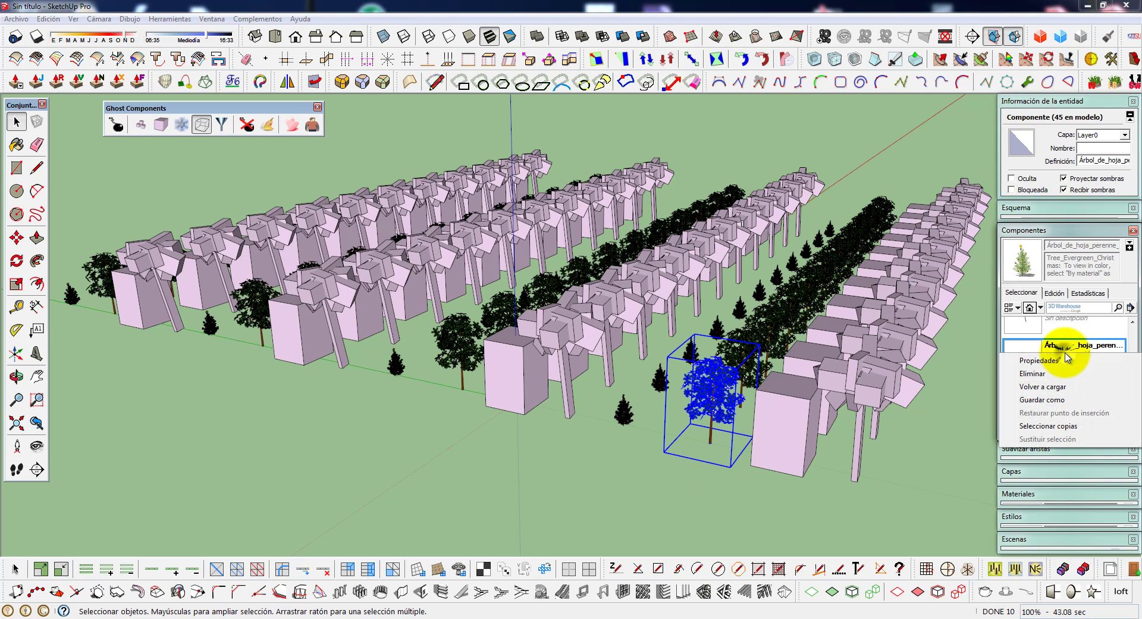
{"action": "left_click", "coordinate": [1049, 426]}
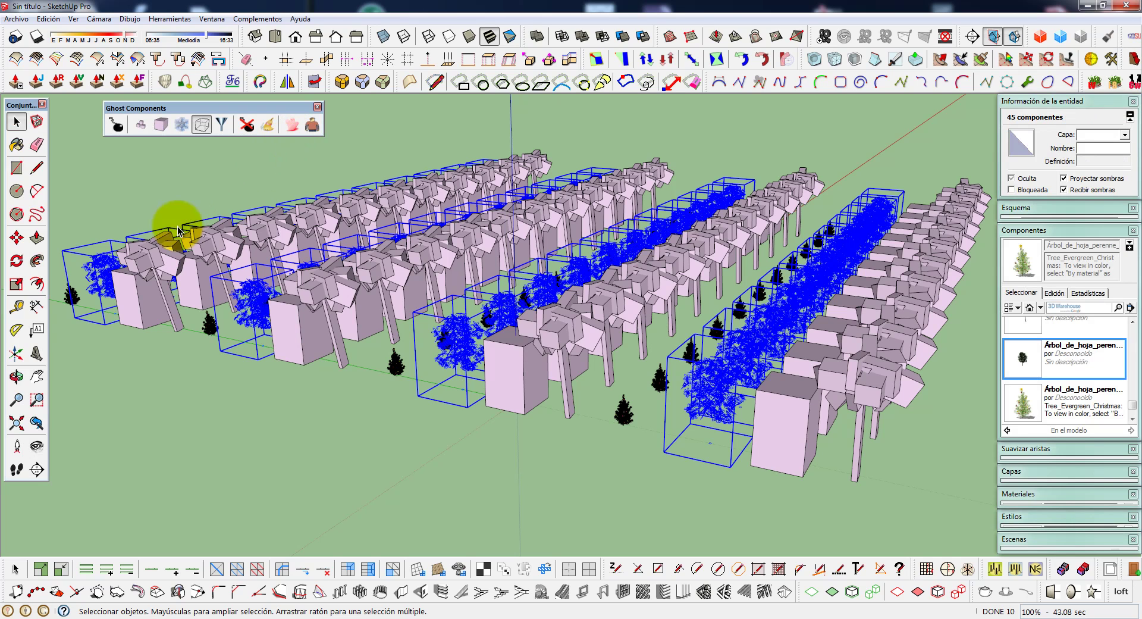
{"action": "left_click", "coordinate": [624, 416]}
- Generate a wireframe ghost for the small evergreen and select all 45 Árbol_de_hoja_perenne copies
{"action": "left_click", "coordinate": [222, 125]}
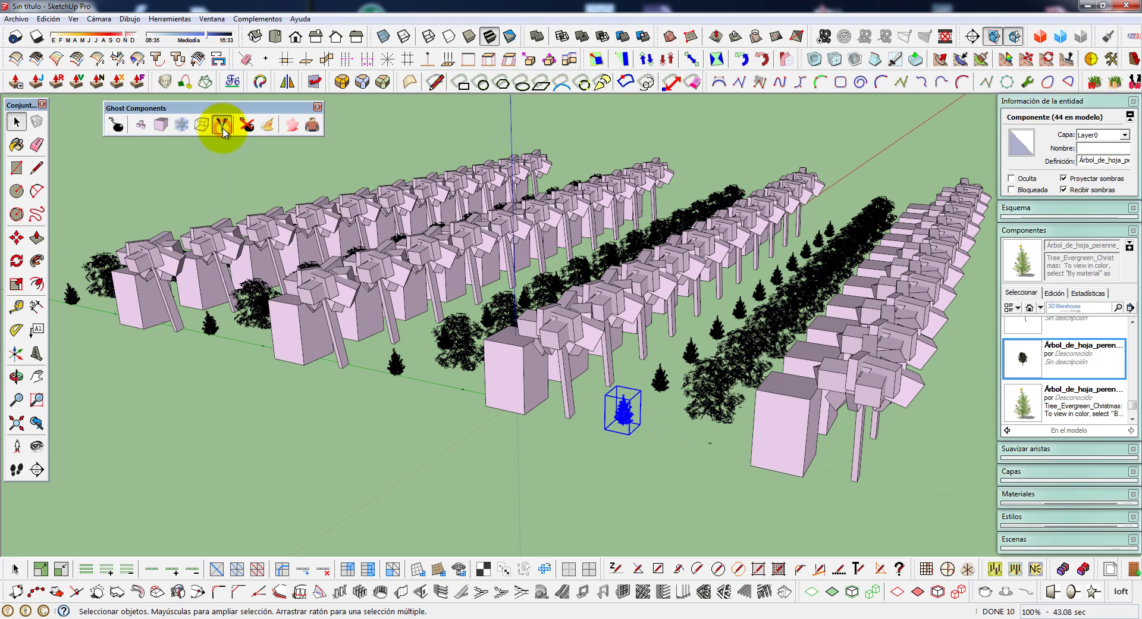
{"action": "left_click", "coordinate": [118, 127]}
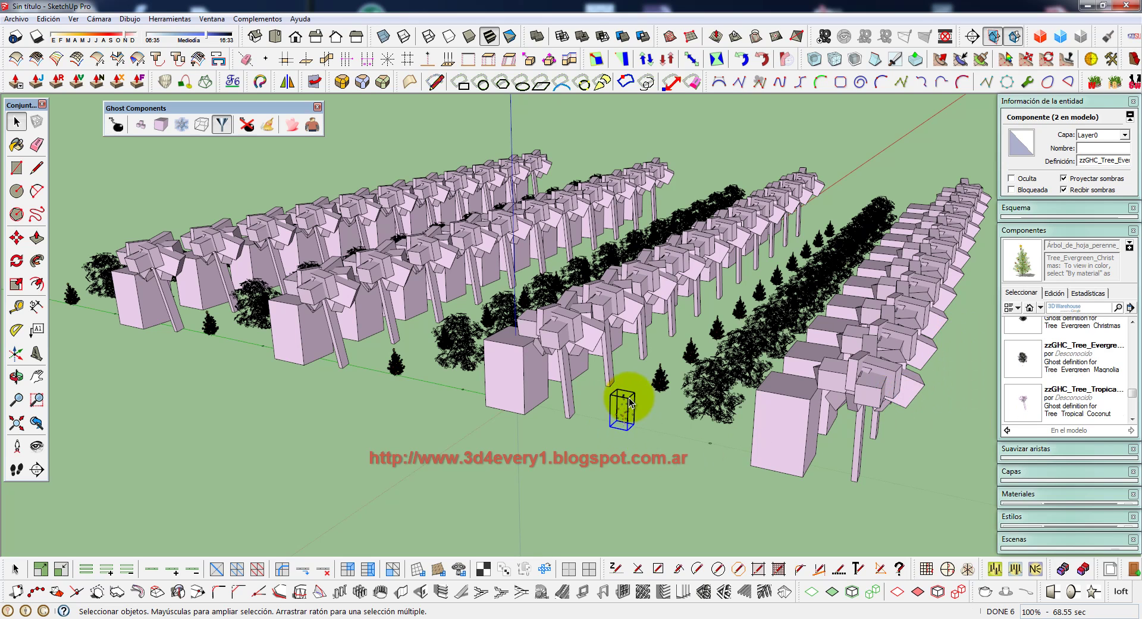
{"action": "scroll", "coordinate": [1134, 397], "scroll_direction": "down", "scroll_amount": 1}
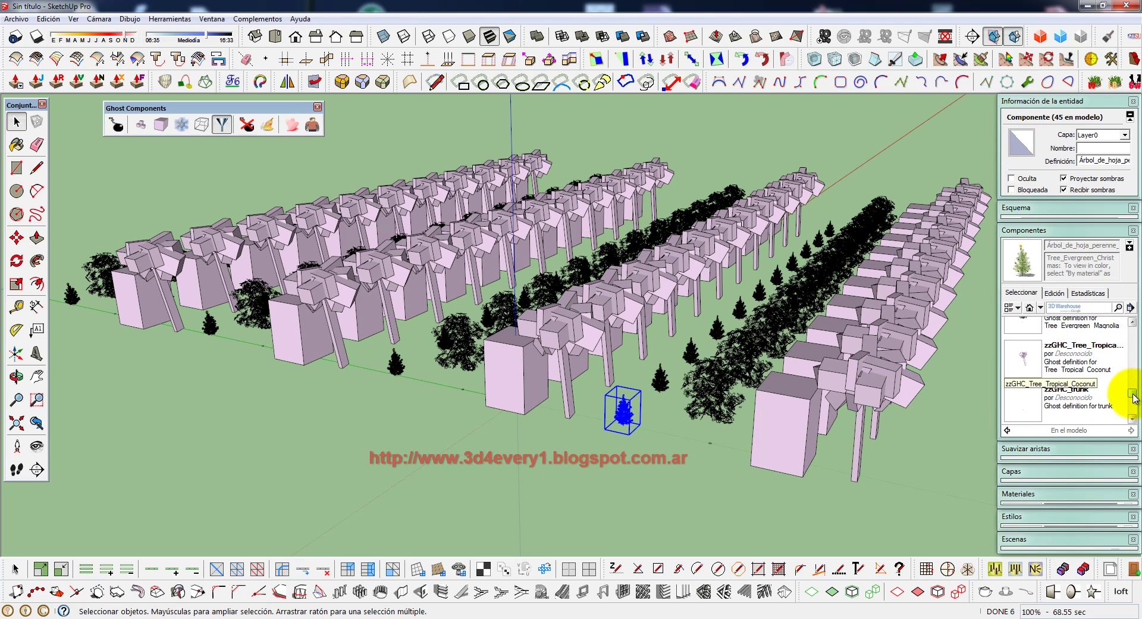
{"action": "left_click_drag", "start_coordinate": [1133, 398], "coordinate": [1133, 411]}
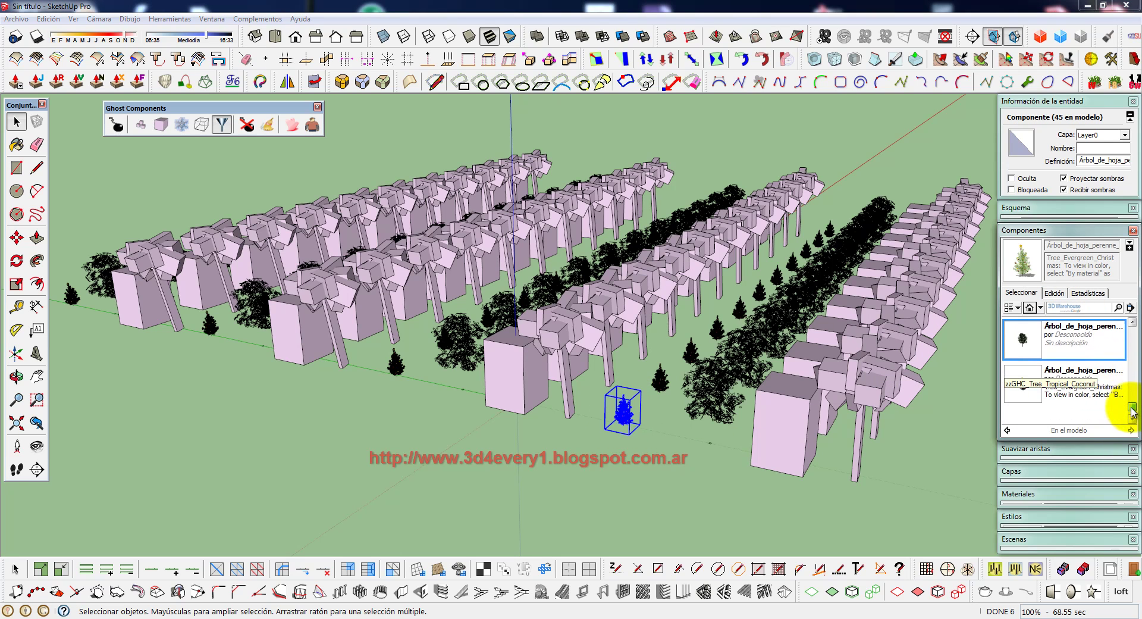
{"action": "right_click", "coordinate": [1026, 384]}
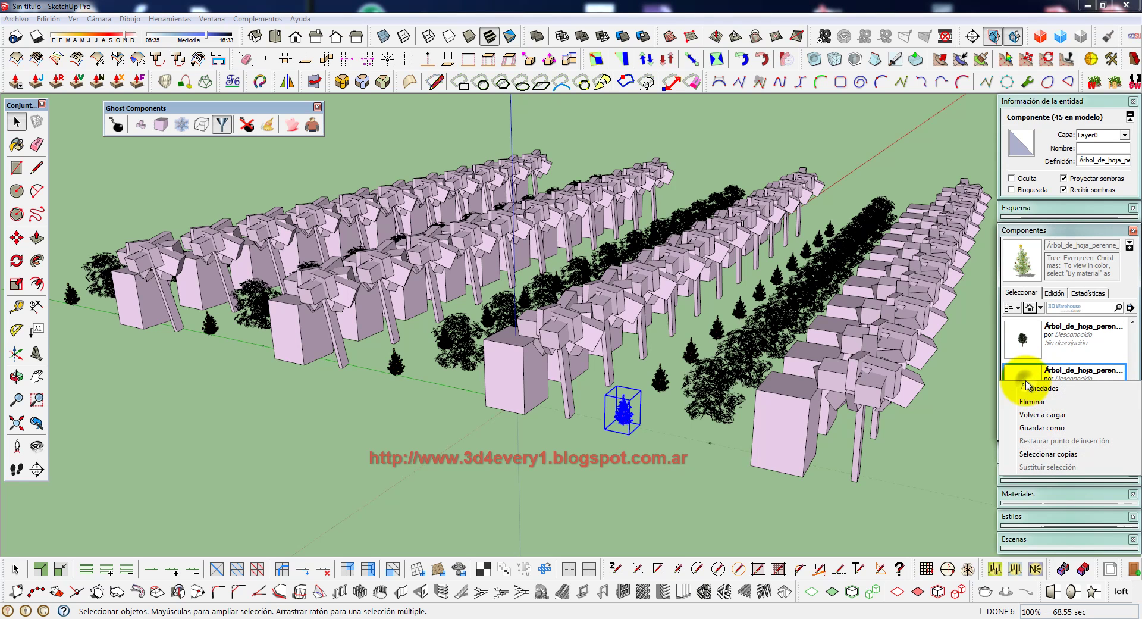
{"action": "left_click", "coordinate": [1038, 454]}
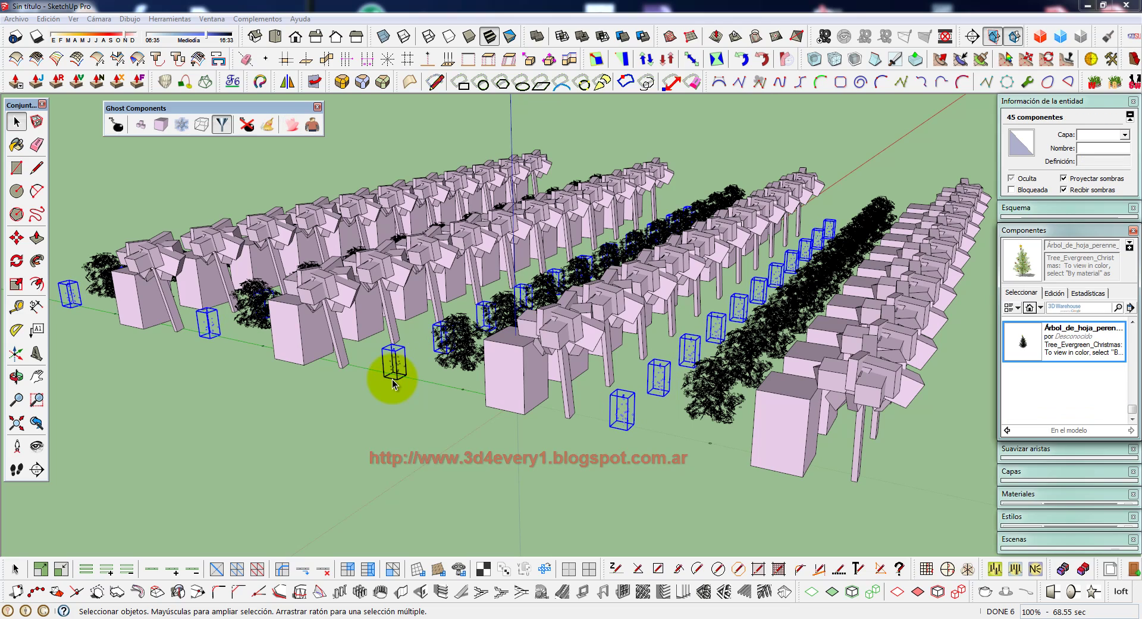
- Uncheck Aristas in the Estilos Edición settings to hide all edges, then deselect
{"action": "mouse_move", "coordinate": [503, 438]}
{"action": "middle_mouse_down"}
{"action": "mouse_move", "coordinate": [388, 440]}
{"action": "mouse_move", "coordinate": [530, 446]}
{"action": "mouse_move", "coordinate": [655, 416]}
{"action": "mouse_move", "coordinate": [704, 426]}
{"action": "mouse_move", "coordinate": [520, 451]}
{"action": "mouse_move", "coordinate": [651, 459]}
{"action": "mouse_move", "coordinate": [571, 484]}
{"action": "mouse_move", "coordinate": [448, 465]}
{"action": "mouse_move", "coordinate": [587, 462]}
{"action": "mouse_move", "coordinate": [500, 466]}
{"action": "mouse_move", "coordinate": [597, 449]}
{"action": "mouse_move", "coordinate": [438, 452]}
{"action": "mouse_move", "coordinate": [805, 421]}
{"action": "mouse_move", "coordinate": [671, 454]}
{"action": "mouse_move", "coordinate": [467, 474]}
{"action": "mouse_move", "coordinate": [747, 431]}
{"action": "middle_mouse_up"}
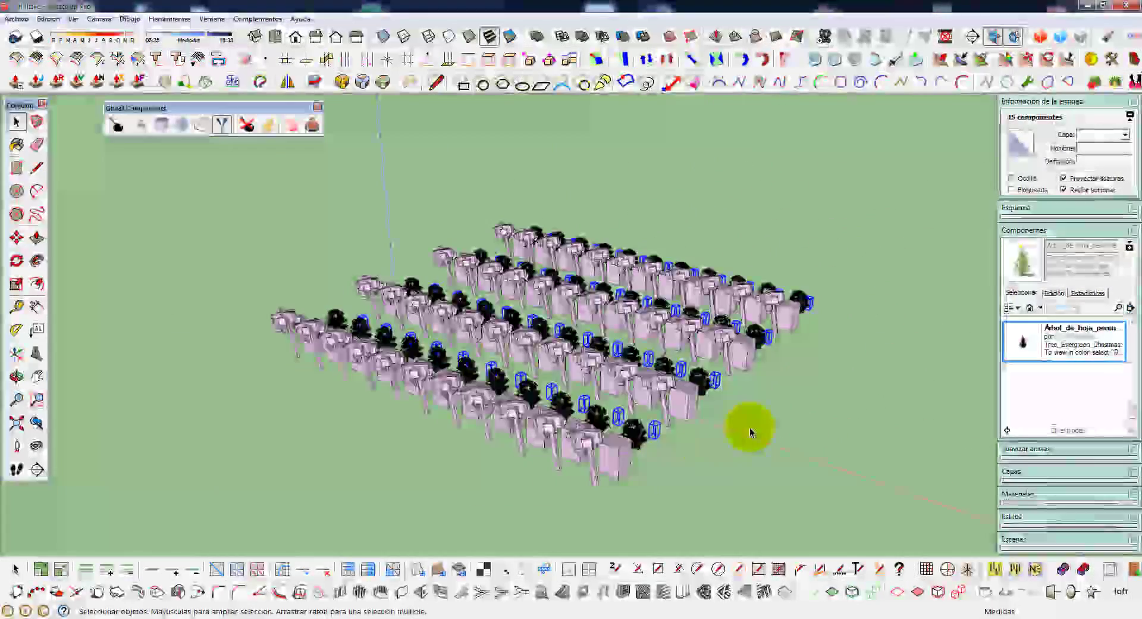
{"action": "scroll", "coordinate": [753, 429], "scroll_direction": "up", "scroll_amount": 2}
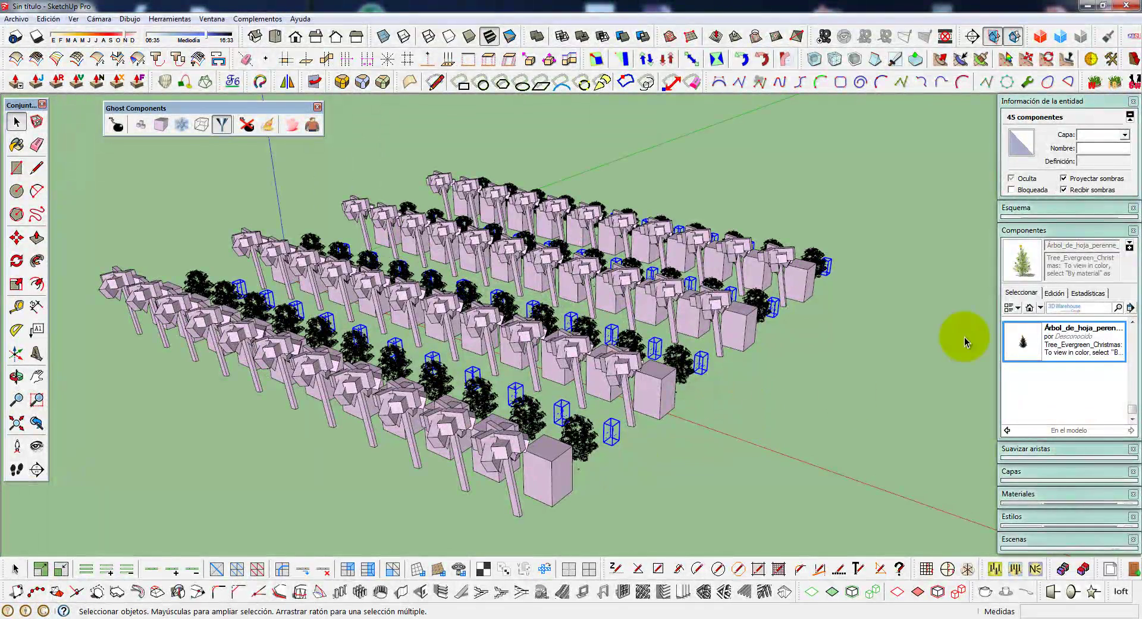
{"action": "left_click", "coordinate": [1068, 233]}
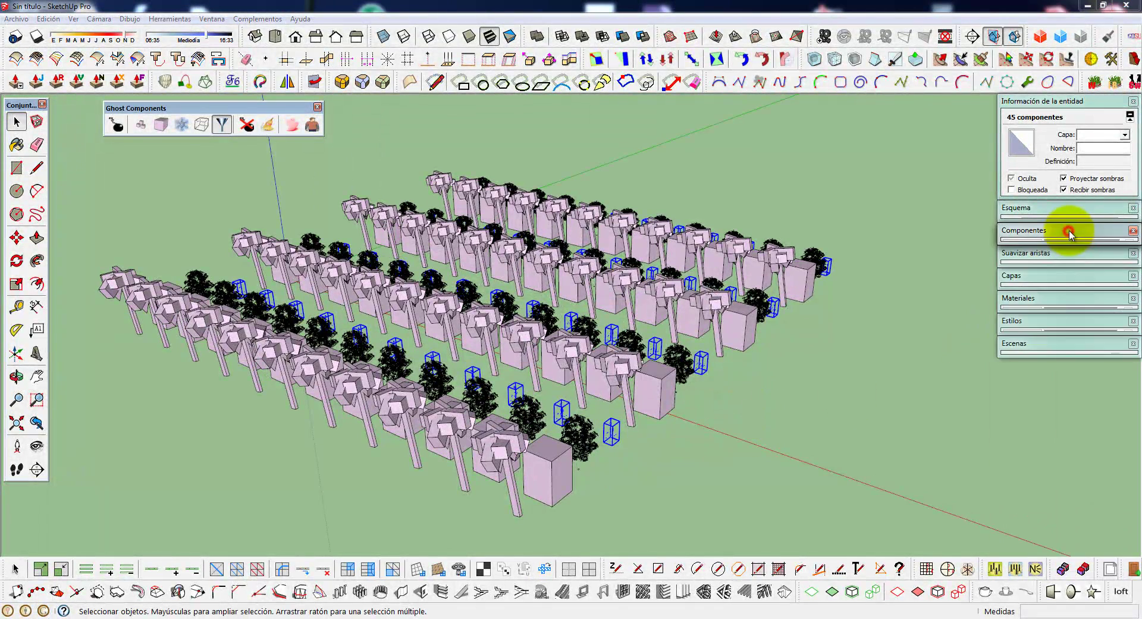
{"action": "left_click", "coordinate": [1037, 323]}
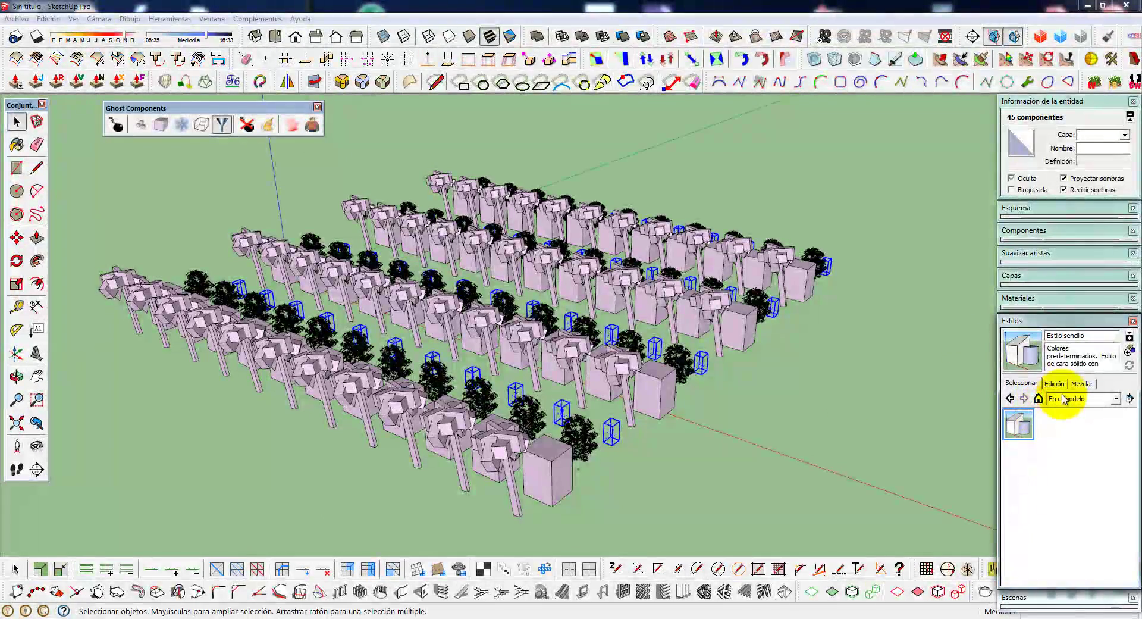
{"action": "left_click", "coordinate": [1054, 383]}
{"action": "left_click", "coordinate": [1010, 415]}
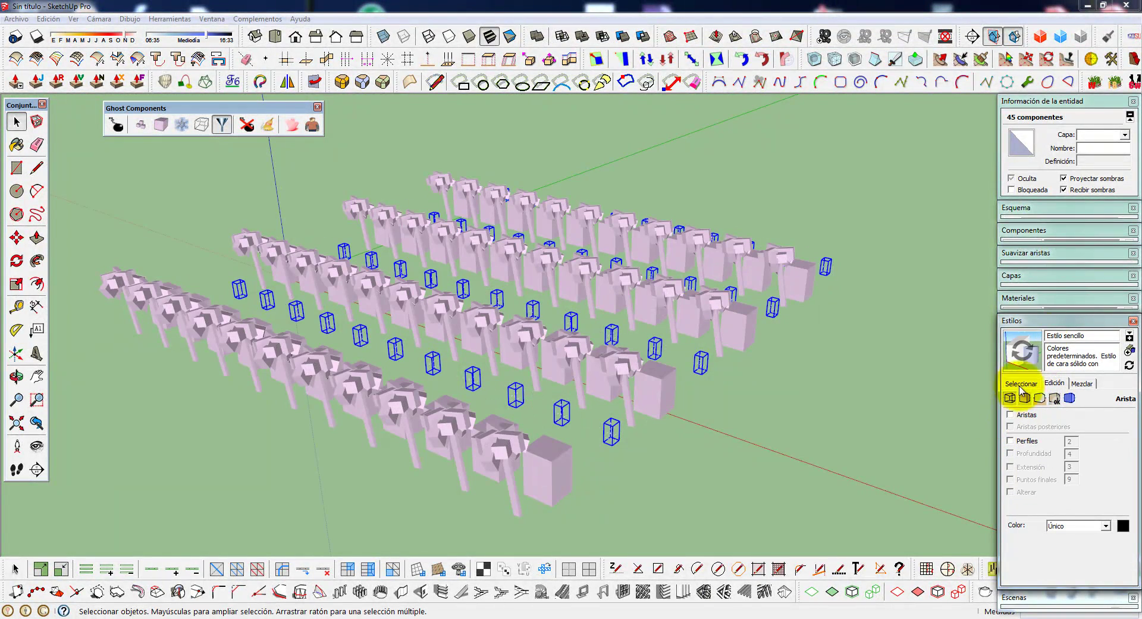
{"action": "left_click", "coordinate": [1024, 357]}
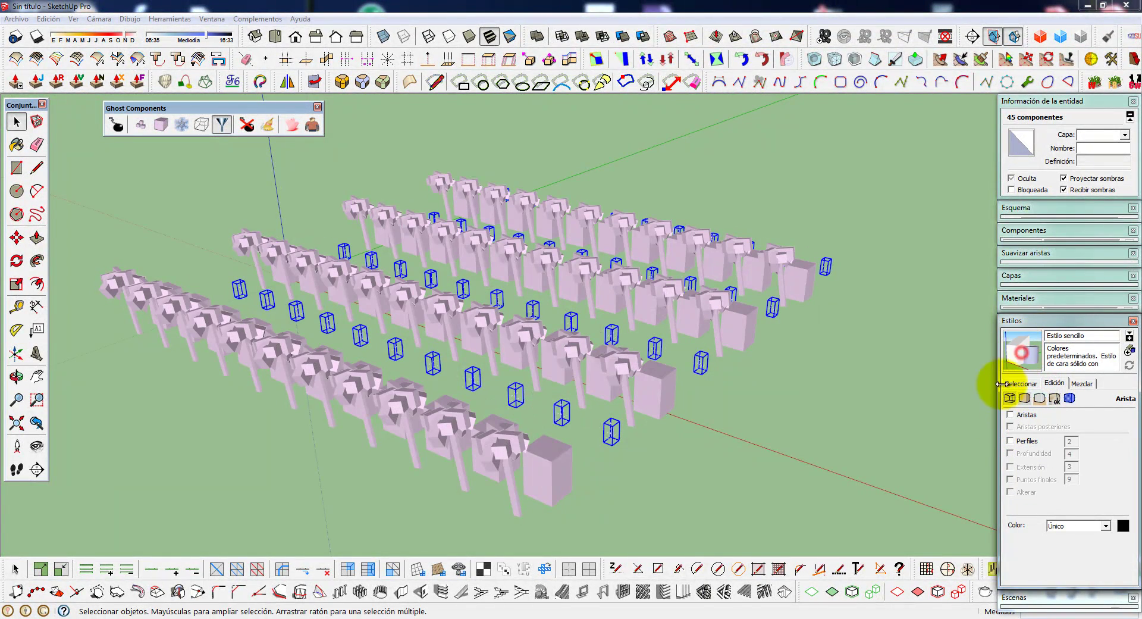
{"action": "left_click", "coordinate": [796, 374]}
- Orbit and zoom so the rows run diagonally, then window-select the whole grid
{"action": "mouse_move", "coordinate": [730, 416]}
{"action": "middle_mouse_down"}
{"action": "mouse_move", "coordinate": [476, 390]}
{"action": "mouse_move", "coordinate": [653, 432]}
{"action": "mouse_move", "coordinate": [594, 382]}
{"action": "mouse_move", "coordinate": [433, 416]}
{"action": "mouse_move", "coordinate": [707, 461]}
{"action": "mouse_move", "coordinate": [815, 456]}
{"action": "mouse_move", "coordinate": [780, 484]}
{"action": "mouse_move", "coordinate": [734, 446]}
{"action": "mouse_move", "coordinate": [782, 399]}
{"action": "middle_mouse_up"}
{"action": "scroll", "coordinate": [738, 444], "scroll_direction": "up", "scroll_amount": 3}
{"action": "scroll", "coordinate": [738, 444], "scroll_direction": "up", "scroll_amount": 2}
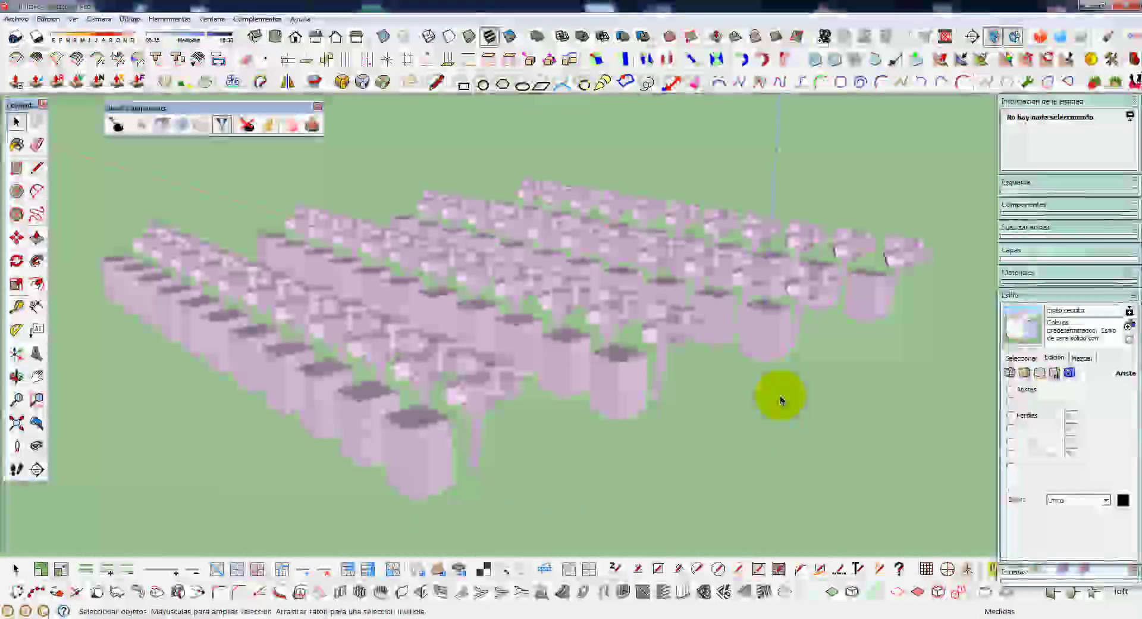
{"action": "scroll", "coordinate": [780, 395], "scroll_direction": "down", "scroll_amount": 1}
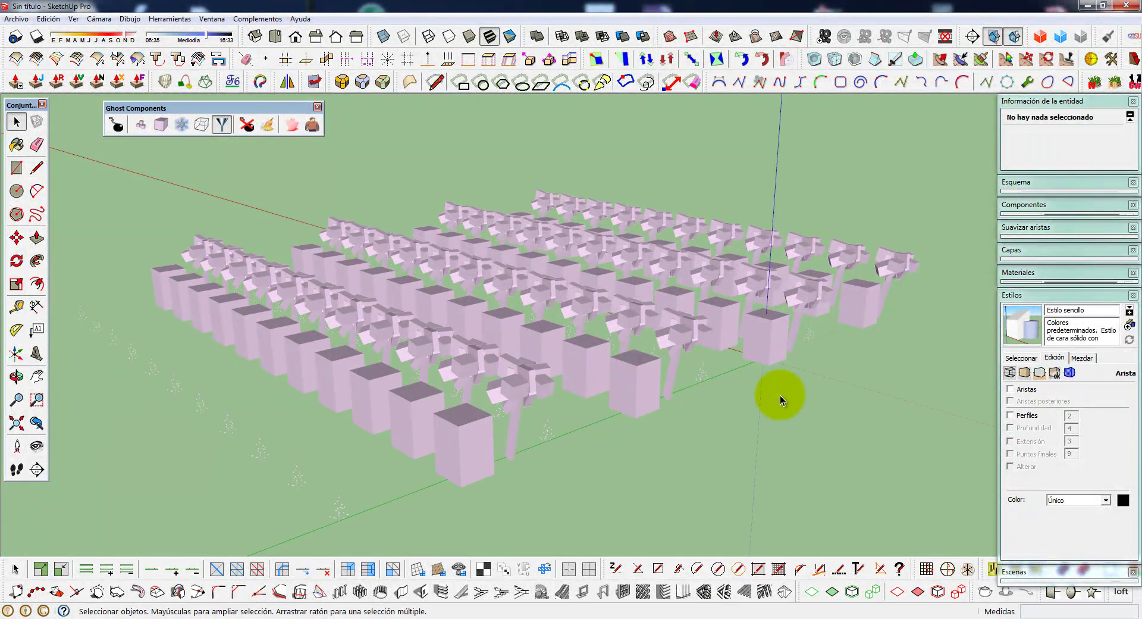
{"action": "mouse_move", "coordinate": [752, 412]}
{"action": "middle_mouse_down"}
{"action": "mouse_move", "coordinate": [739, 446]}
{"action": "mouse_move", "coordinate": [743, 428]}
{"action": "middle_mouse_up"}
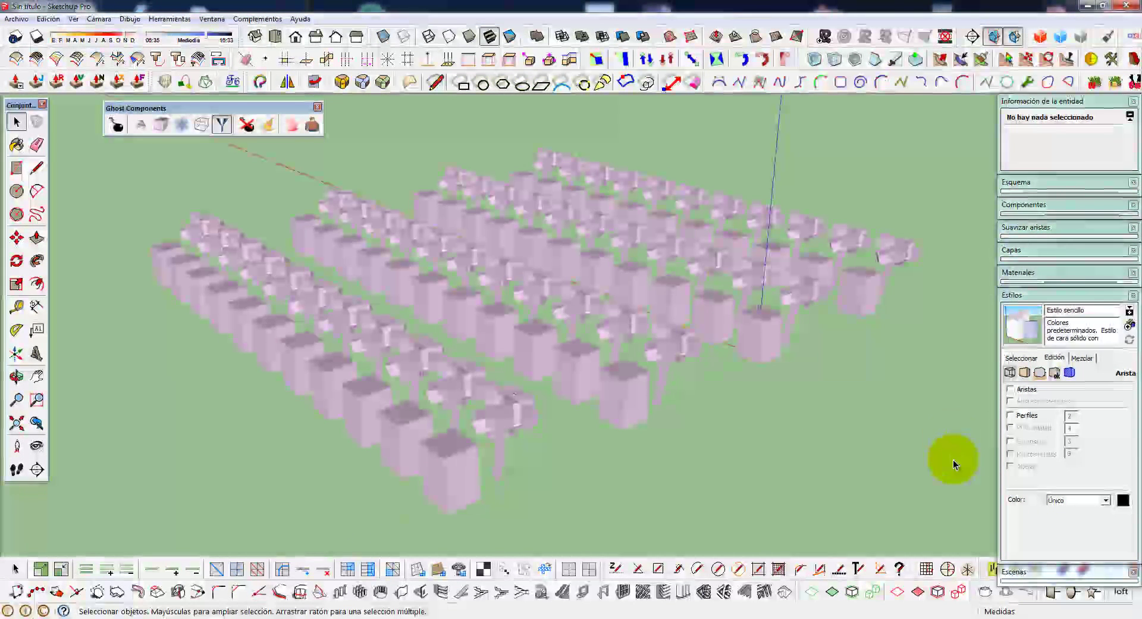
{"action": "left_click_drag", "start_coordinate": [959, 534], "coordinate": [122, 148]}
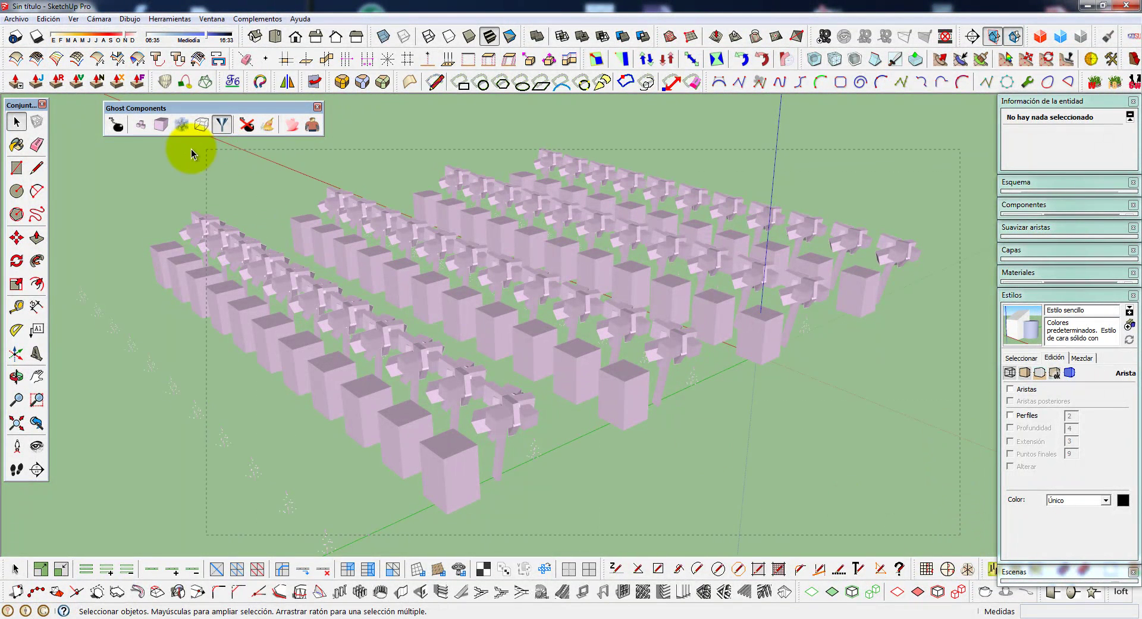
- Select all 129 ghost boxes, switch them back to their real tree models, and deselect
{"action": "left_click_drag", "start_coordinate": [121, 148], "coordinate": [123, 144]}
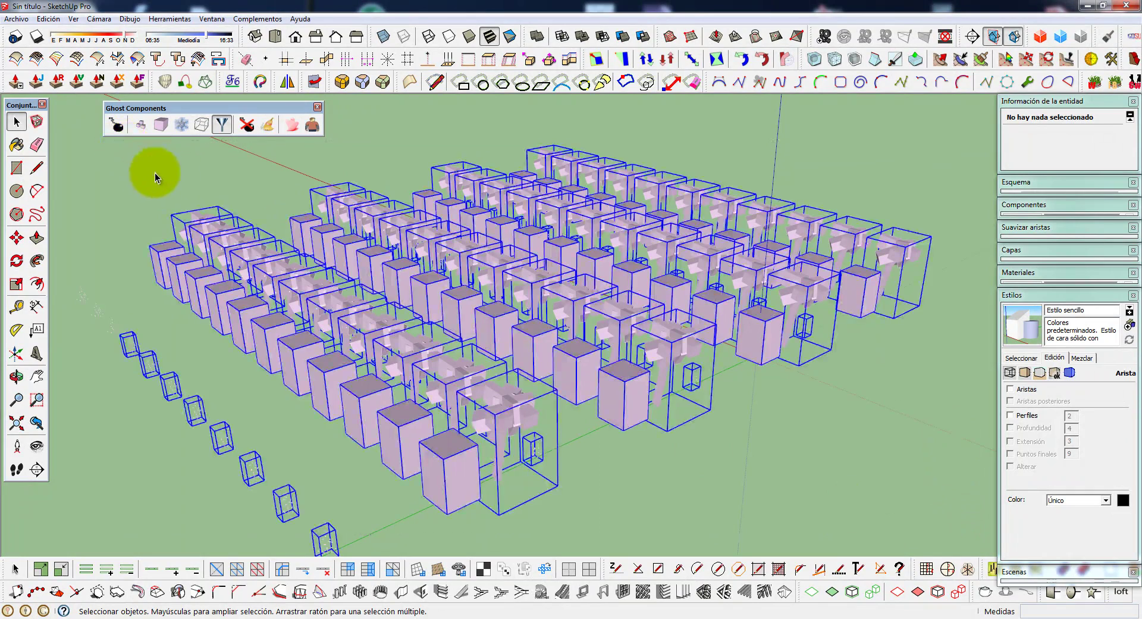
{"action": "left_click", "coordinate": [312, 126]}
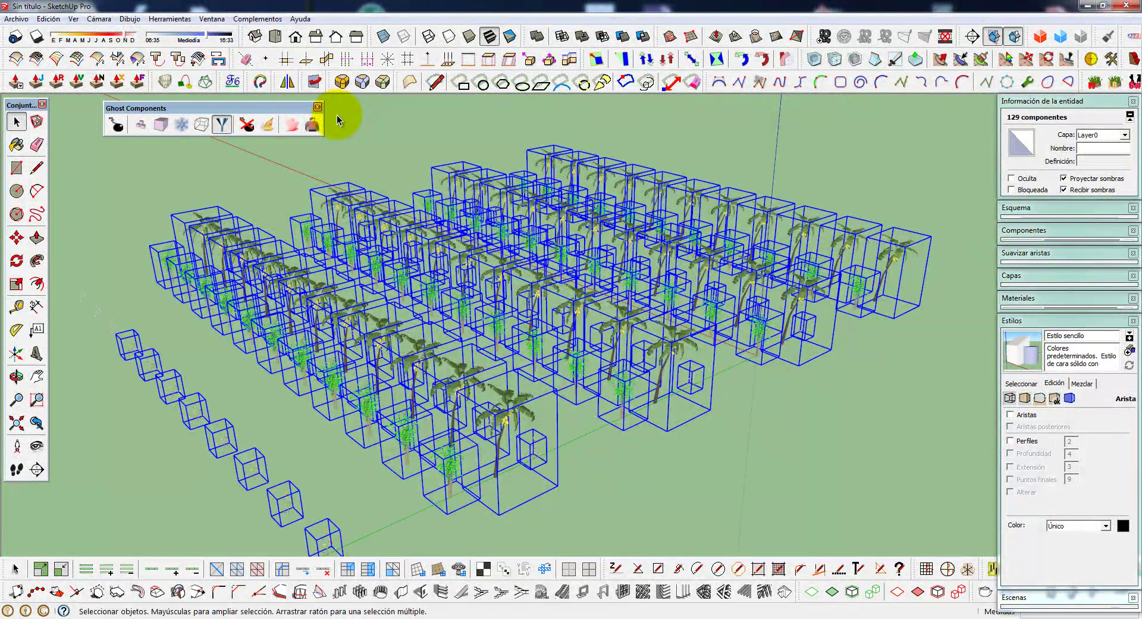
{"action": "left_click", "coordinate": [337, 115]}
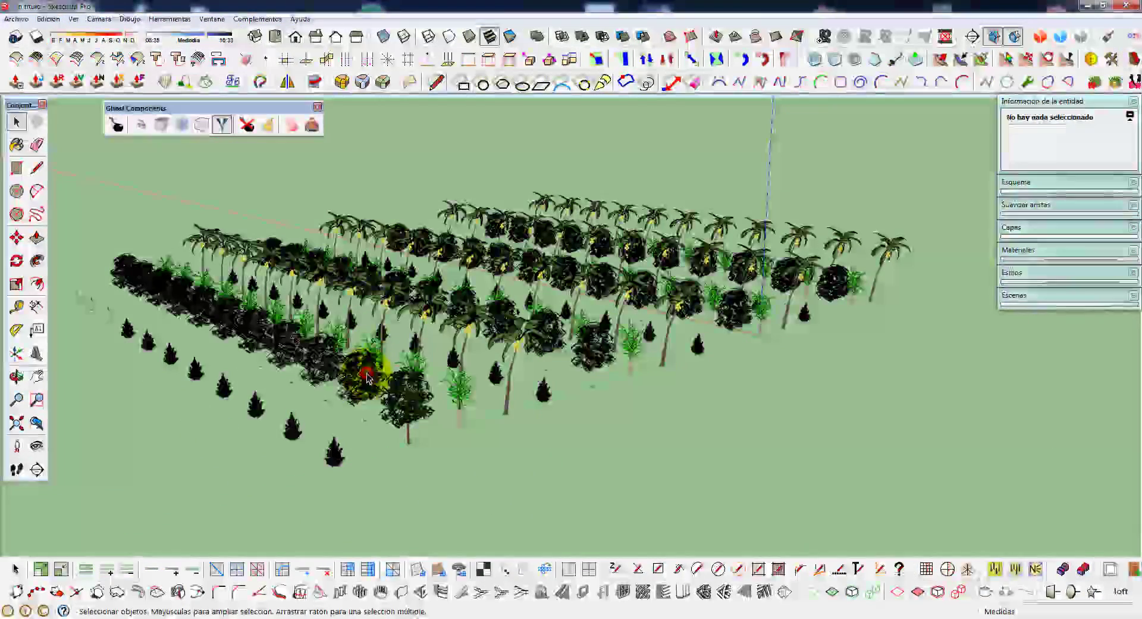
{"action": "left_click", "coordinate": [367, 377]}
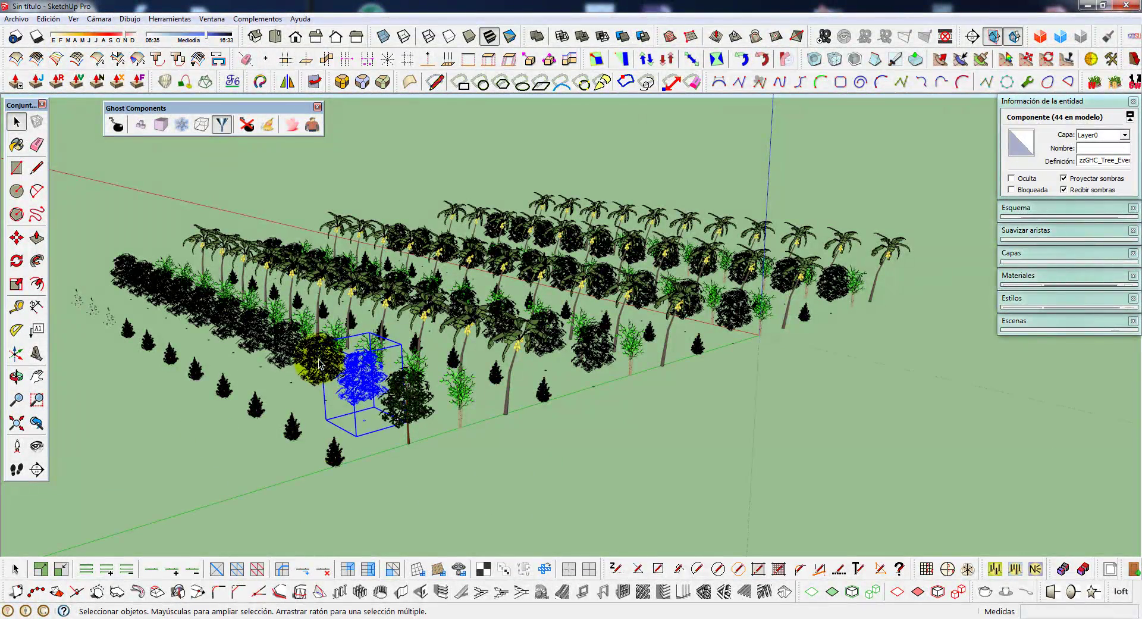
{"action": "left_click", "coordinate": [318, 357], "text": "ctrl"}
{"action": "left_click", "coordinate": [264, 339], "text": "ctrl"}
{"action": "left_click", "coordinate": [226, 324], "text": "ctrl"}
{"action": "left_click", "coordinate": [206, 310], "text": "ctrl"}
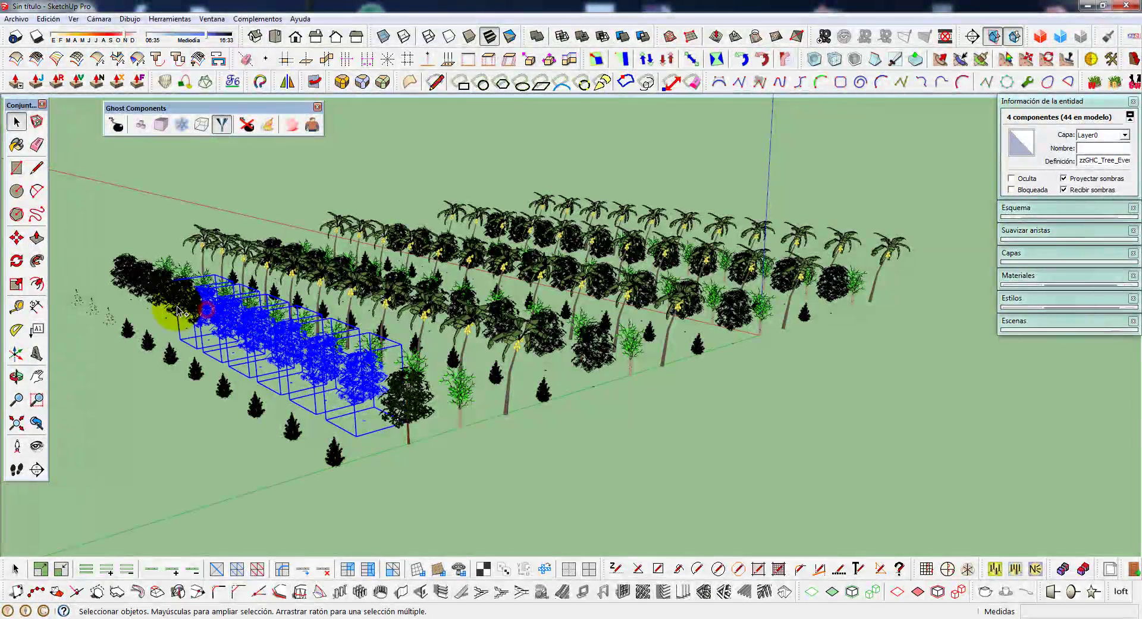
{"action": "left_click", "coordinate": [176, 301], "text": "ctrl"}
{"action": "left_click", "coordinate": [149, 292], "text": "ctrl"}
{"action": "left_click", "coordinate": [122, 276], "text": "ctrl"}
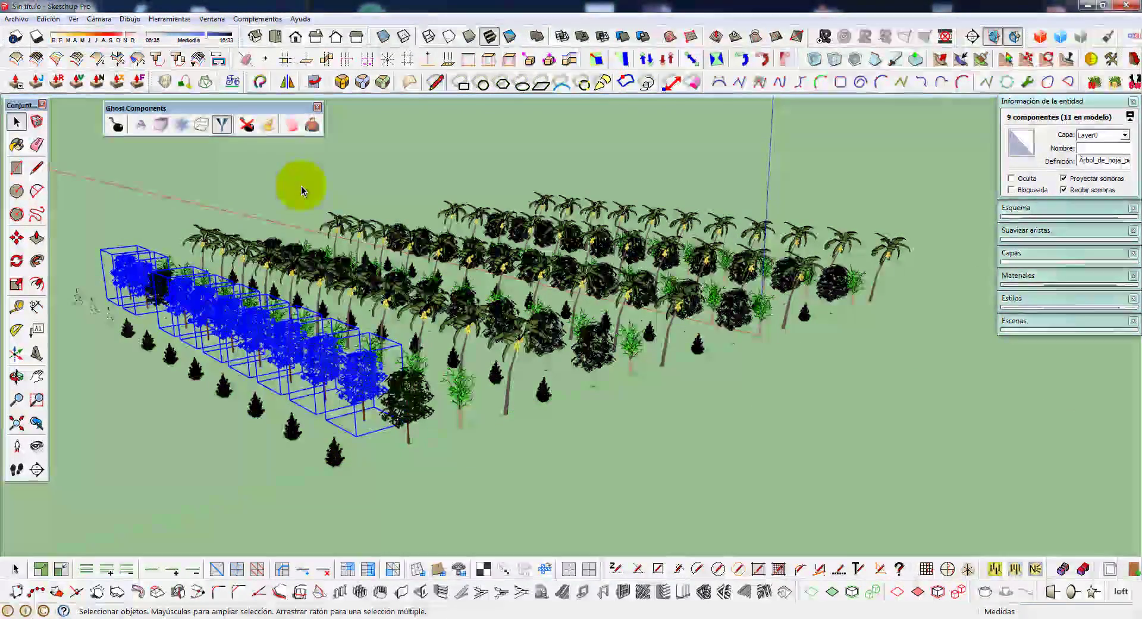
{"action": "left_click", "coordinate": [301, 186]}
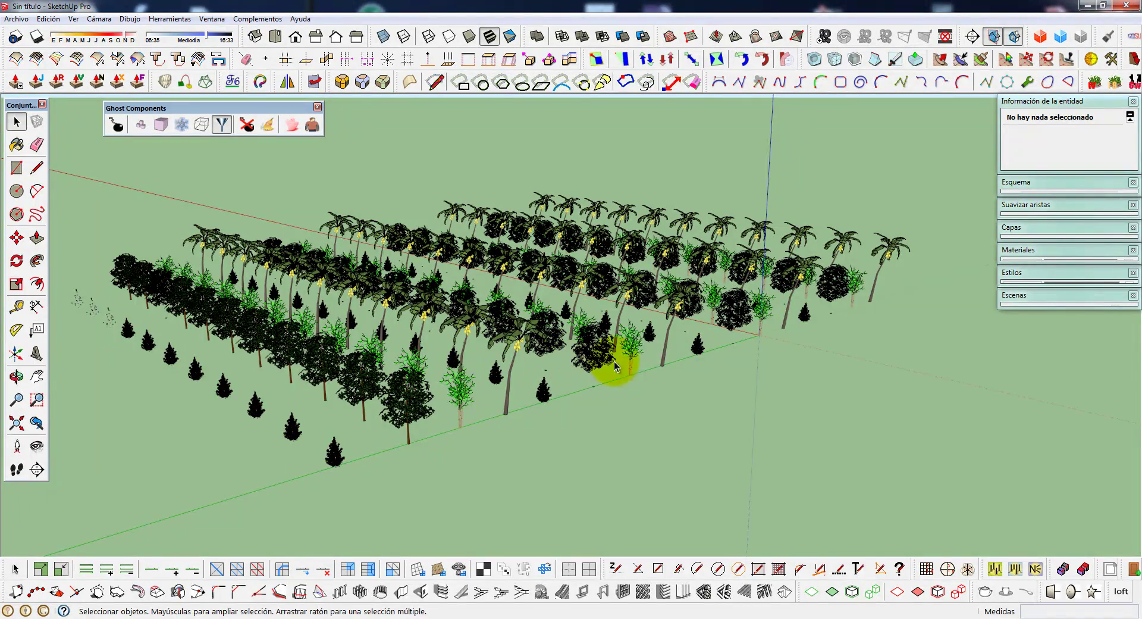
- Orbit to a lower side view of the tree field, then select the 16-tree dark row on the right
{"action": "key", "text": "o"}
{"action": "mouse_move", "coordinate": [657, 387]}
{"action": "left_mouse_down"}
{"action": "mouse_move", "coordinate": [617, 392]}
{"action": "mouse_move", "coordinate": [562, 432]}
{"action": "mouse_move", "coordinate": [486, 431]}
{"action": "left_mouse_up"}
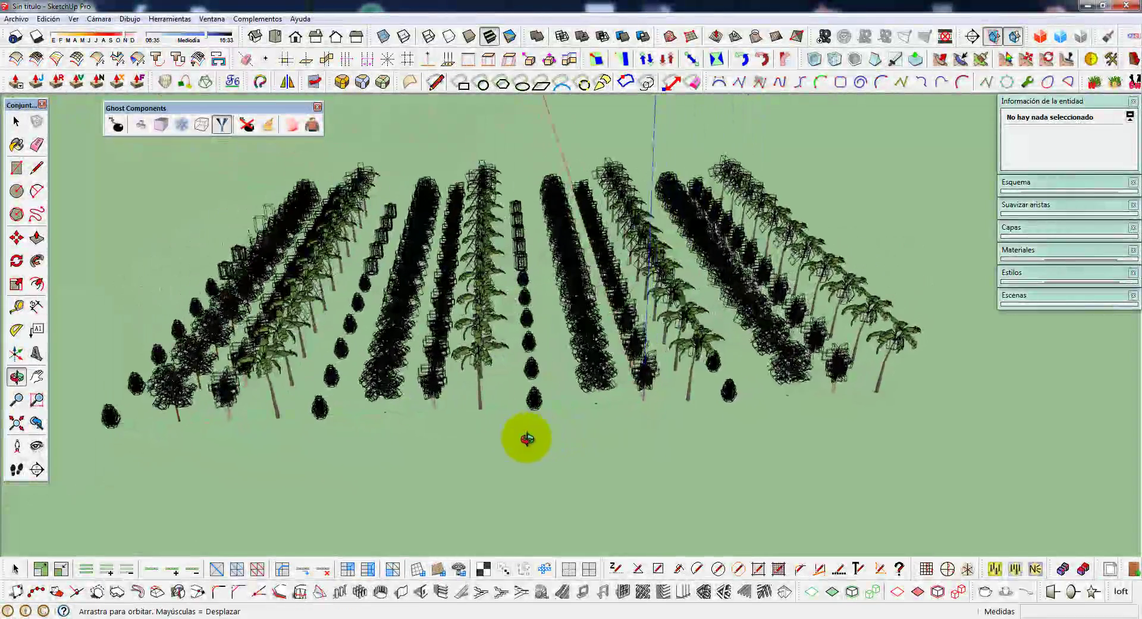
{"action": "key", "text": "space"}
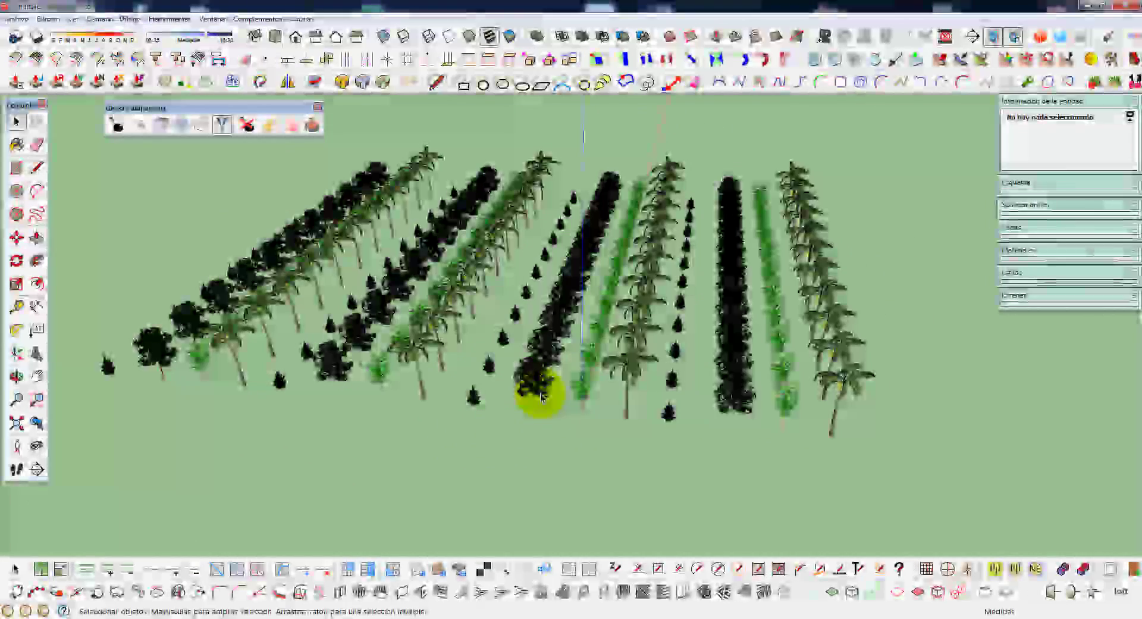
{"action": "middle_click_drag", "start_coordinate": [629, 411], "coordinate": [543, 405]}
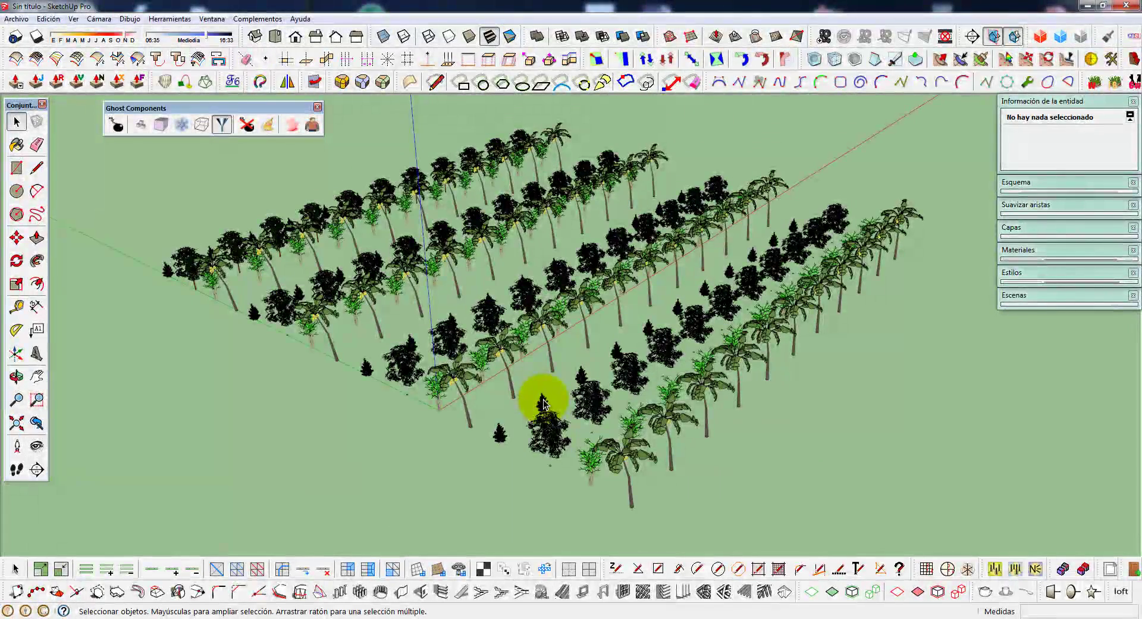
{"action": "middle_click_drag", "start_coordinate": [543, 404], "coordinate": [698, 384]}
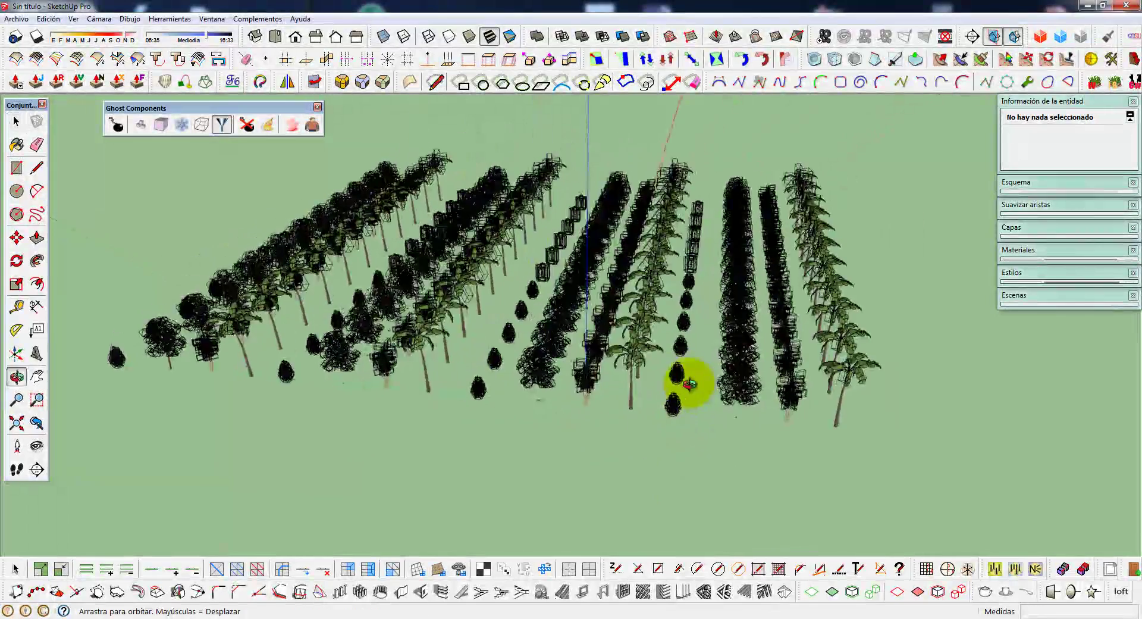
{"action": "left_click", "coordinate": [763, 437]}
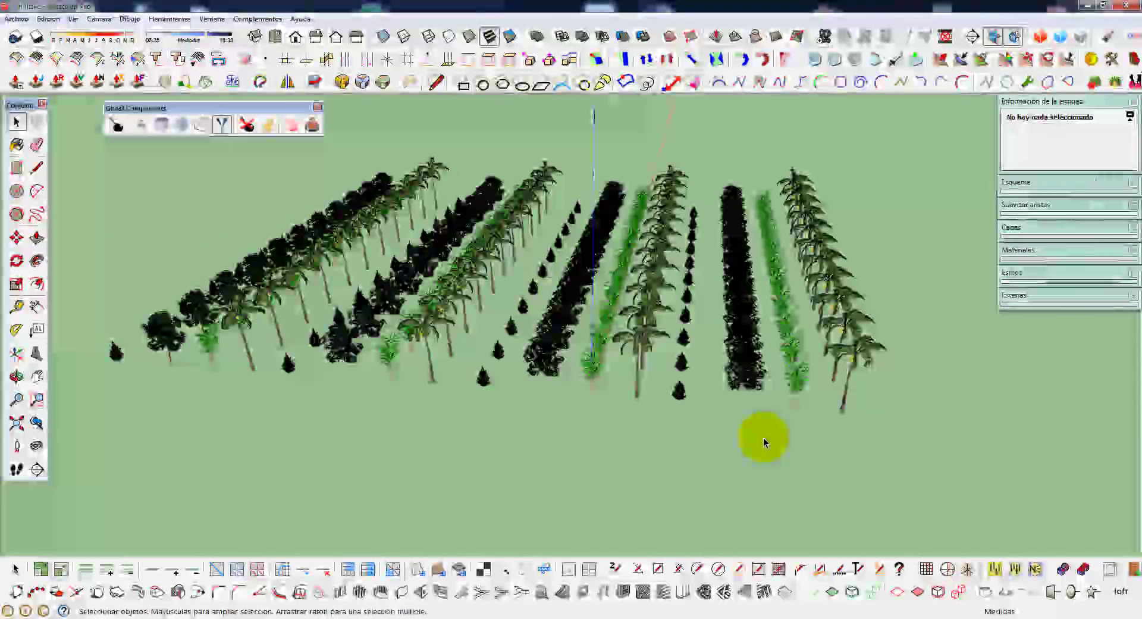
{"action": "left_click_drag", "start_coordinate": [708, 220], "coordinate": [707, 182]}
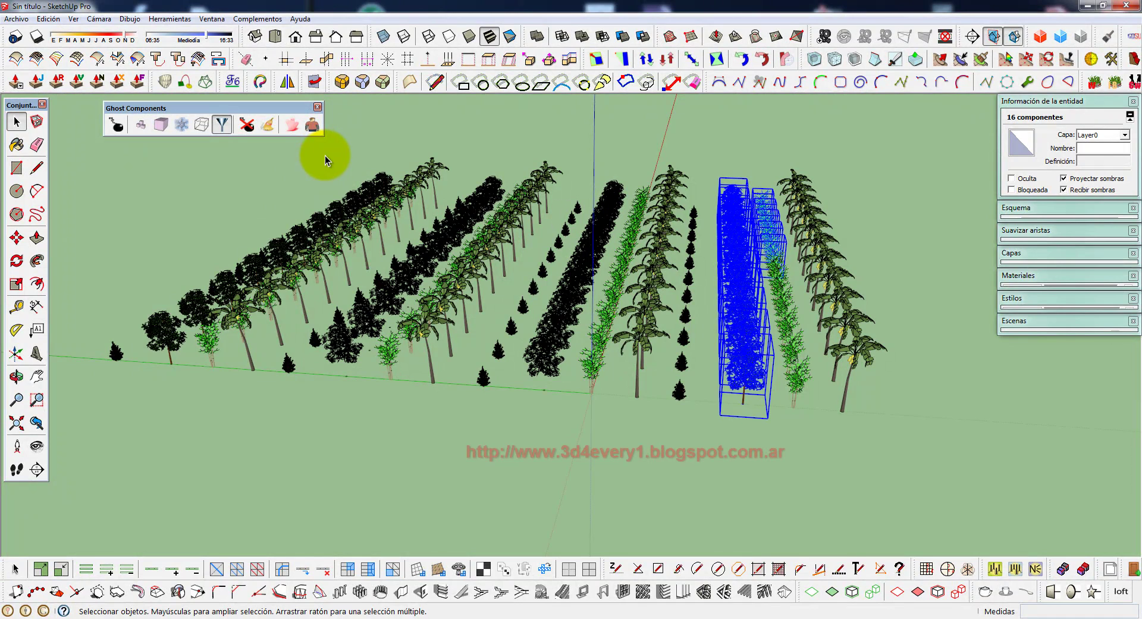
- Deselect the dark row and window-select all 176 trees in the field
{"action": "left_click", "coordinate": [453, 146]}
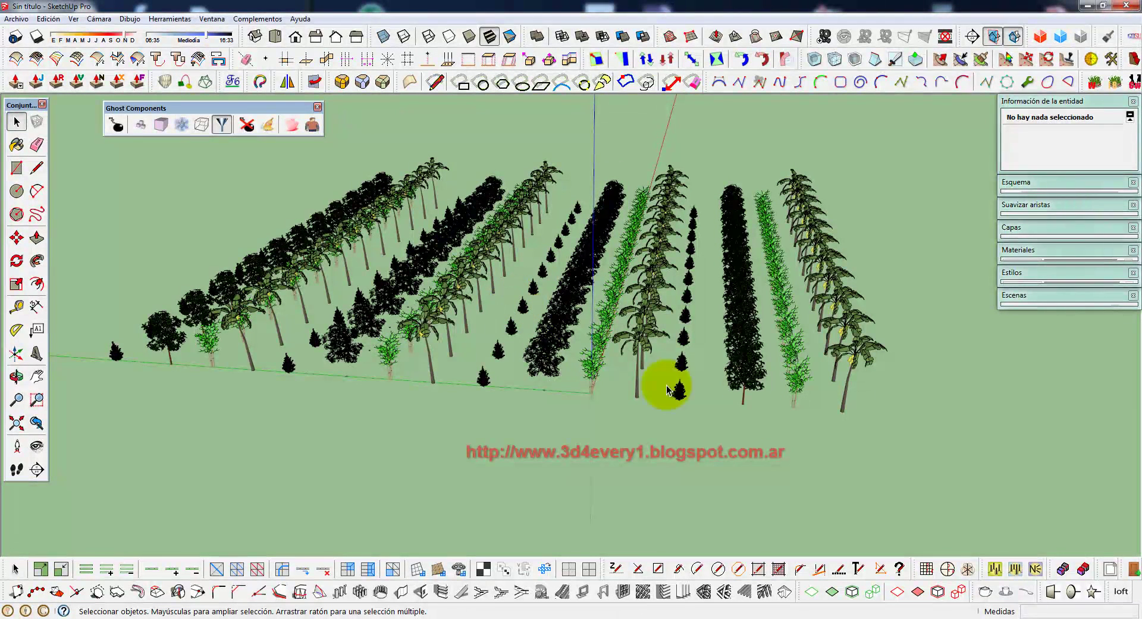
{"action": "left_click_drag", "start_coordinate": [916, 468], "coordinate": [95, 155]}
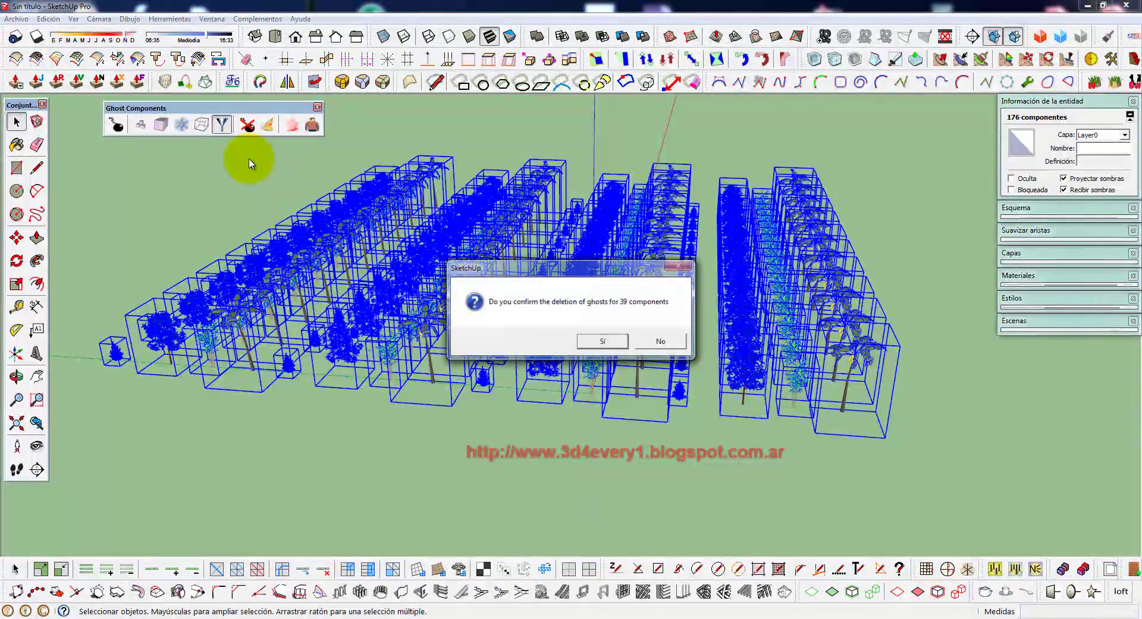
- Confirm deleting the ghosts for the 39 components, then clear the selection
{"action": "left_click", "coordinate": [601, 340]}
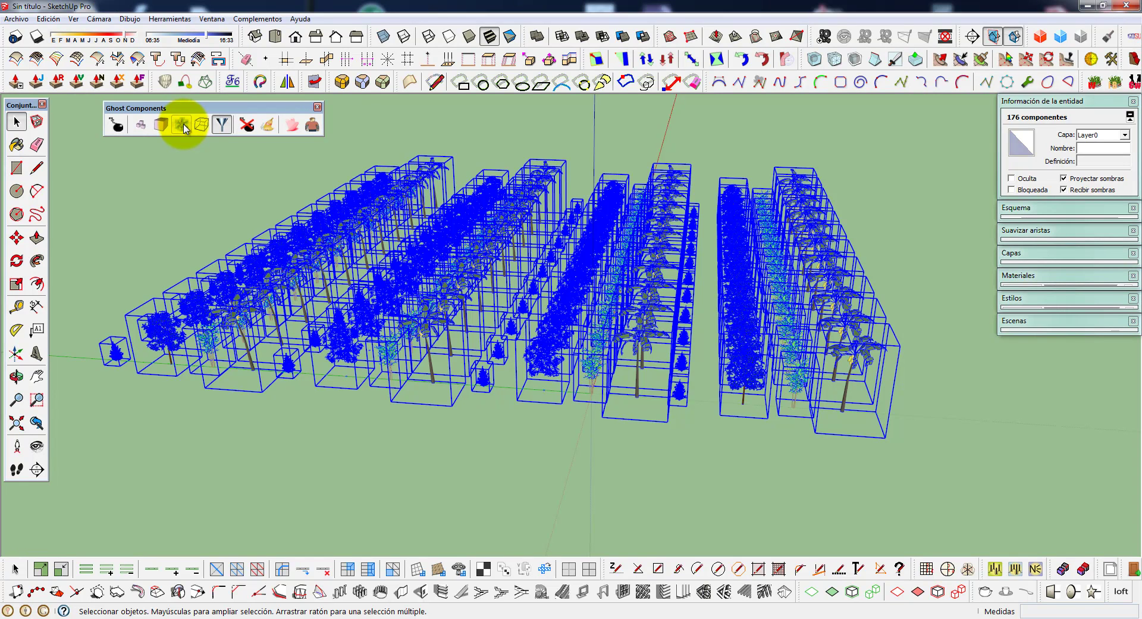
{"action": "left_click", "coordinate": [403, 456]}
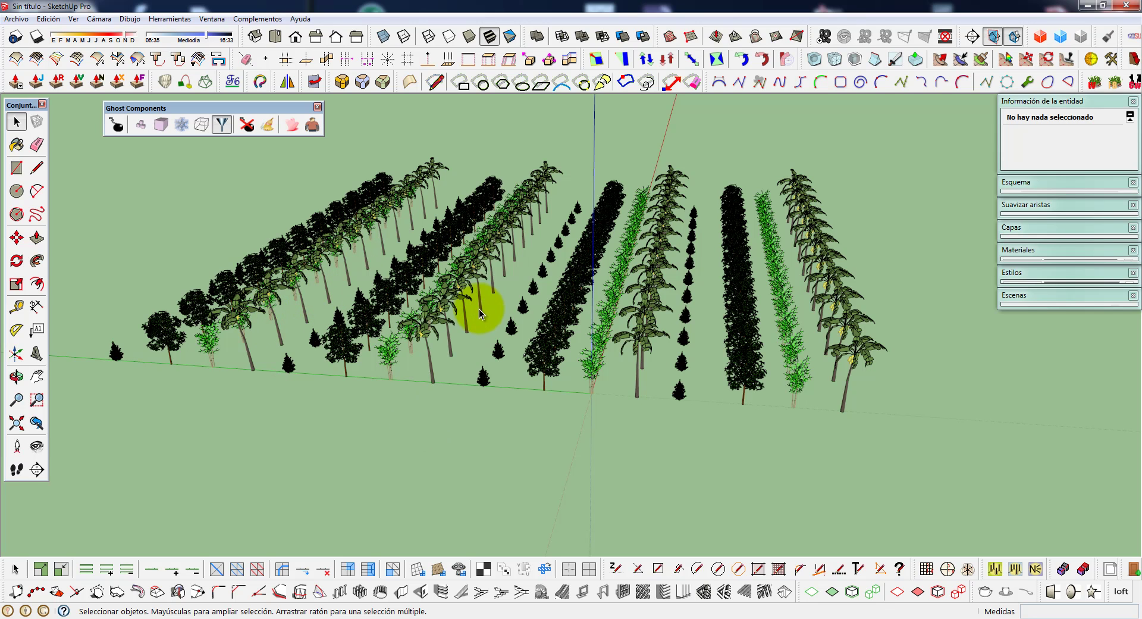
- Toggle one bamboo tree to its real model, deselect it, then window-select all 176 trees
{"action": "left_click", "coordinate": [392, 357]}
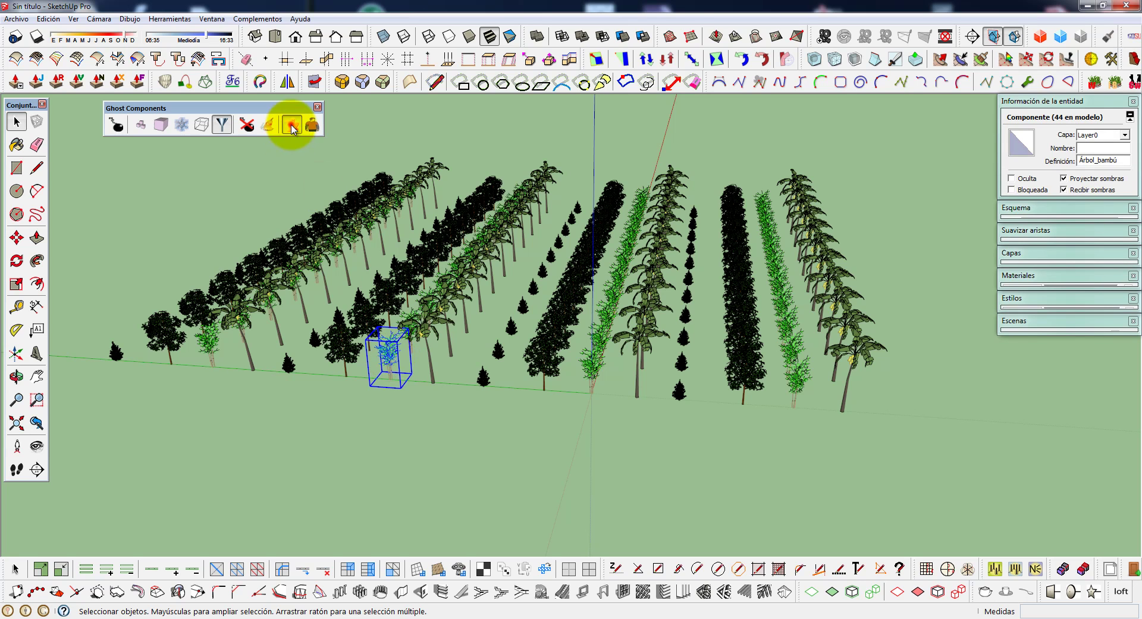
{"action": "left_click", "coordinate": [390, 368]}
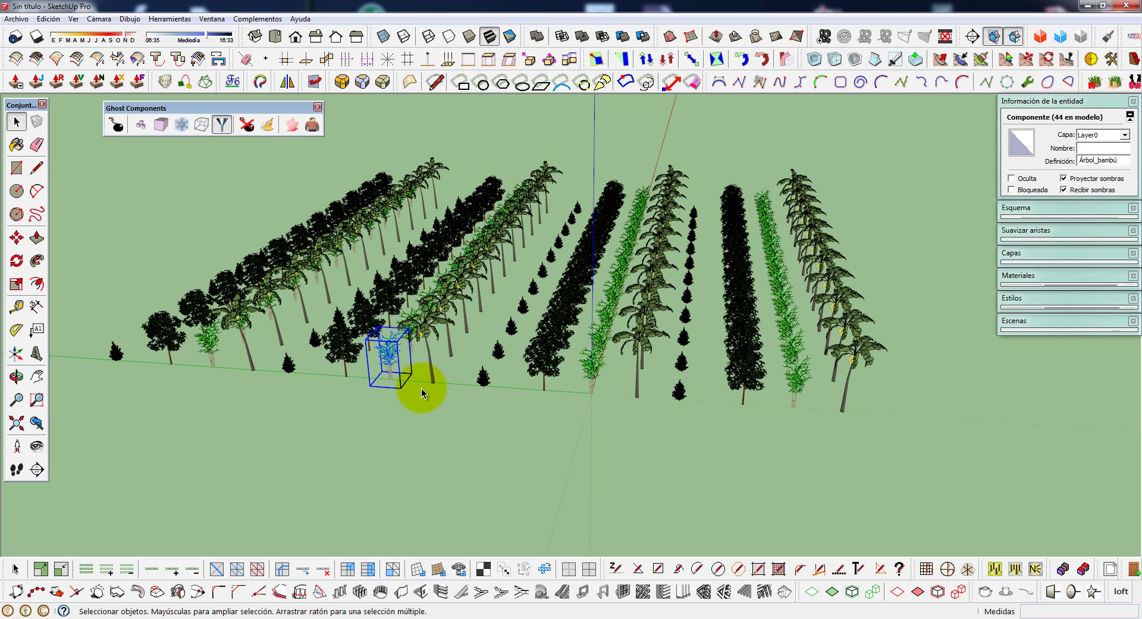
{"action": "left_click", "coordinate": [477, 419]}
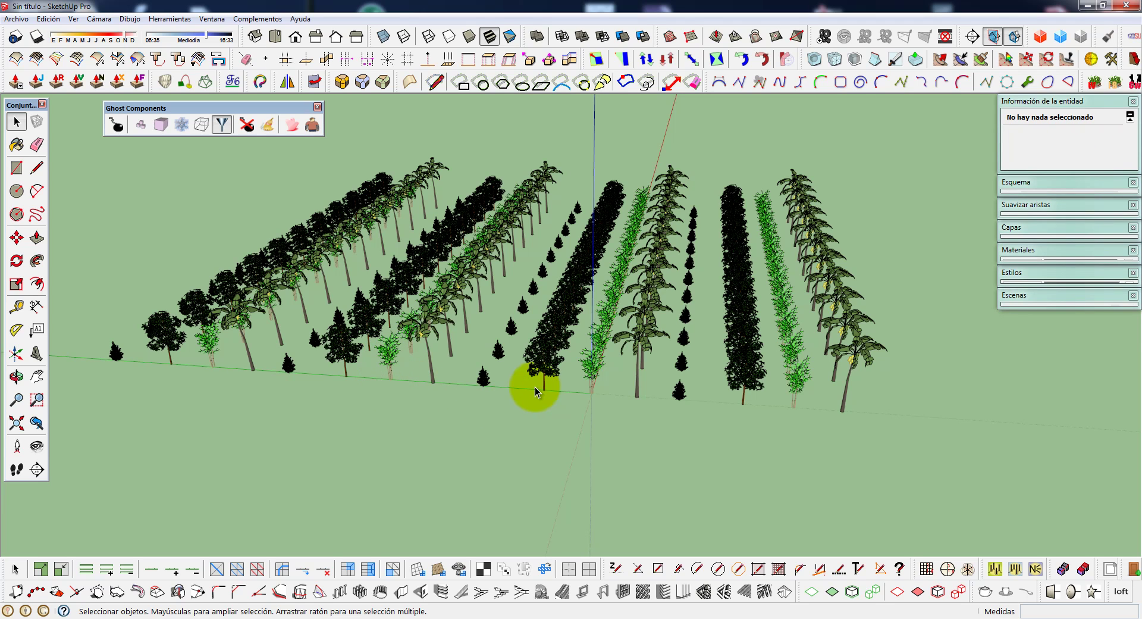
{"action": "left_click_drag", "start_coordinate": [901, 454], "coordinate": [483, 251]}
{"action": "left_click_drag", "start_coordinate": [133, 162], "coordinate": [59, 166]}
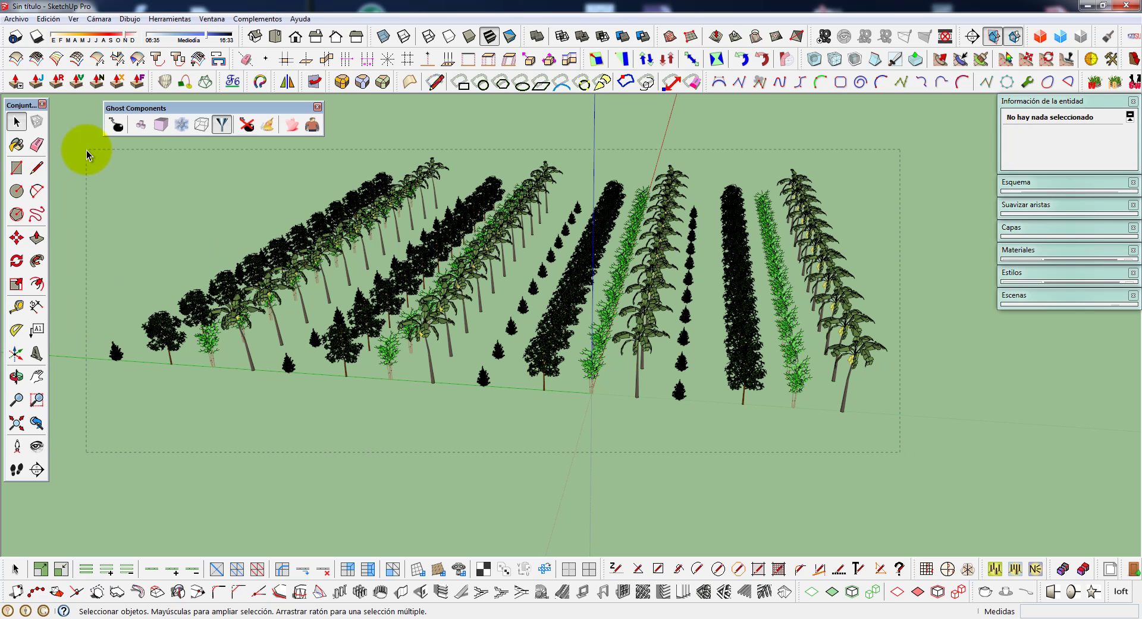
- Generate box ghosts for all 176 trees, inspect the box grid from oblique views, and regenerate them
{"action": "left_click_drag", "start_coordinate": [86, 149], "coordinate": [87, 150]}
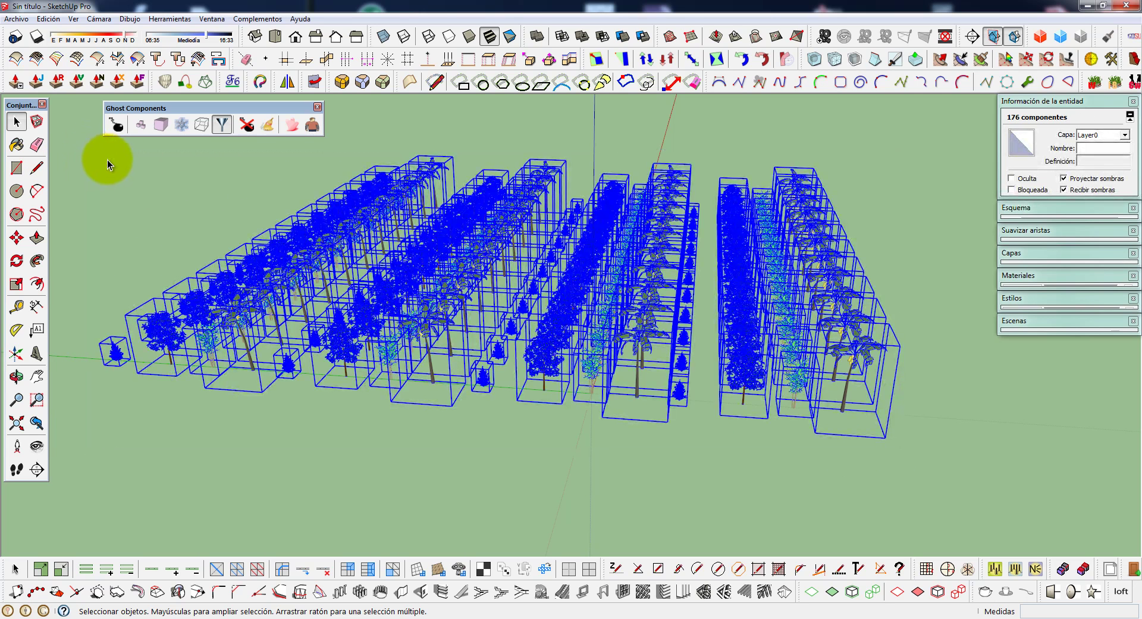
{"action": "left_click", "coordinate": [162, 129]}
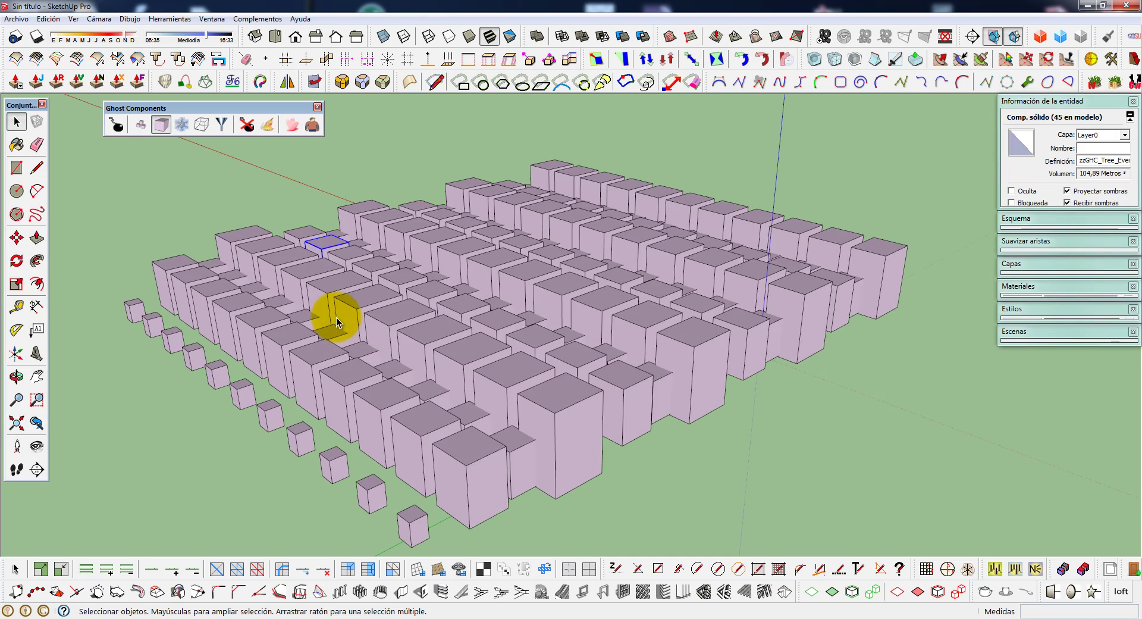
{"action": "mouse_move", "coordinate": [144, 376]}
{"action": "middle_mouse_down"}
{"action": "mouse_move", "coordinate": [211, 363]}
{"action": "mouse_move", "coordinate": [288, 401]}
{"action": "mouse_move", "coordinate": [619, 370]}
{"action": "mouse_move", "coordinate": [607, 324]}
{"action": "mouse_move", "coordinate": [365, 351]}
{"action": "mouse_move", "coordinate": [336, 408]}
{"action": "mouse_move", "coordinate": [356, 414]}
{"action": "mouse_move", "coordinate": [701, 331]}
{"action": "mouse_move", "coordinate": [517, 425]}
{"action": "mouse_move", "coordinate": [548, 299]}
{"action": "mouse_move", "coordinate": [551, 426]}
{"action": "middle_mouse_up"}
{"action": "scroll", "coordinate": [211, 363], "scroll_direction": "down", "scroll_amount": 3}
{"action": "scroll", "coordinate": [214, 351], "scroll_direction": "down", "scroll_amount": 2}
{"action": "scroll", "coordinate": [541, 380], "scroll_direction": "up", "scroll_amount": 2}
{"action": "mouse_move", "coordinate": [540, 380]}
{"action": "middle_mouse_down"}
{"action": "mouse_move", "coordinate": [573, 403]}
{"action": "mouse_move", "coordinate": [578, 432]}
{"action": "middle_mouse_up"}
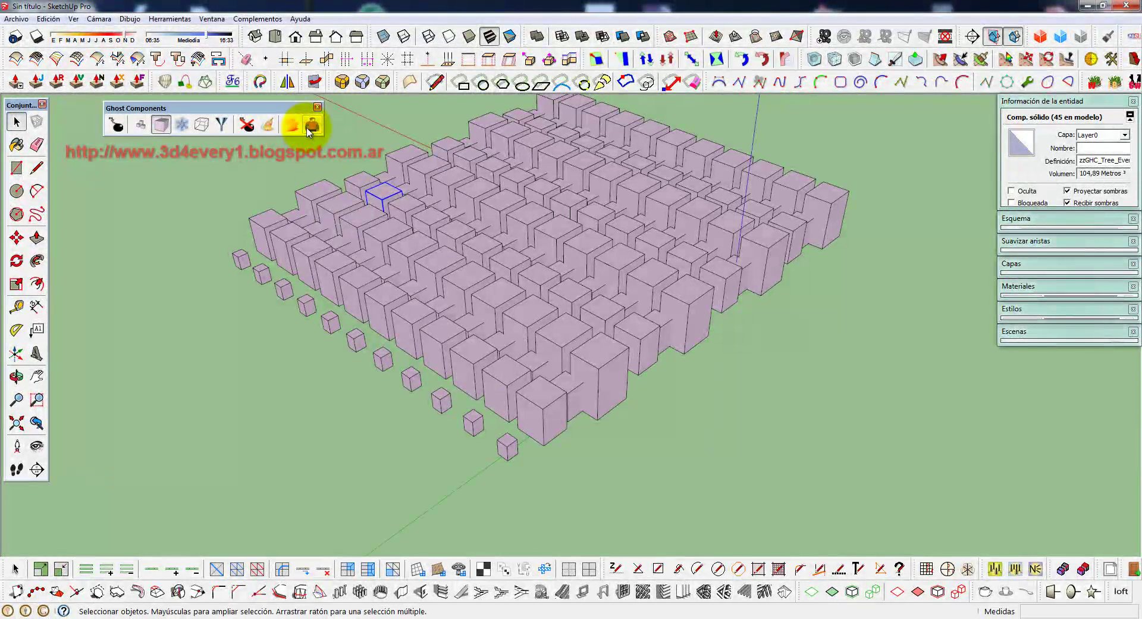
{"action": "left_click", "coordinate": [311, 126]}
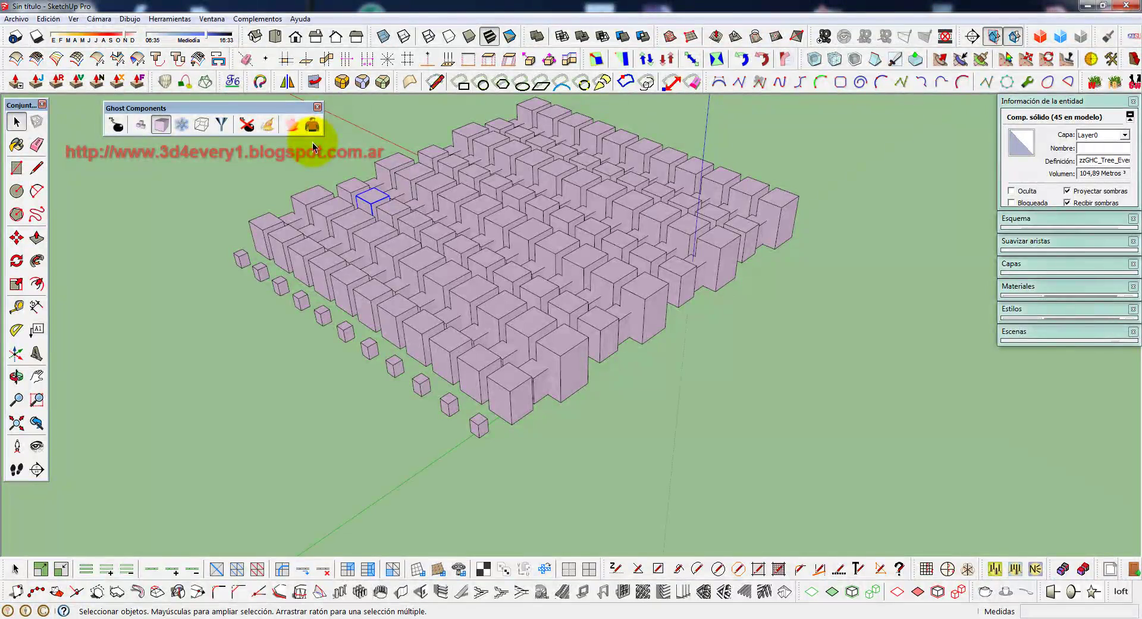
{"action": "middle_click_drag", "start_coordinate": [426, 275], "coordinate": [542, 335]}
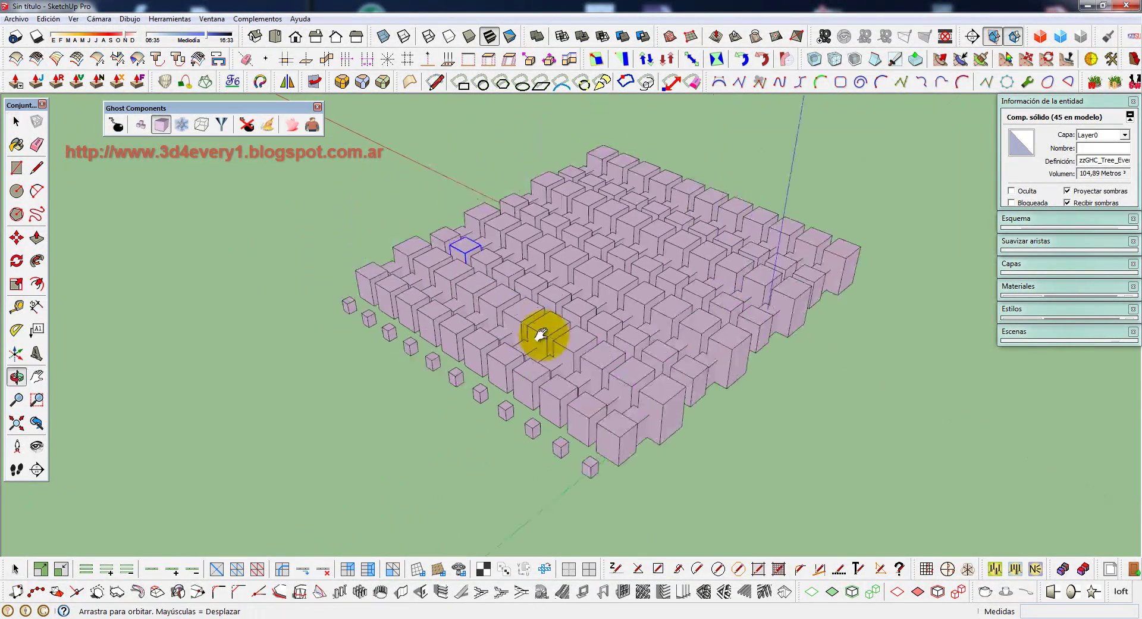
- Delete the whole grid of boxes, then the two leftover boxes
{"action": "left_click_drag", "start_coordinate": [295, 157], "coordinate": [893, 526]}
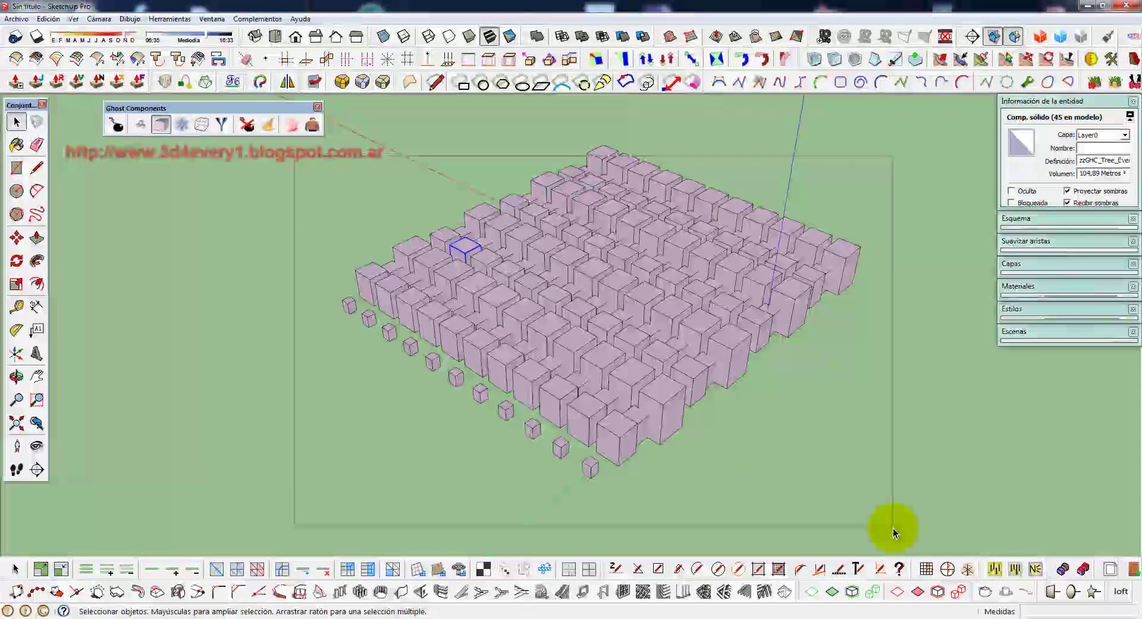
{"action": "key", "text": "Delete"}
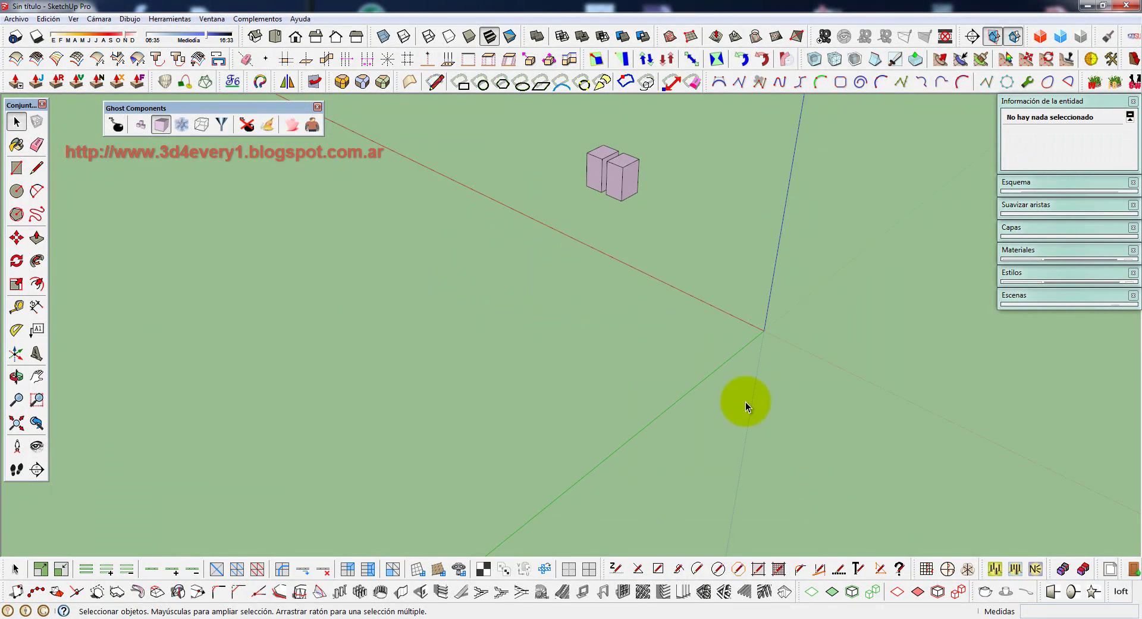
{"action": "left_click_drag", "start_coordinate": [520, 118], "coordinate": [717, 265]}
{"action": "key", "text": "Delete"}
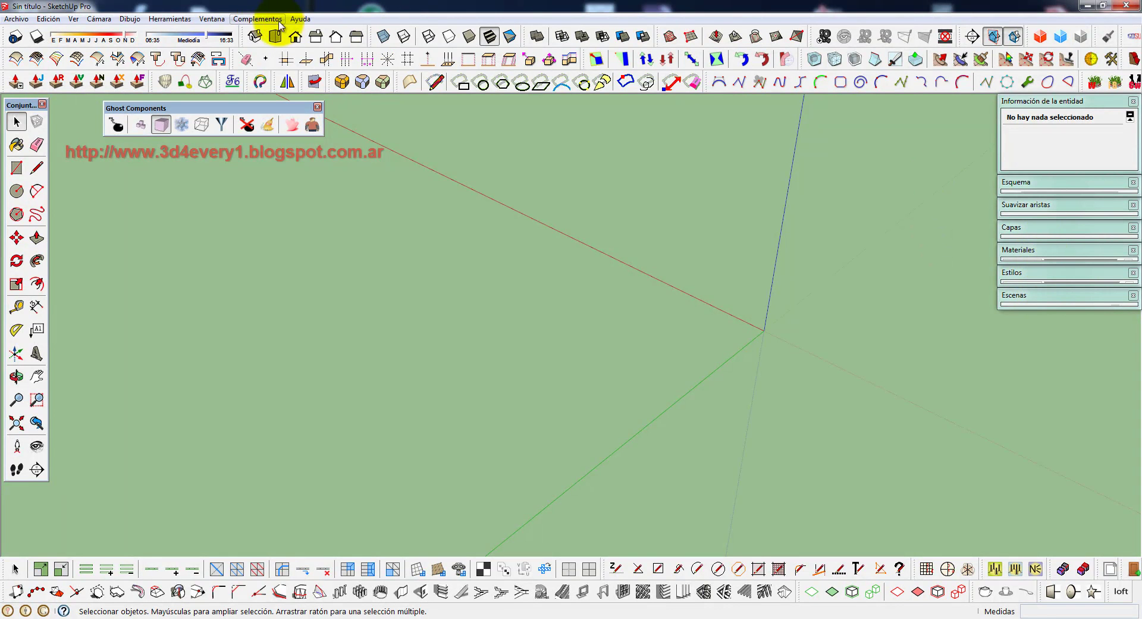
- Open the Components browser panel from the Window menu
{"action": "left_click", "coordinate": [254, 20]}
{"action": "left_click", "coordinate": [212, 19]}
{"action": "left_click", "coordinate": [211, 18]}
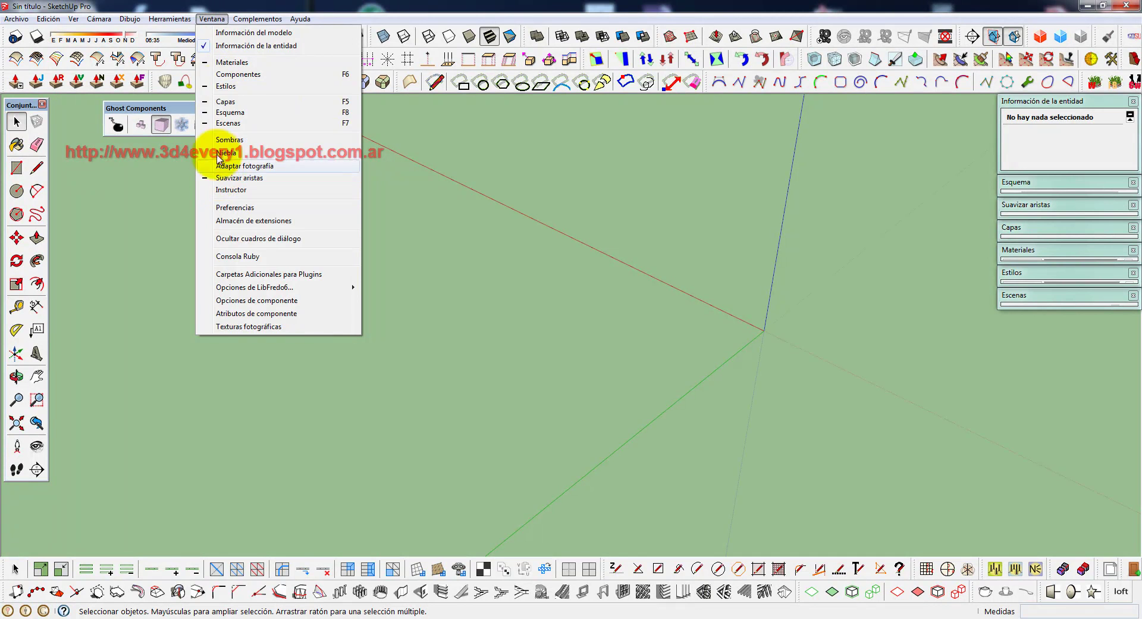
{"action": "left_click", "coordinate": [204, 74]}
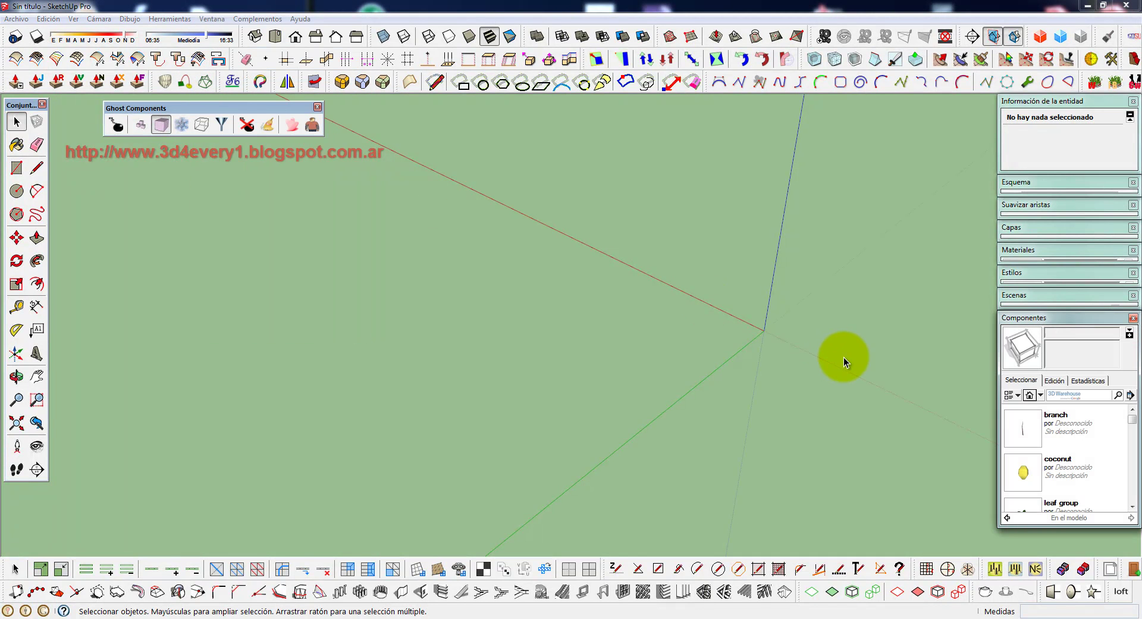
- Purge unused component definitions from the model and confirm the purge prompt
{"action": "left_click", "coordinate": [1130, 396]}
{"action": "left_click", "coordinate": [1019, 461]}
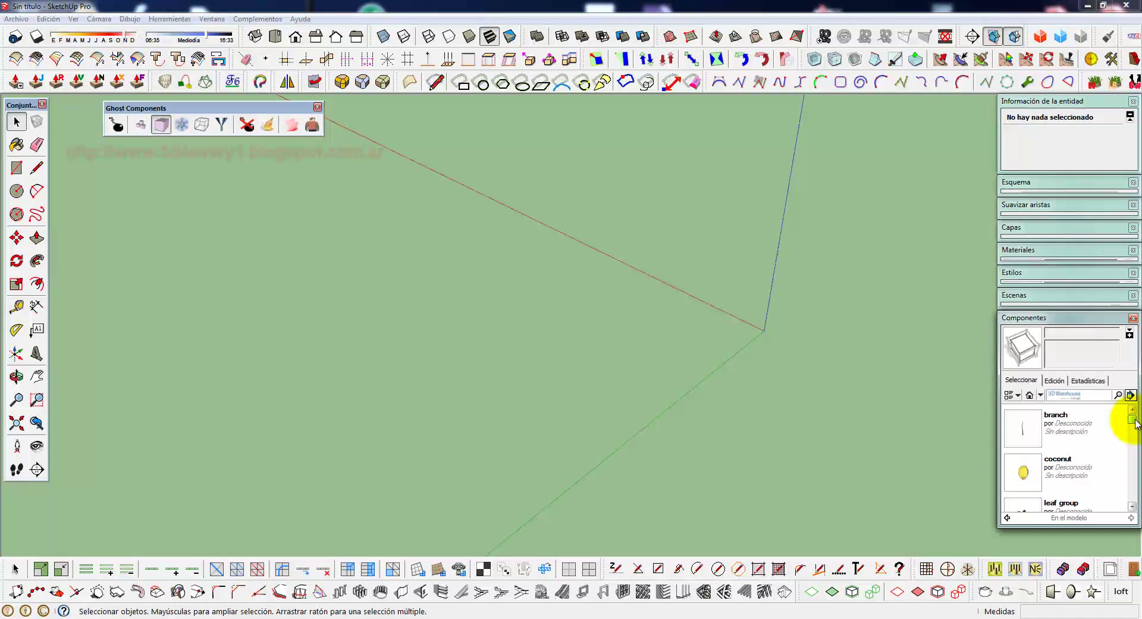
{"action": "mouse_move", "coordinate": [1132, 421]}
{"action": "left_mouse_down"}
{"action": "mouse_move", "coordinate": [1134, 505]}
{"action": "mouse_move", "coordinate": [1132, 420]}
{"action": "left_mouse_up"}
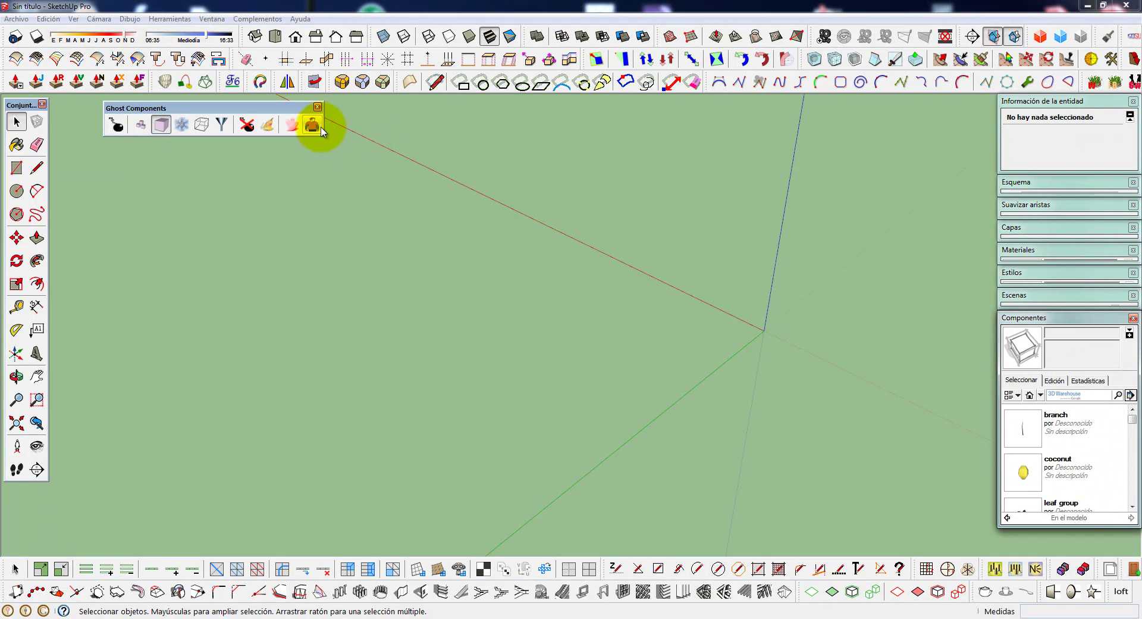
{"action": "left_click", "coordinate": [267, 124]}
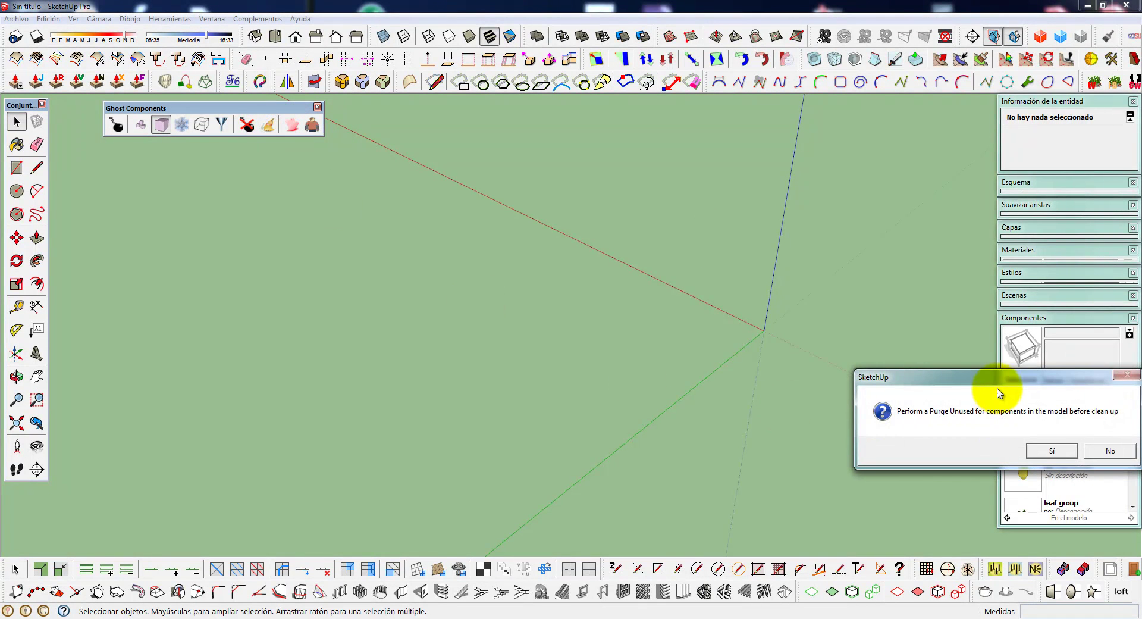
{"action": "left_click_drag", "start_coordinate": [1002, 377], "coordinate": [610, 190]}
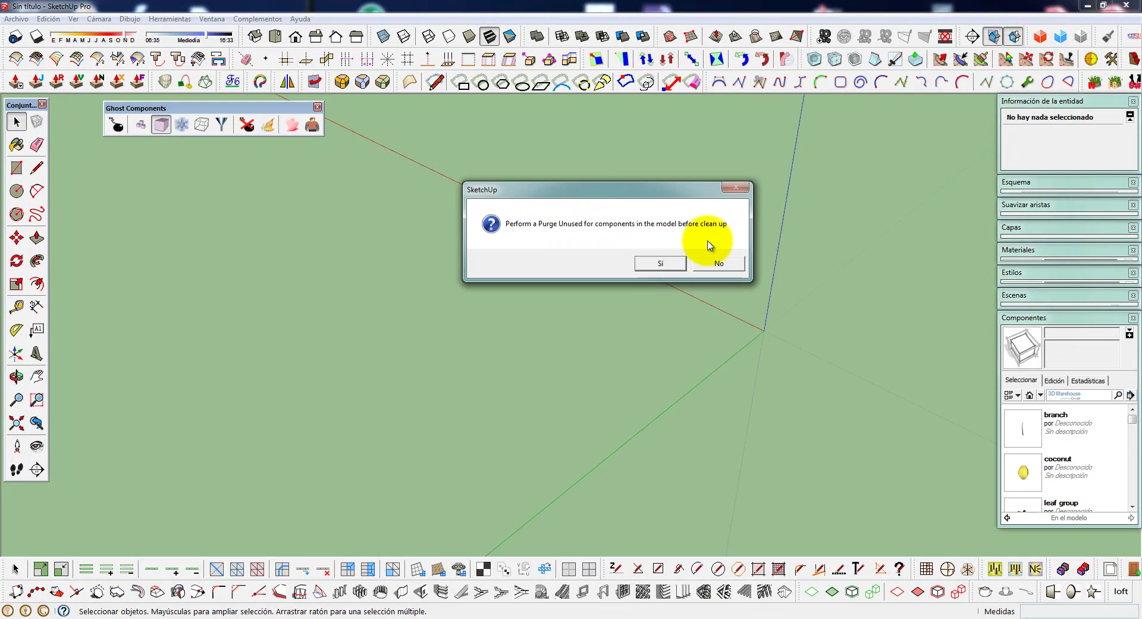
{"action": "left_click", "coordinate": [661, 263]}
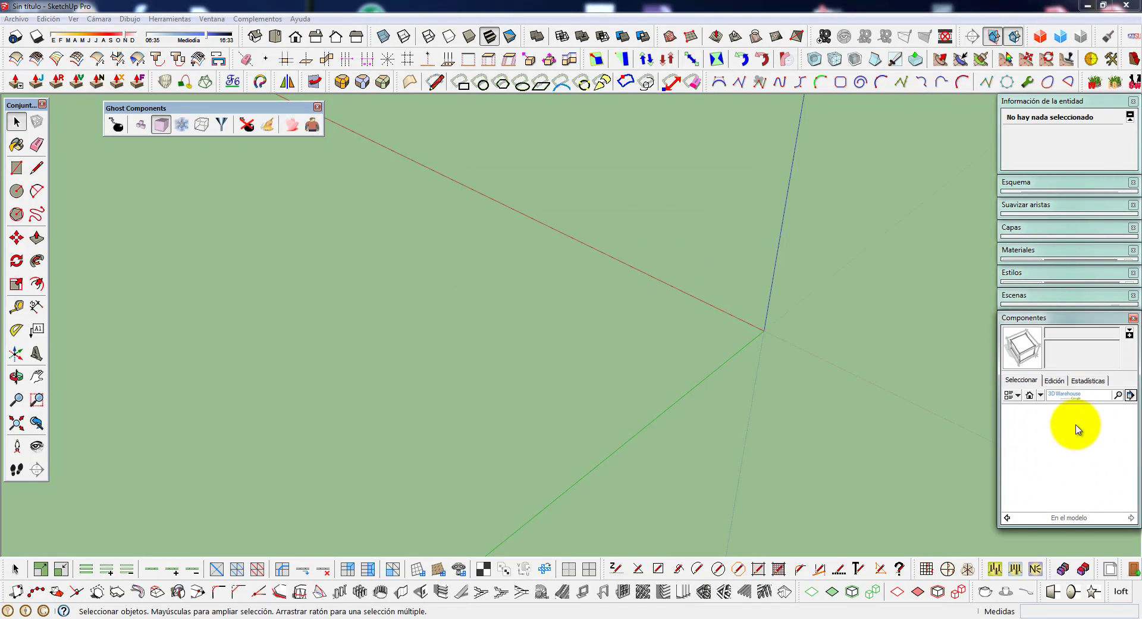
- View the empty In Model component list, close the collections list, and collapse the panel
{"action": "left_click", "coordinate": [1030, 395]}
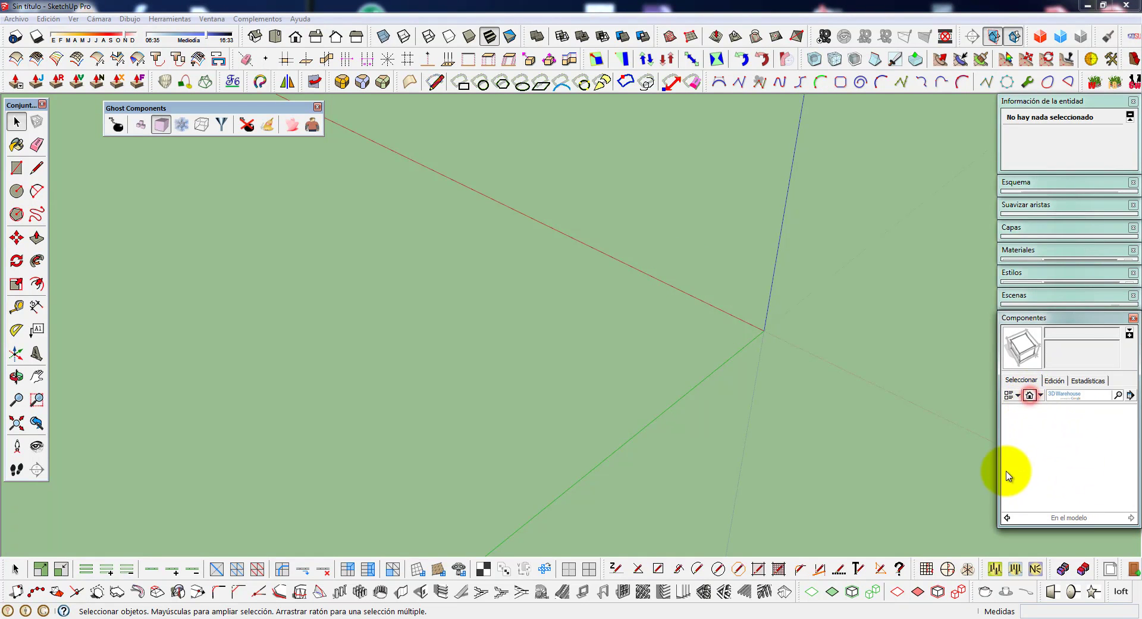
{"action": "left_click", "coordinate": [1040, 397]}
{"action": "left_click", "coordinate": [1038, 430]}
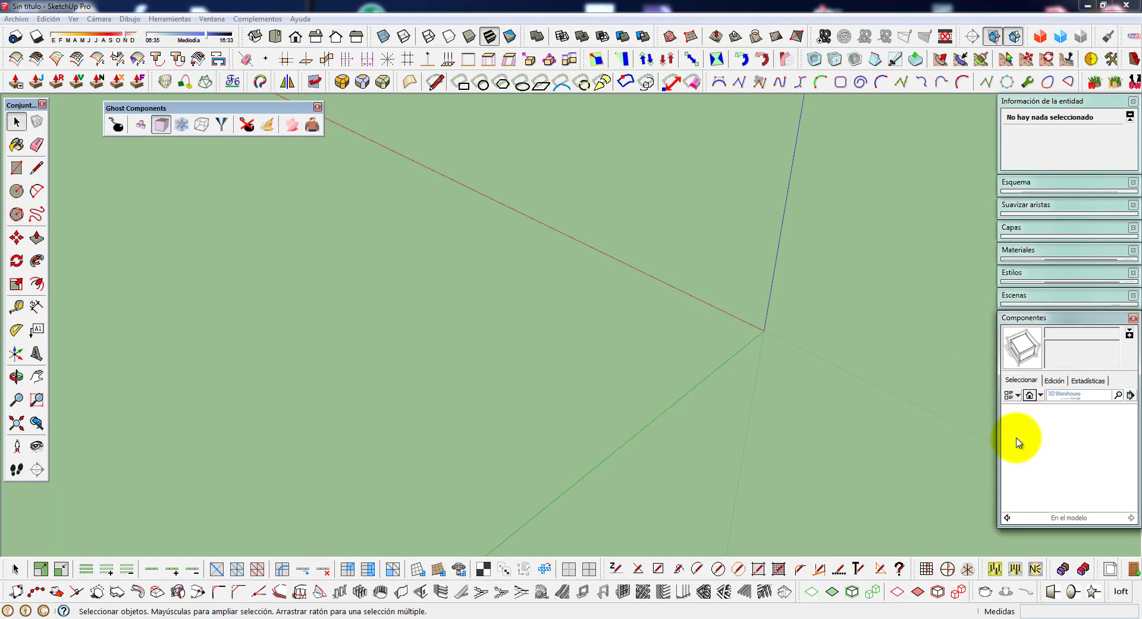
{"action": "left_click", "coordinate": [1057, 319]}
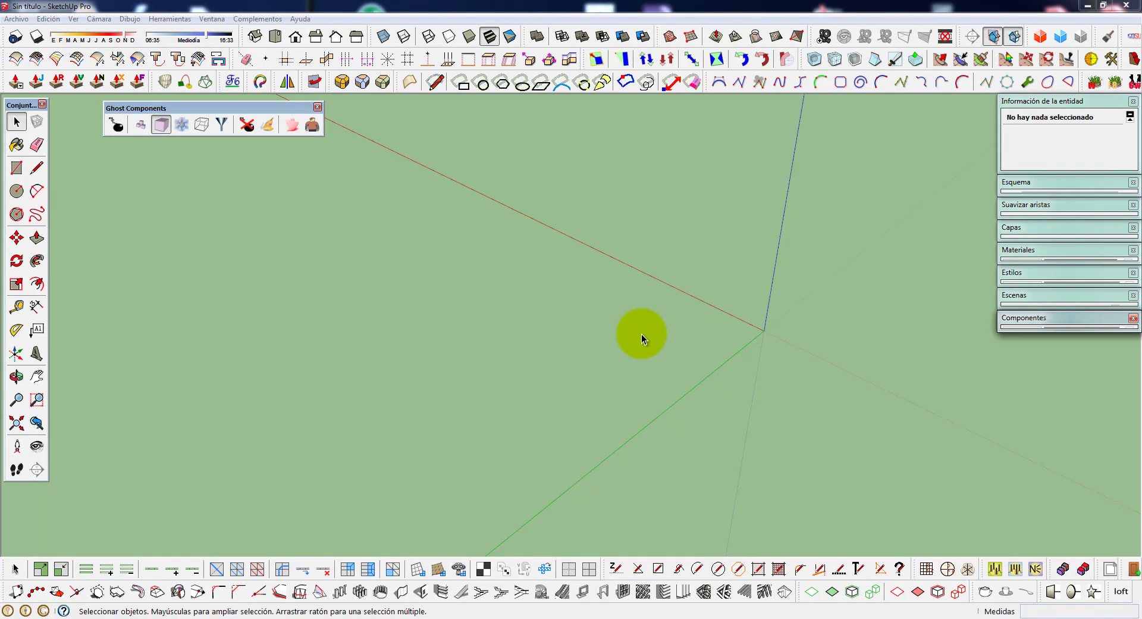
- Draw a ground rectangle from the origin and extrude it upward into a box
{"action": "middle_click_drag", "start_coordinate": [658, 324], "coordinate": [238, 224]}
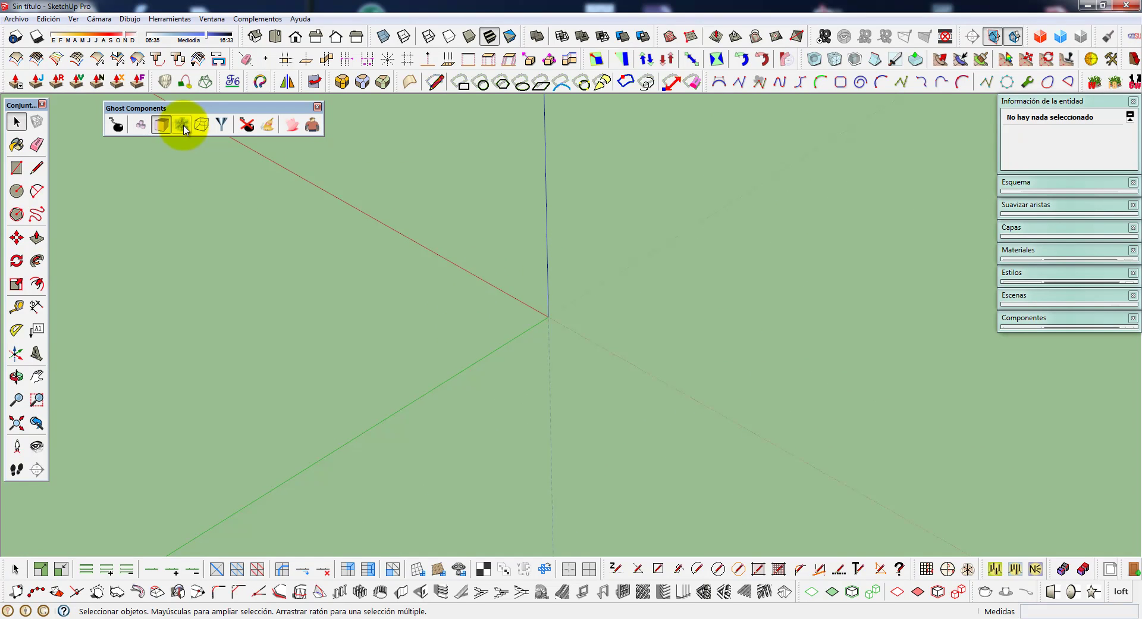
{"action": "left_click", "coordinate": [16, 168]}
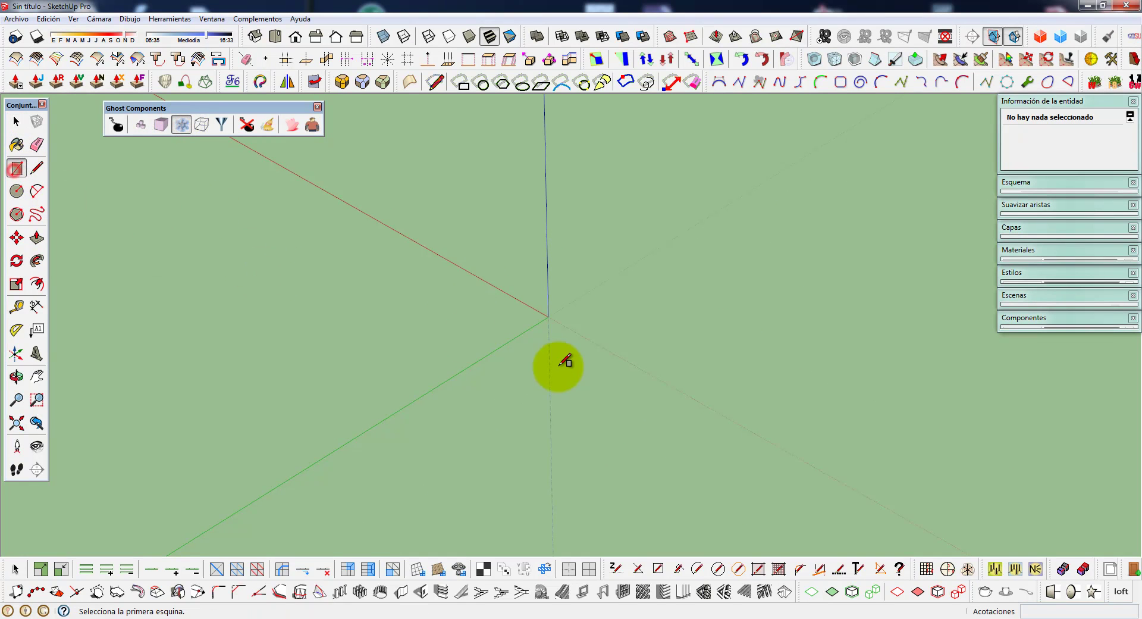
{"action": "left_click", "coordinate": [549, 316]}
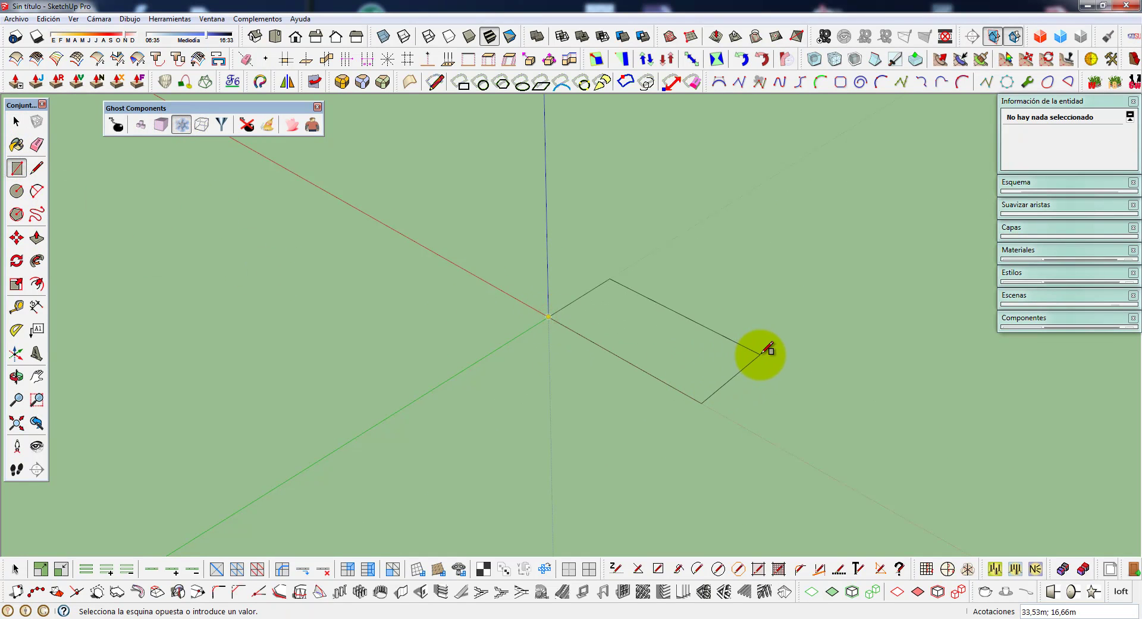
{"action": "left_click", "coordinate": [774, 338]}
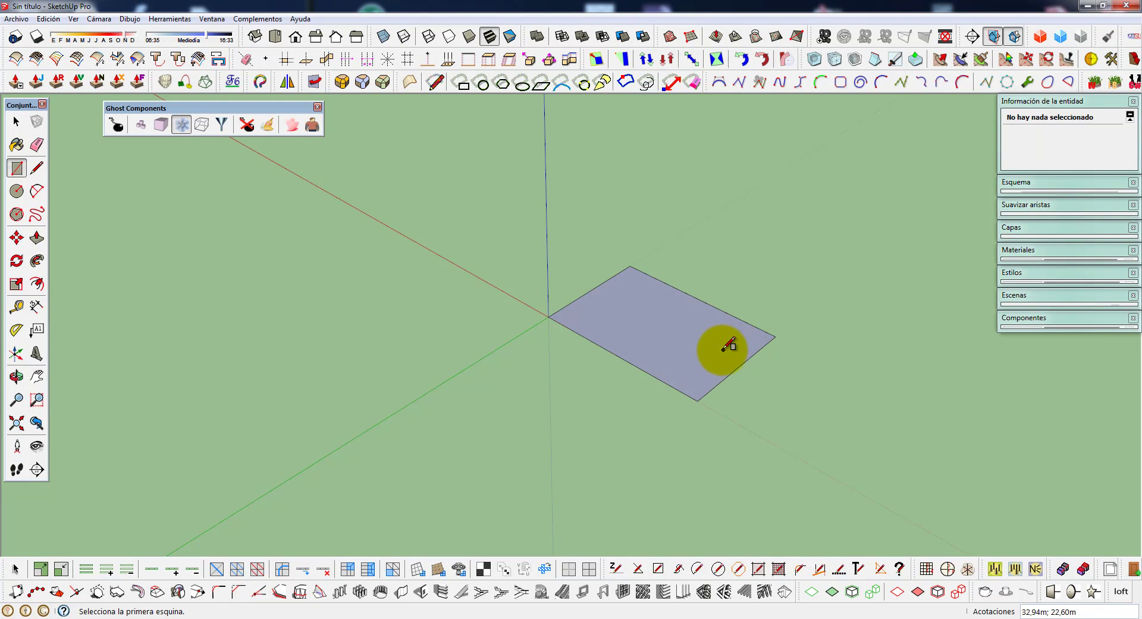
{"action": "key", "text": "p"}
{"action": "left_click_drag", "start_coordinate": [695, 347], "coordinate": [701, 280]}
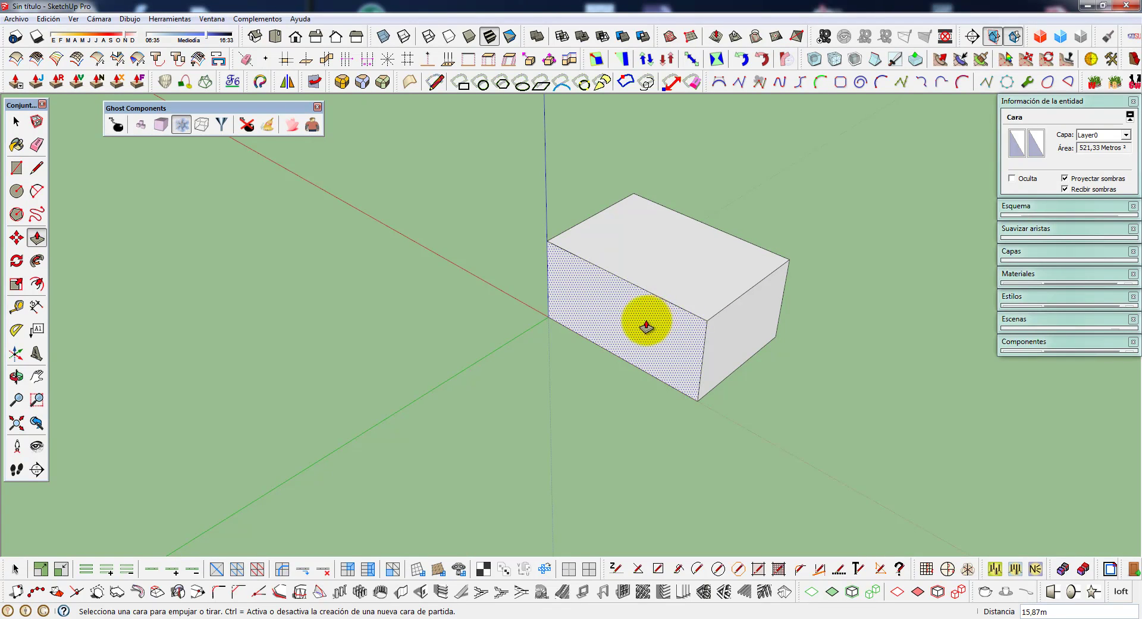
- Draw an inner rectangle on the box's top face and push it down into a recessed seat
{"action": "key", "text": "r"}
{"action": "left_click", "coordinate": [575, 252]}
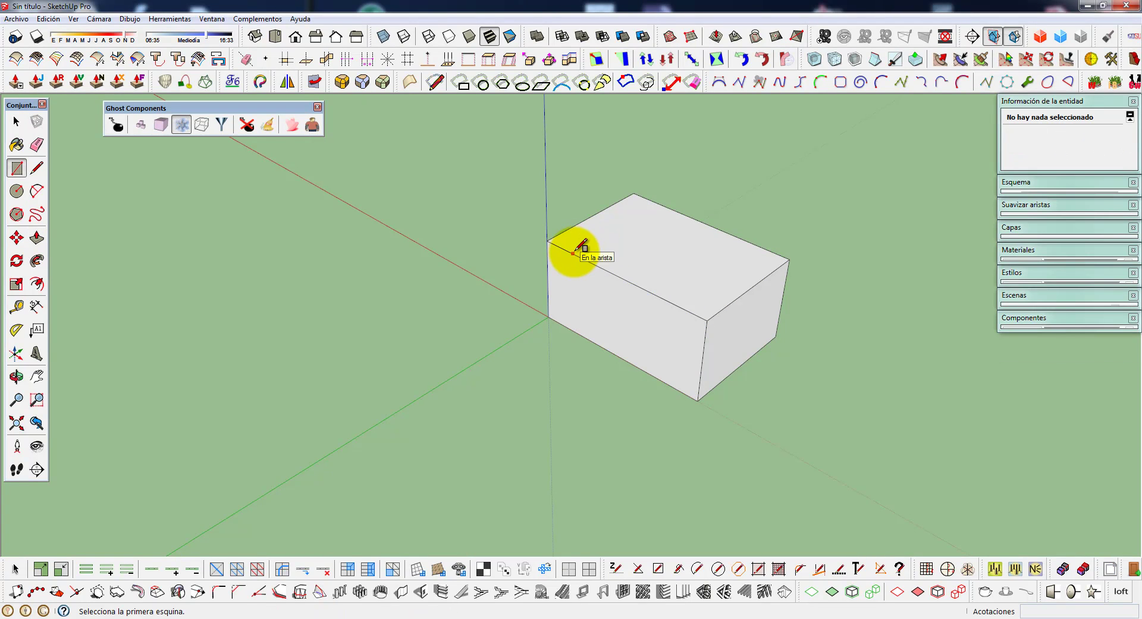
{"action": "left_click", "coordinate": [739, 264]}
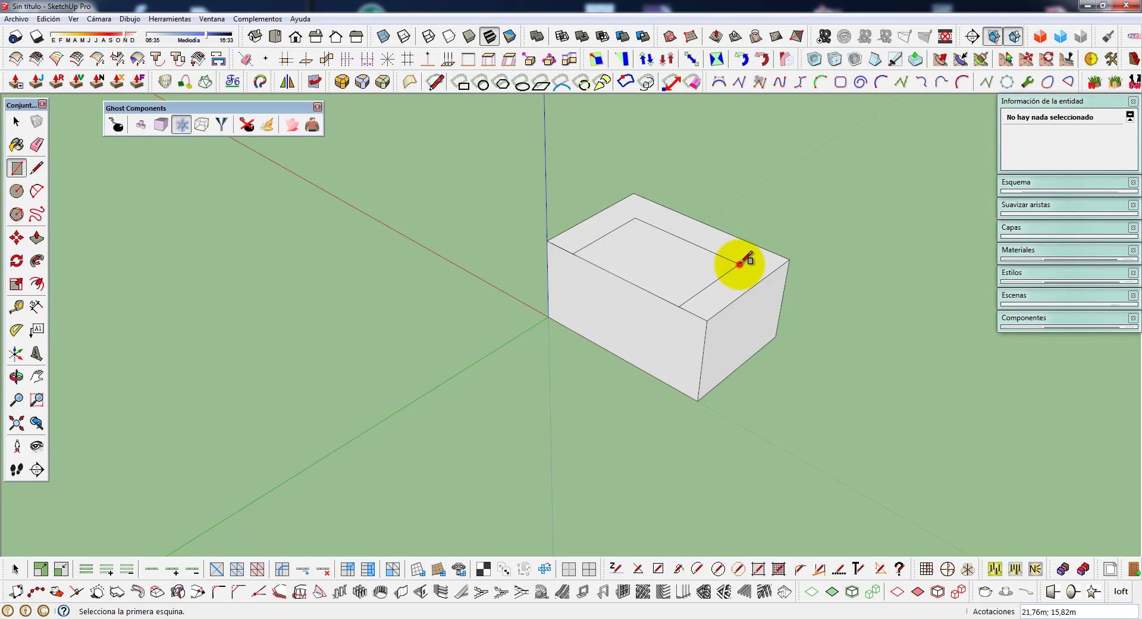
{"action": "key", "text": "p"}
{"action": "left_click", "coordinate": [669, 268]}
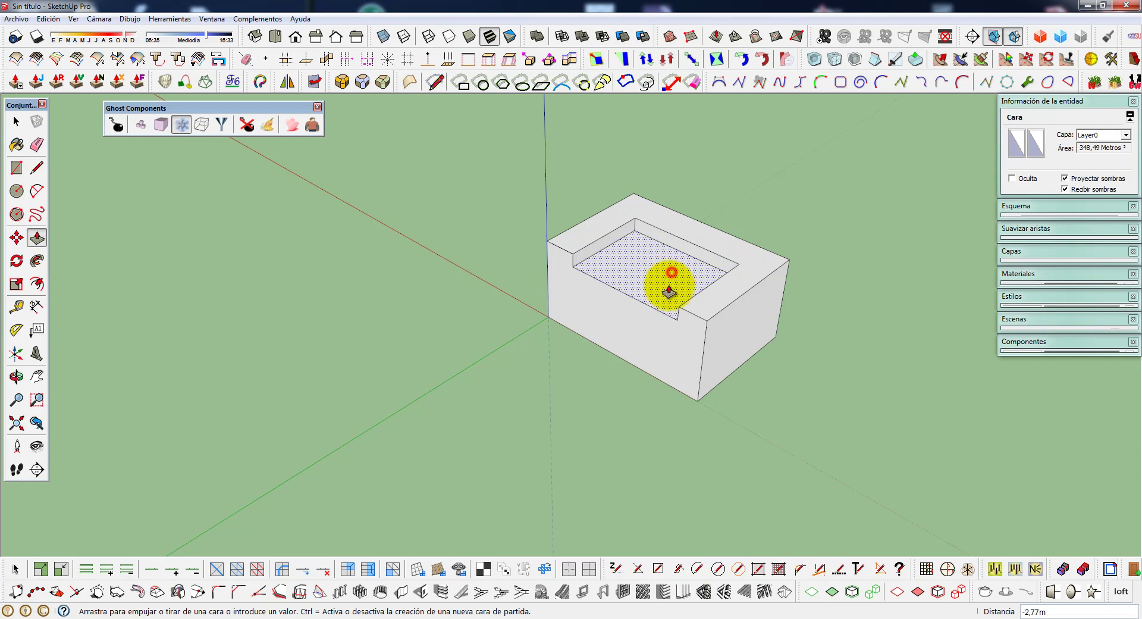
{"action": "left_click", "coordinate": [661, 325]}
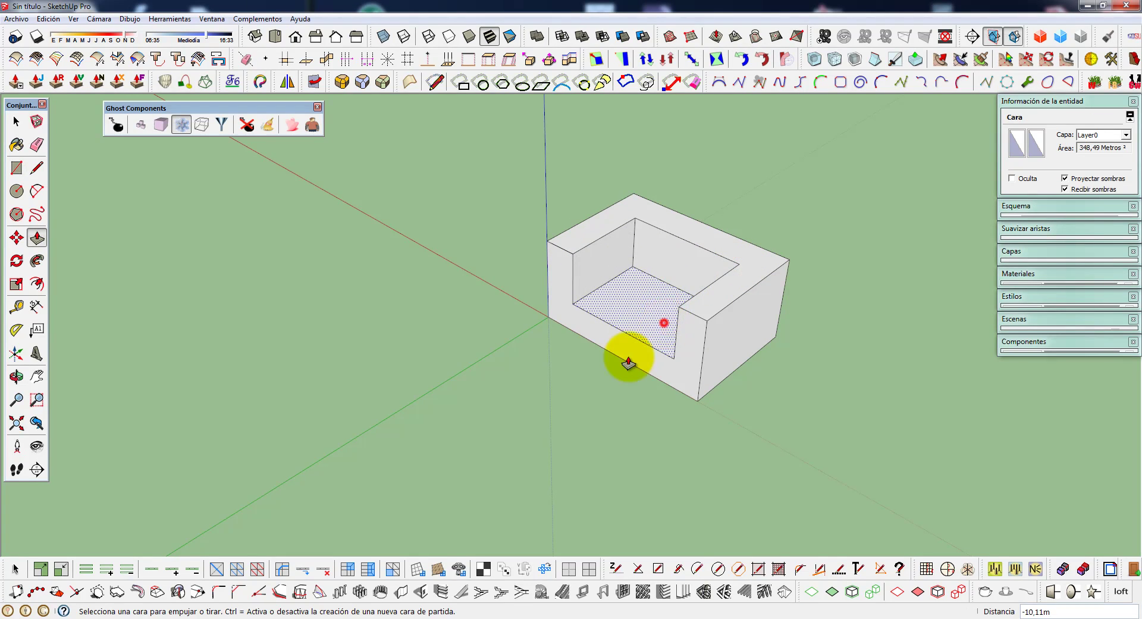
{"action": "key", "text": "space"}
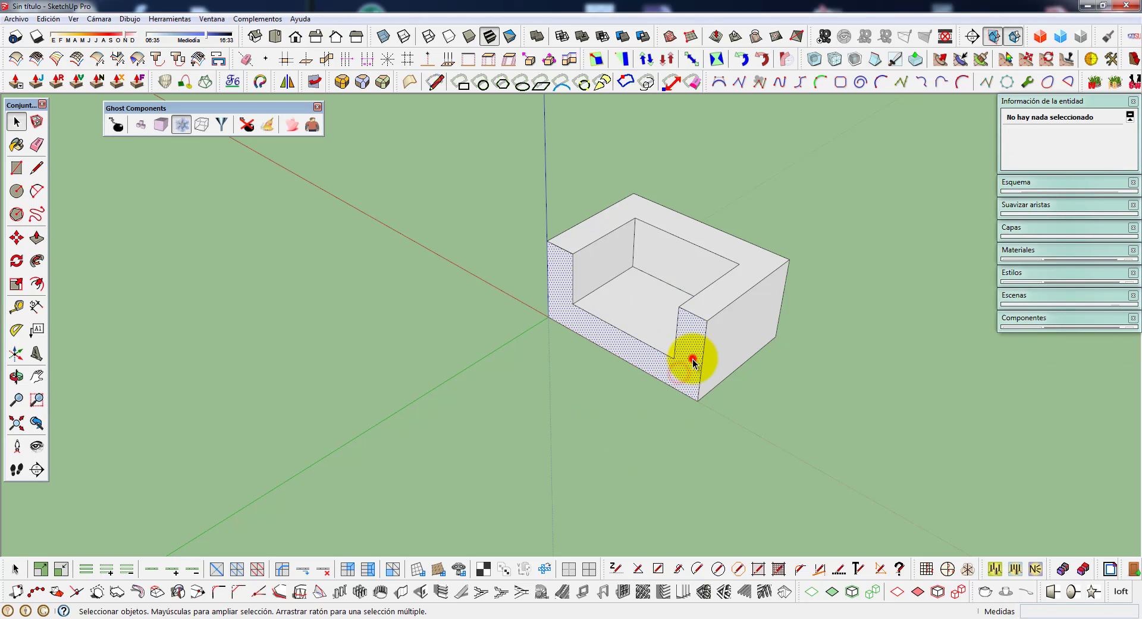
- Select all the box geometry and make it the component Componente#1
{"action": "triple_click", "coordinate": [691, 359]}
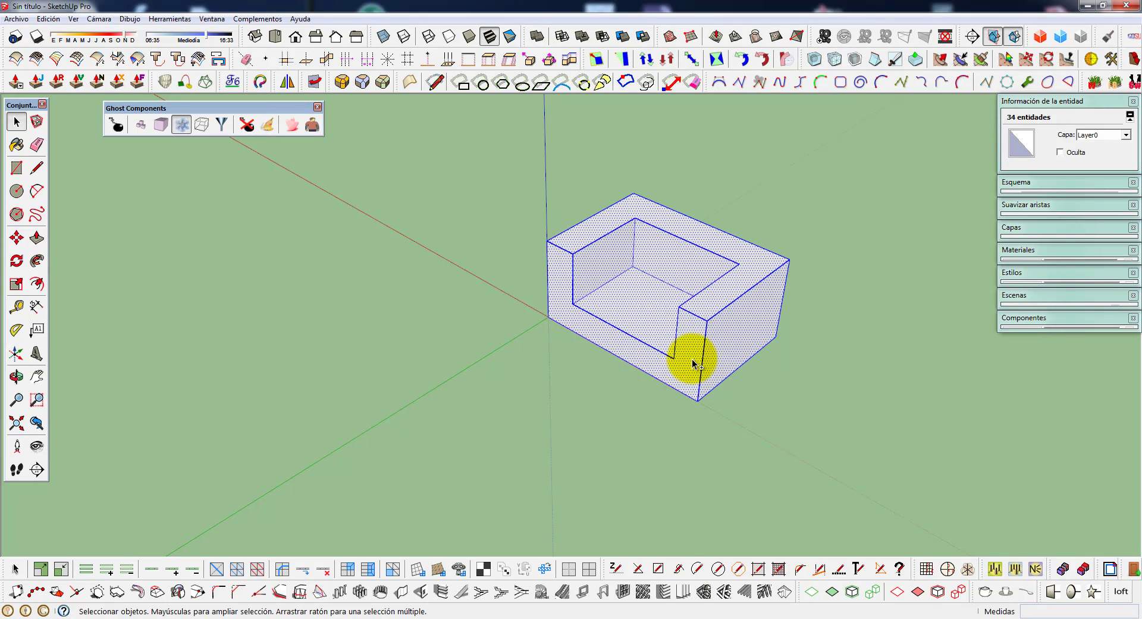
{"action": "key", "text": "g"}
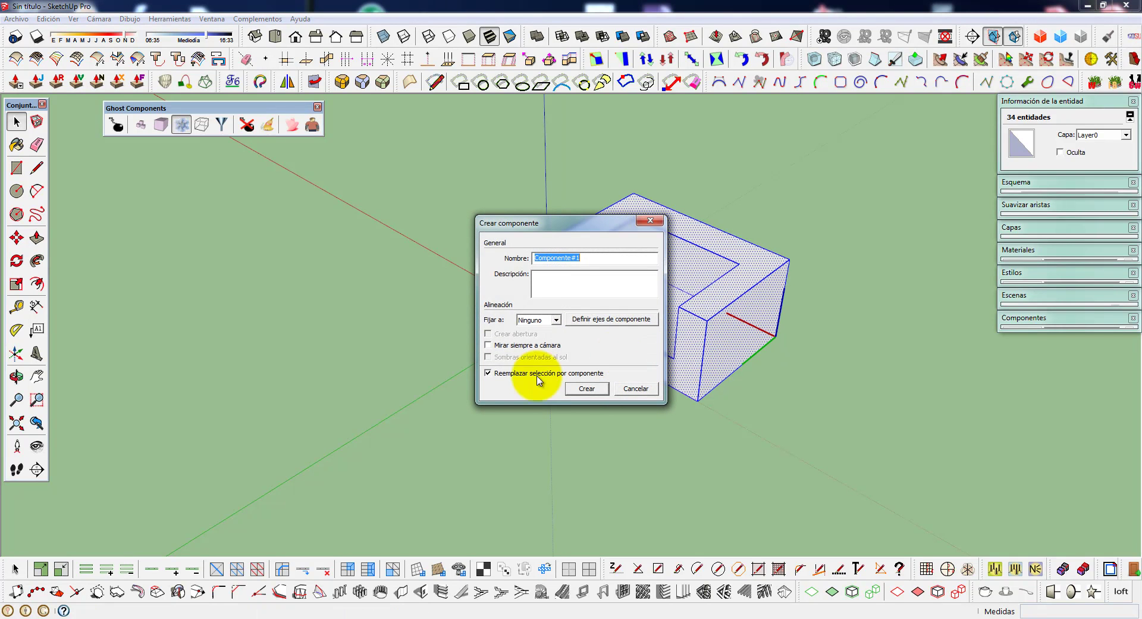
{"action": "left_click", "coordinate": [596, 390]}
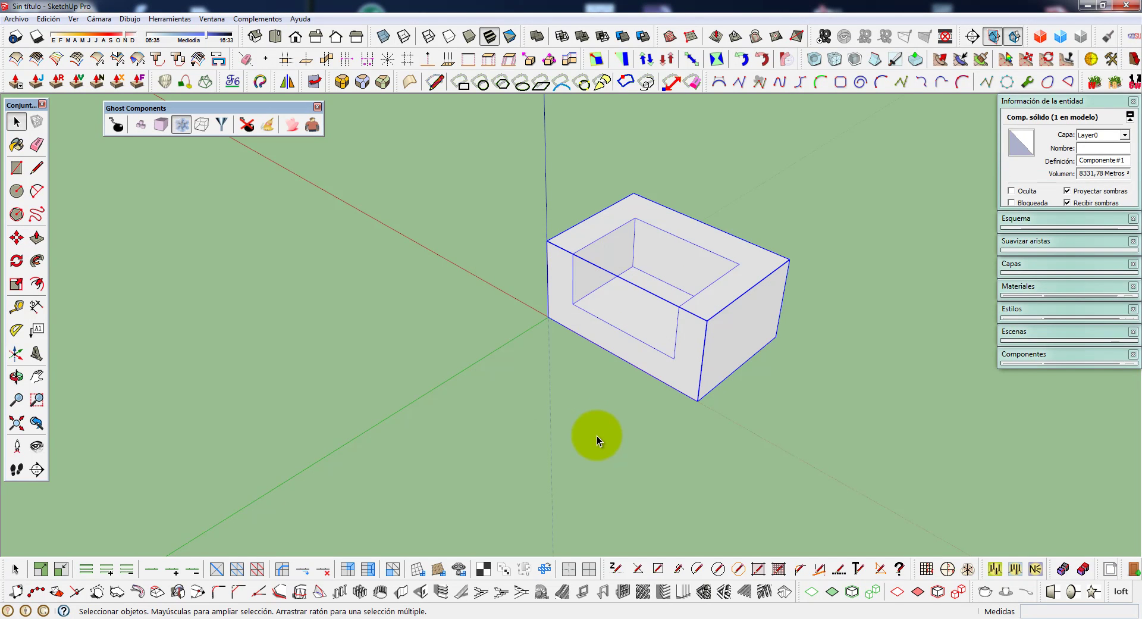
- Turn on Ghost Components and swap Componente#1 for its ghost proxy
{"action": "middle_click_drag", "start_coordinate": [676, 420], "coordinate": [706, 326]}
{"action": "scroll", "coordinate": [707, 326], "scroll_direction": "up", "scroll_amount": 2}
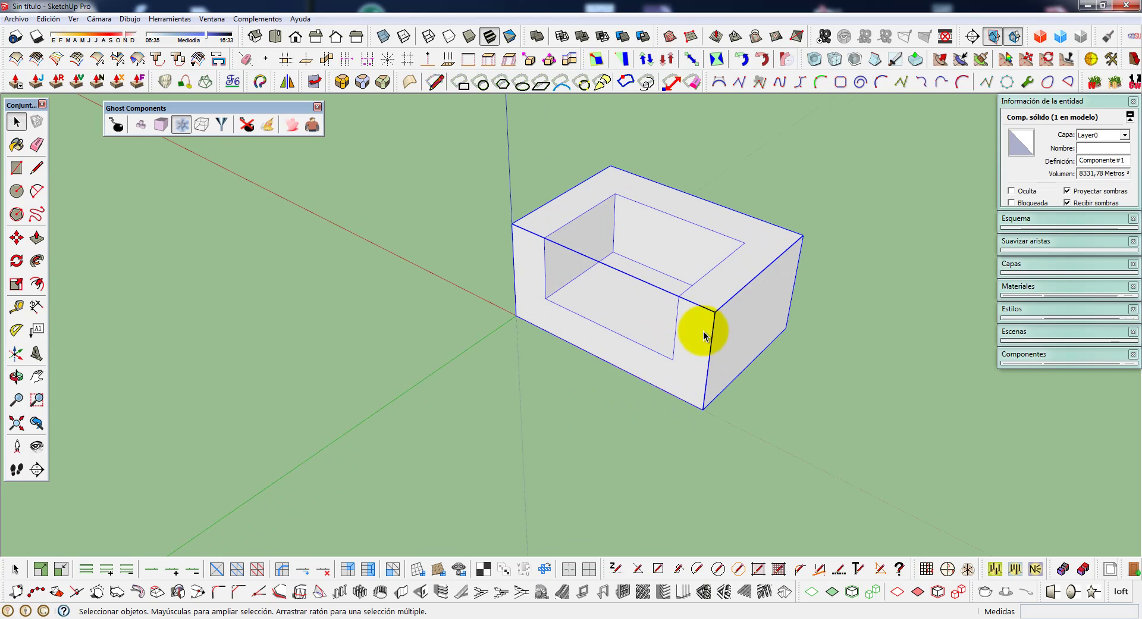
{"action": "scroll", "coordinate": [699, 334], "scroll_direction": "up", "scroll_amount": 1}
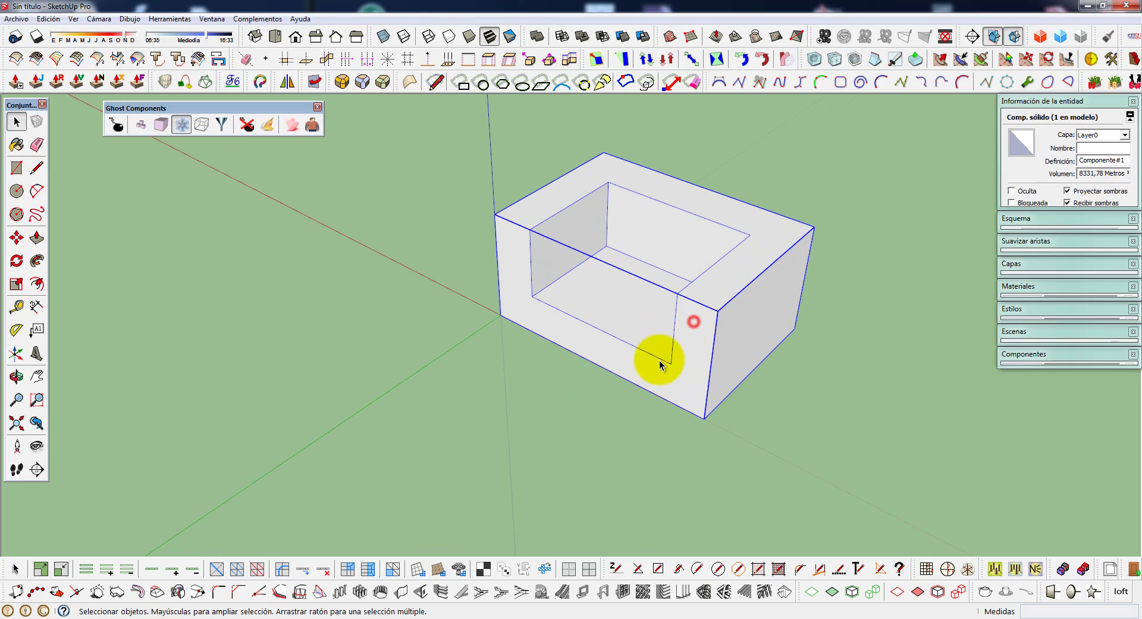
{"action": "left_click", "coordinate": [181, 126]}
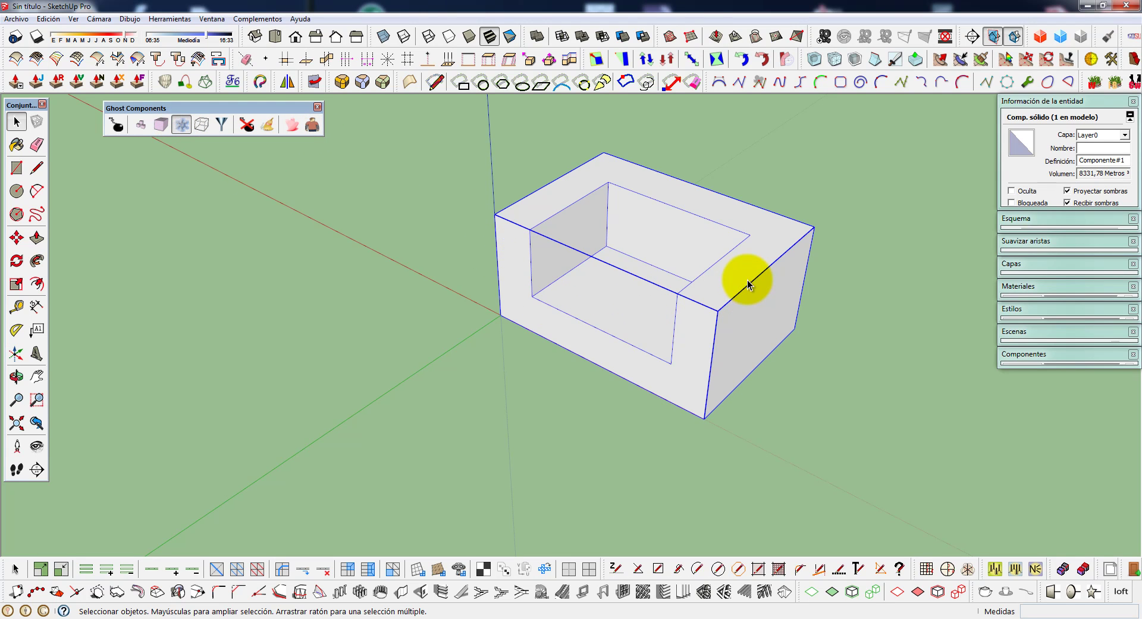
{"action": "left_click", "coordinate": [115, 126]}
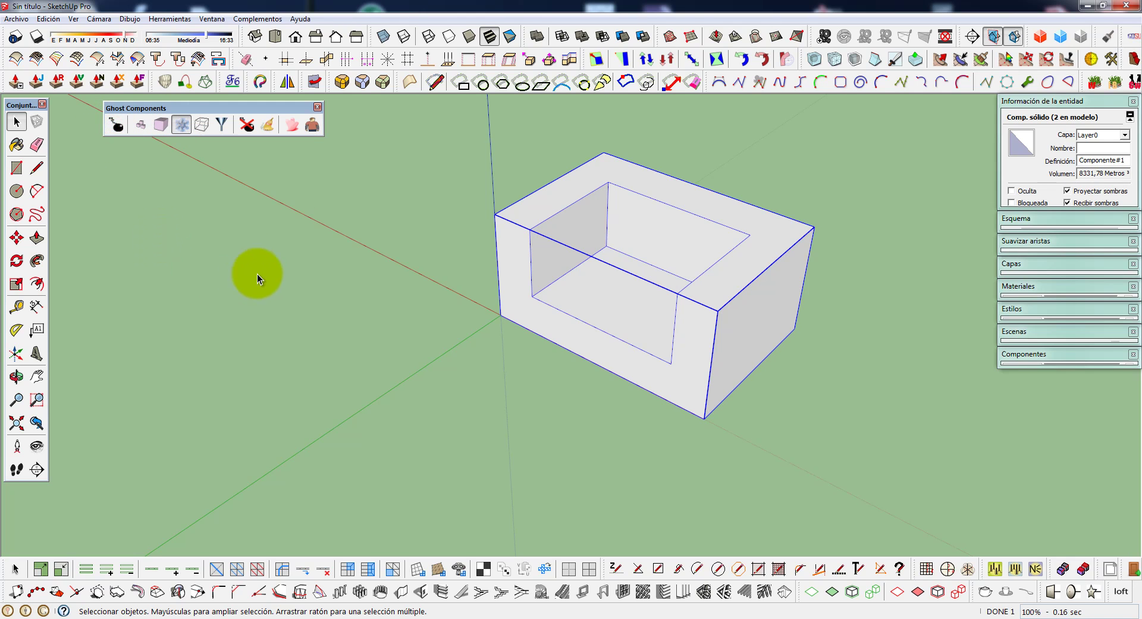
- Open Componente#1 for editing and select all its geometry
{"action": "double_click", "coordinate": [708, 292]}
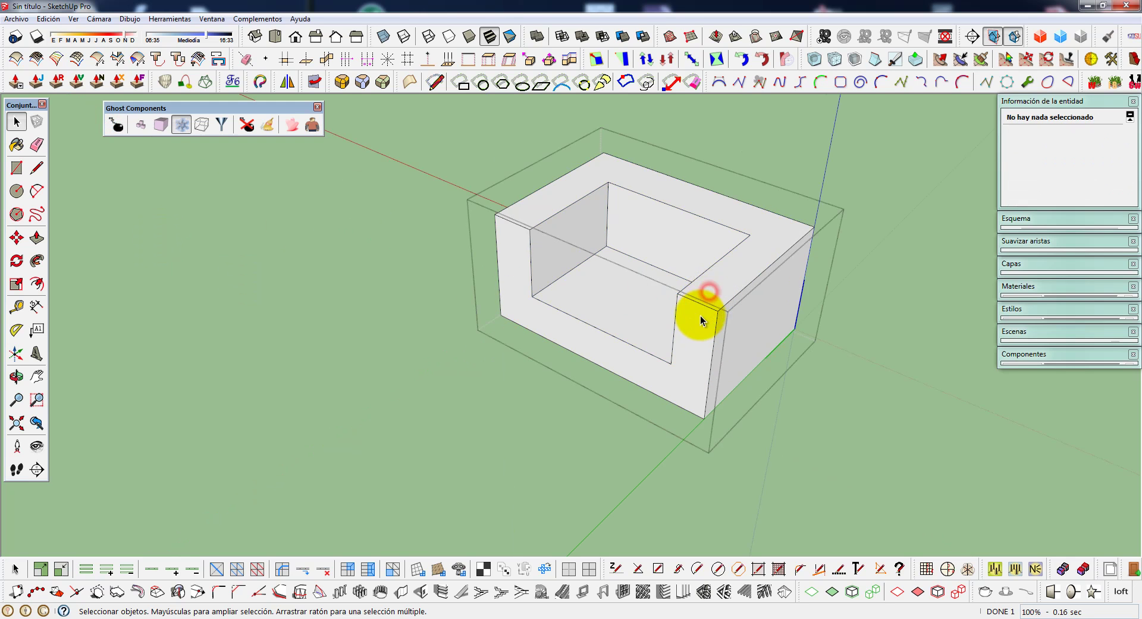
{"action": "left_click", "coordinate": [700, 273]}
{"action": "left_click", "coordinate": [720, 281]}
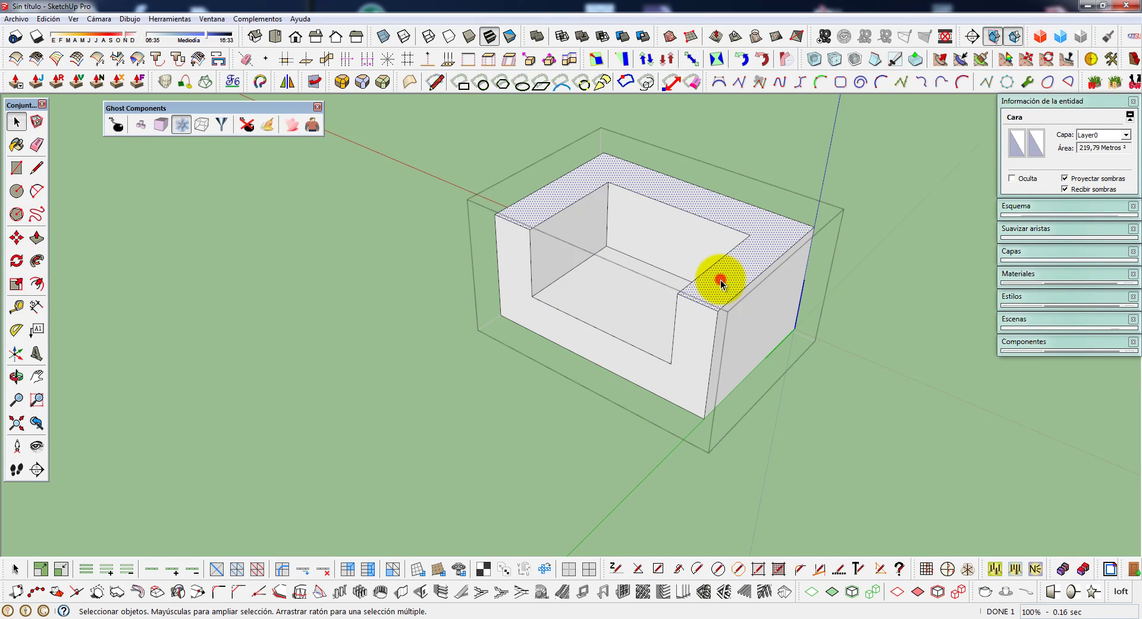
{"action": "triple_click", "coordinate": [720, 280]}
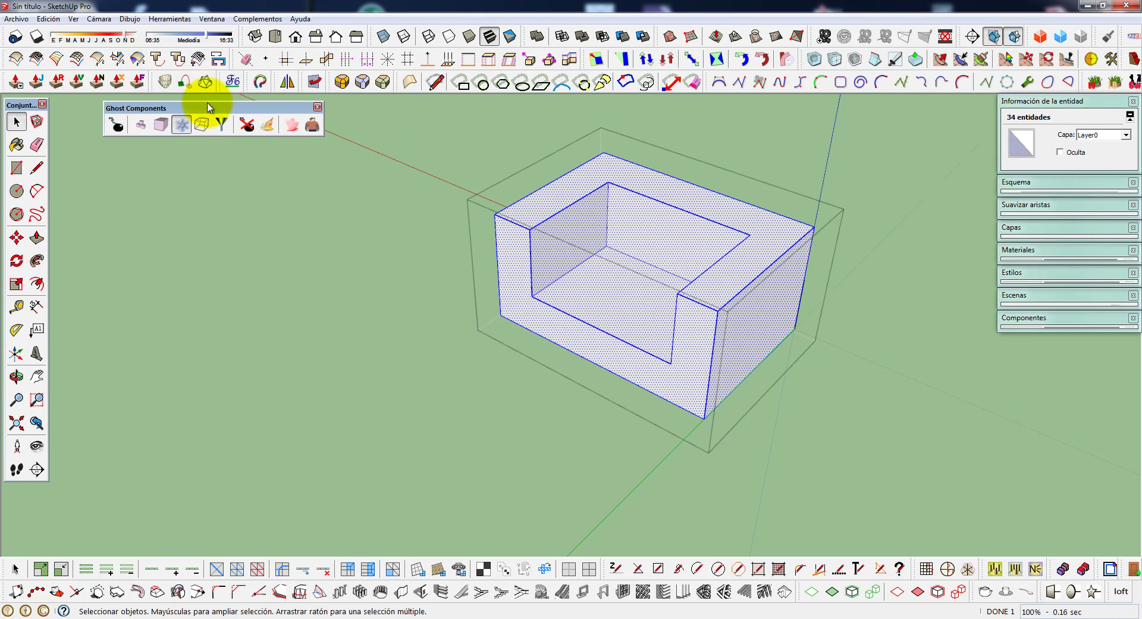
- Start RoundCorner and set a 0,15m fillet radius in its parameters
{"action": "left_click", "coordinate": [343, 82]}
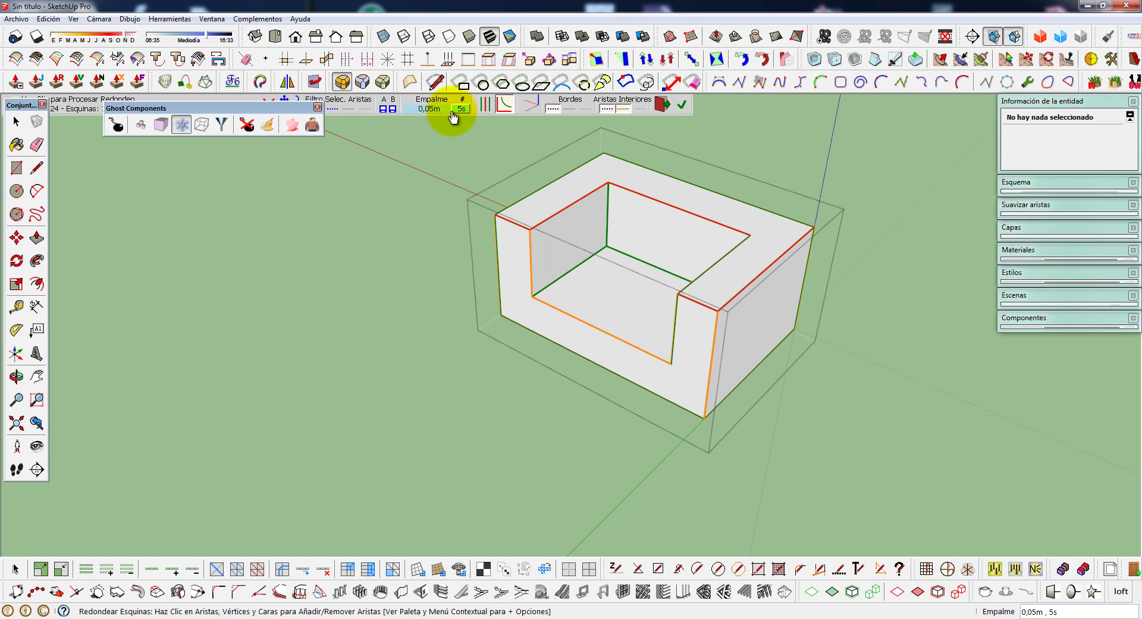
{"action": "left_click", "coordinate": [427, 110]}
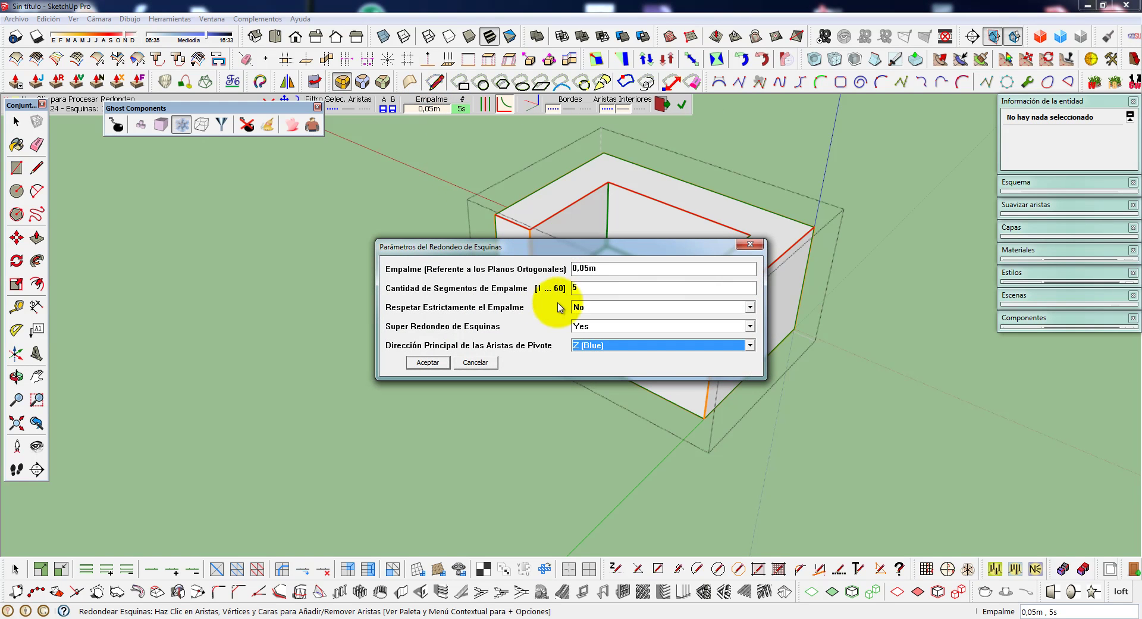
{"action": "left_click_drag", "start_coordinate": [580, 268], "coordinate": [589, 268]}
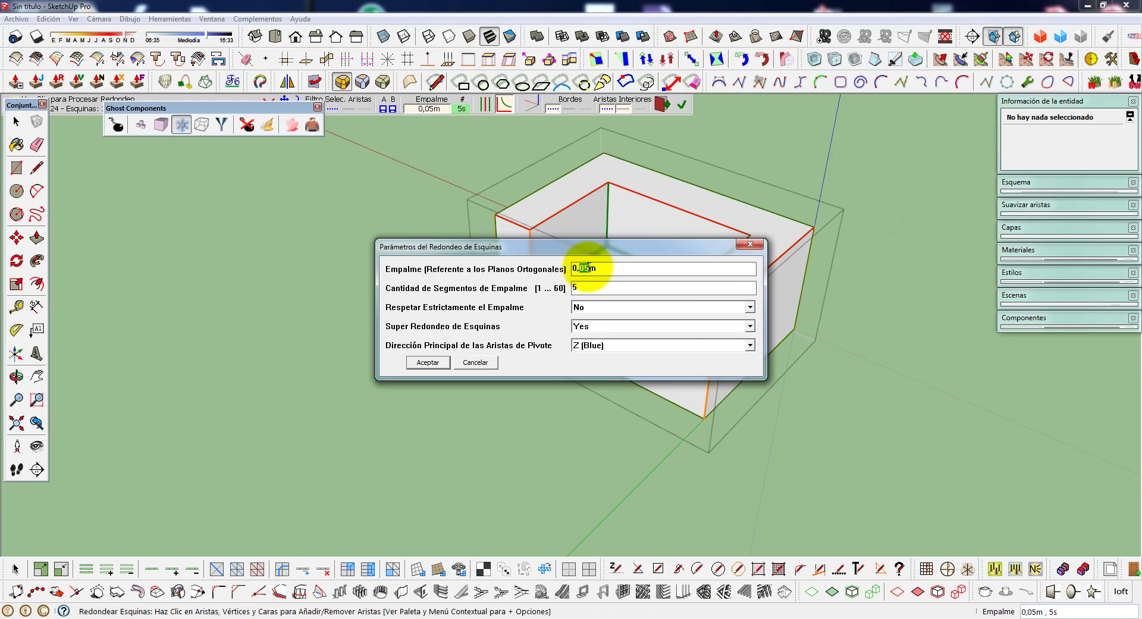
{"action": "type", "text": "1"}
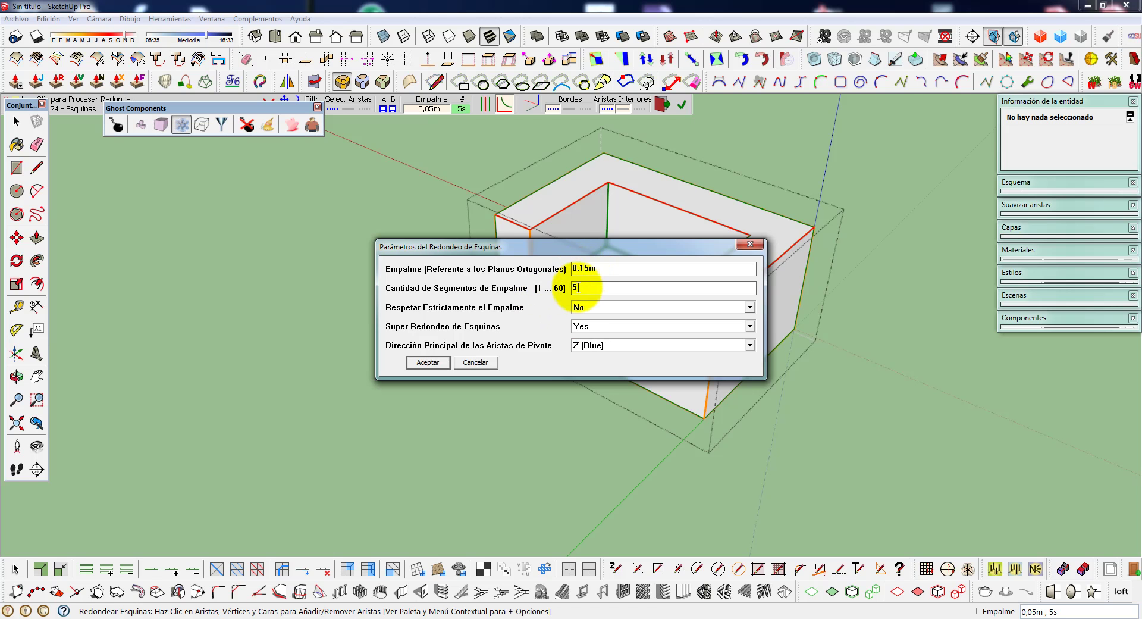
{"action": "double_click", "coordinate": [580, 287]}
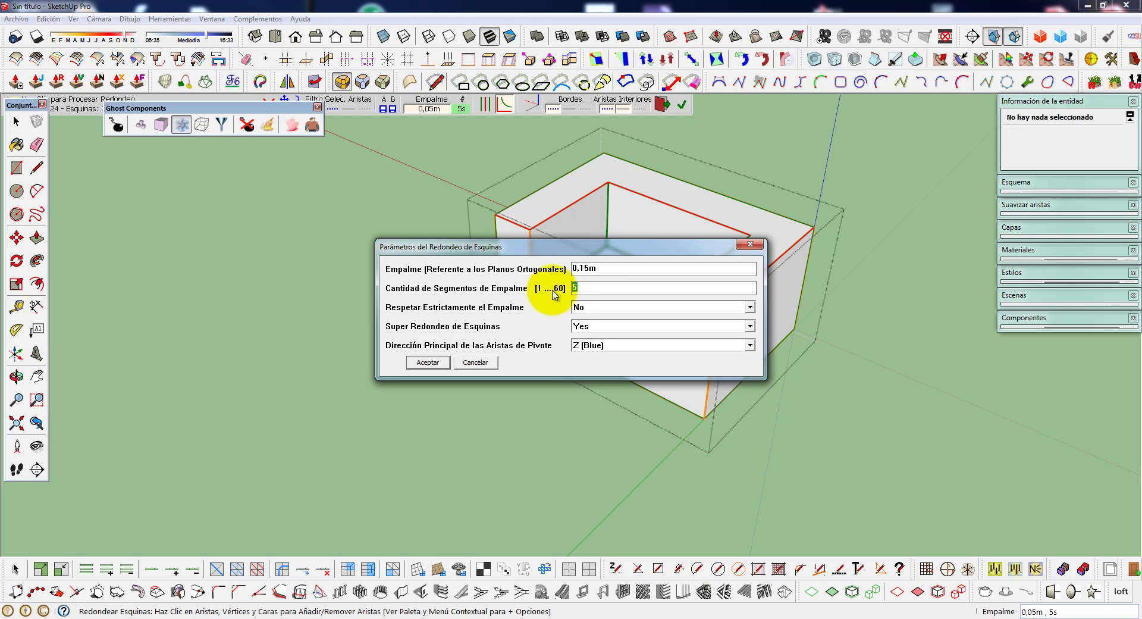
{"action": "type", "text": "4"}
{"action": "left_click", "coordinate": [427, 362]}
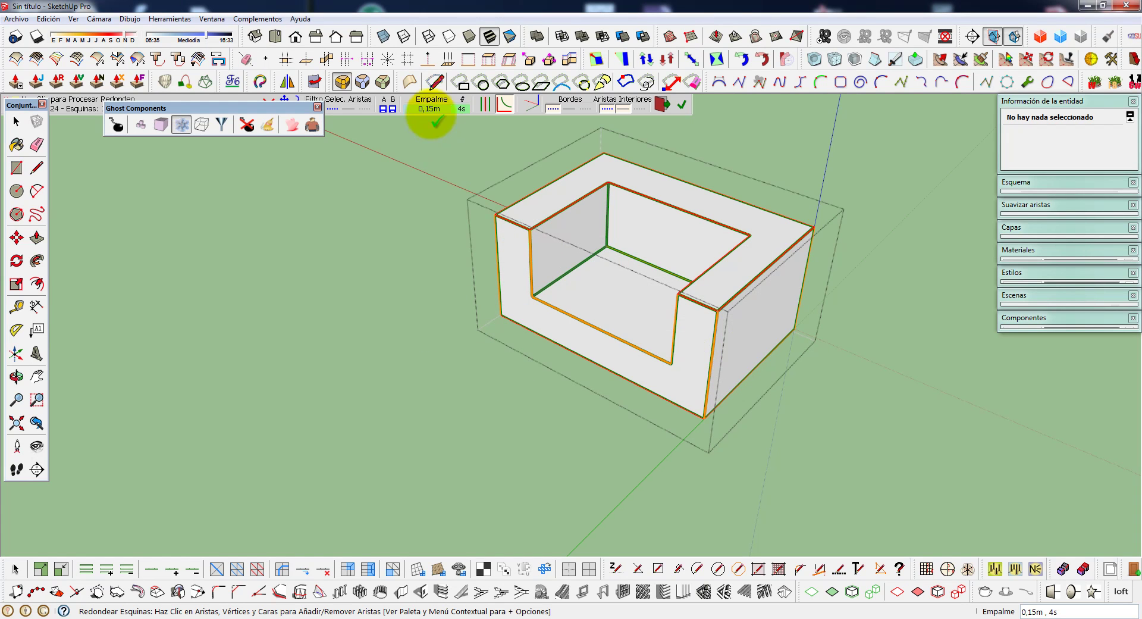
- Change the fillet radius to 0,25m and apply the rounding to the block
{"action": "left_click", "coordinate": [428, 108]}
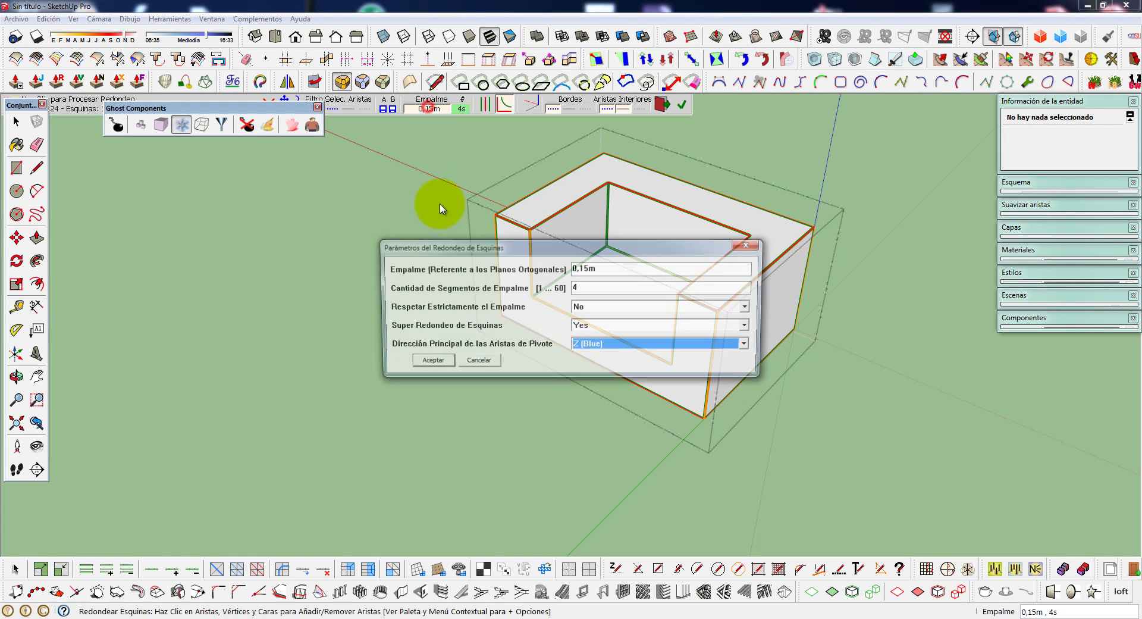
{"action": "left_click", "coordinate": [582, 268]}
{"action": "type", "text": "2"}
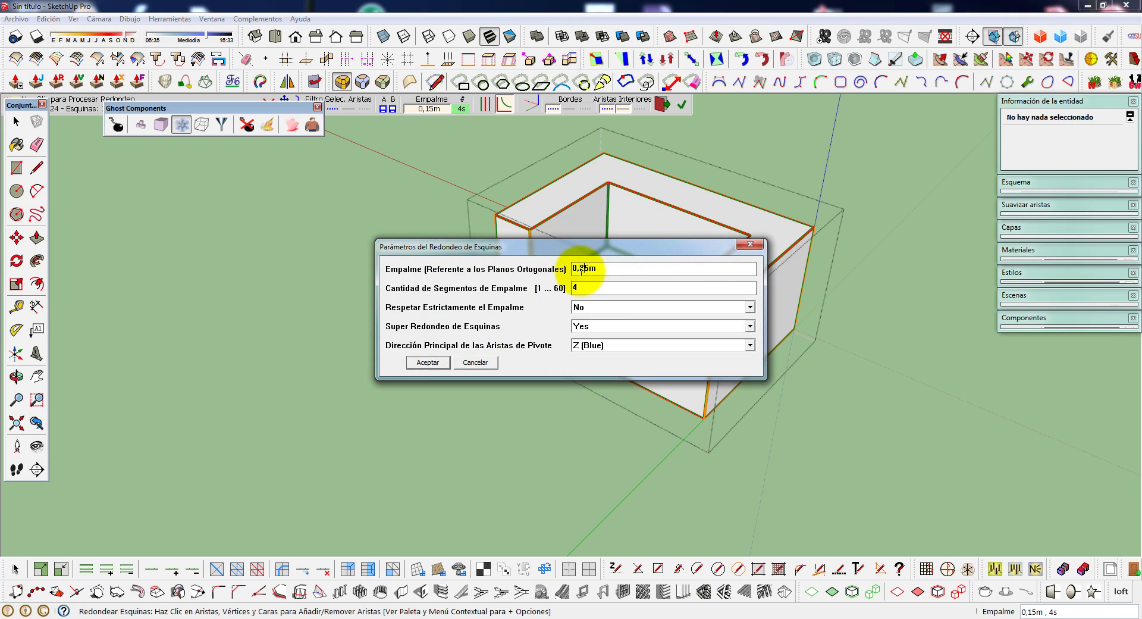
{"action": "left_click", "coordinate": [427, 362]}
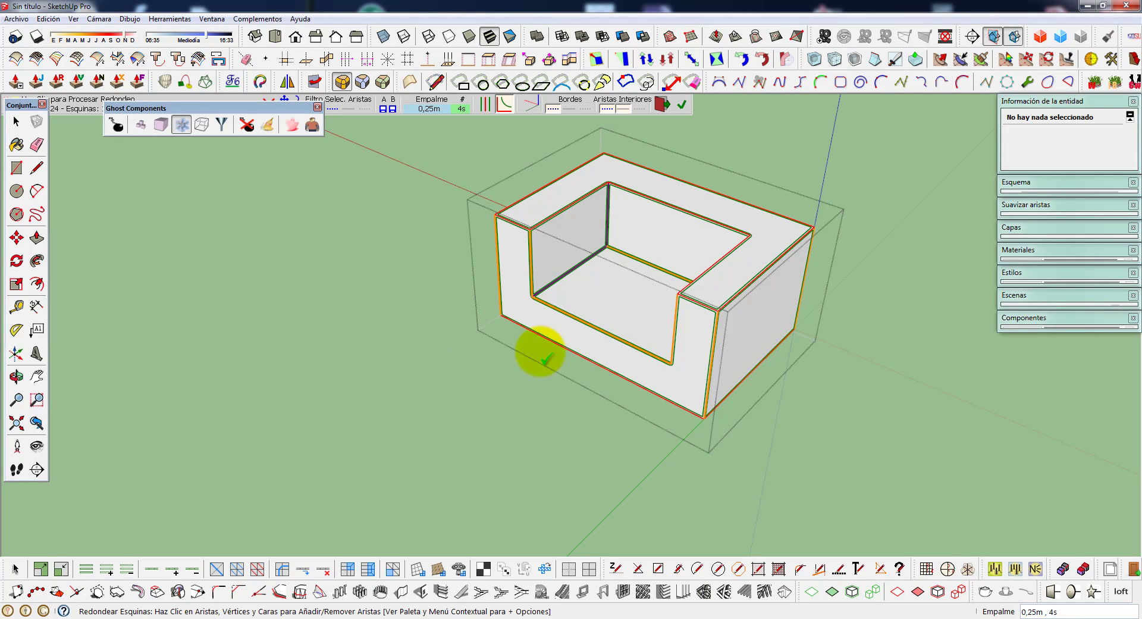
{"action": "left_click", "coordinate": [681, 104]}
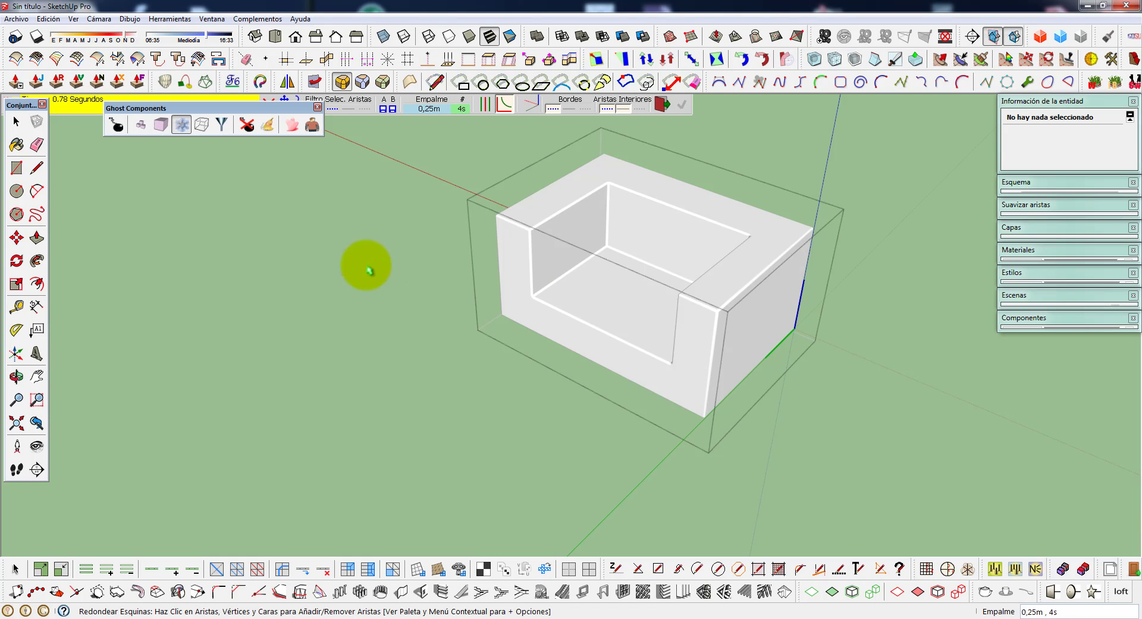
- Finish the corner rounding, leave the group, and view the block from higher up
{"action": "left_click", "coordinate": [657, 107]}
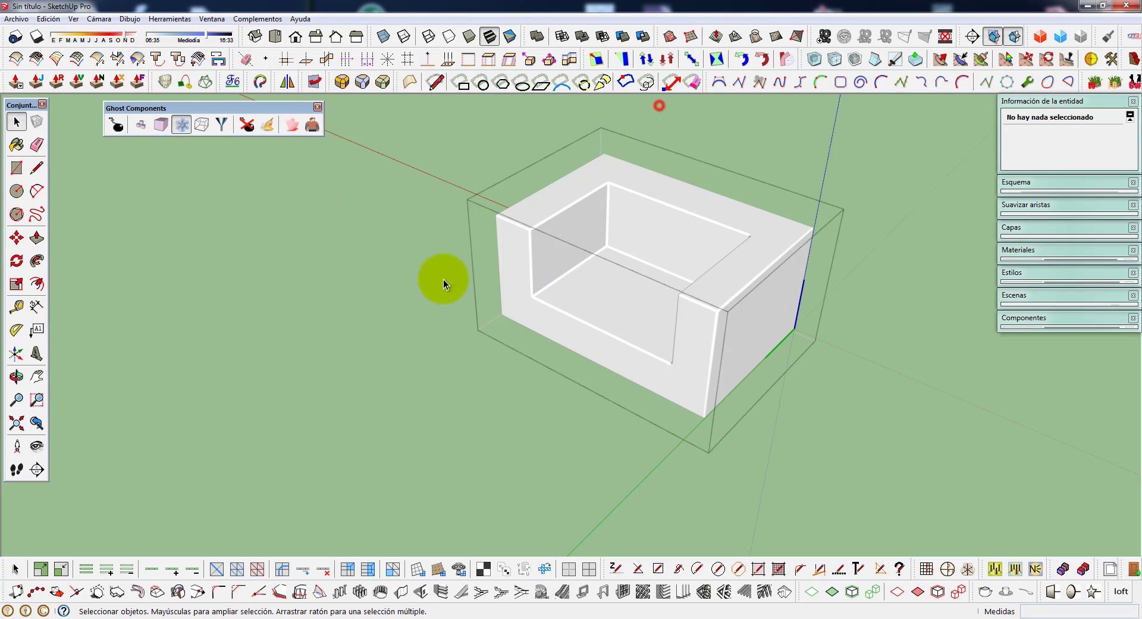
{"action": "left_click", "coordinate": [405, 354]}
{"action": "middle_click_drag", "start_coordinate": [408, 370], "coordinate": [597, 424]}
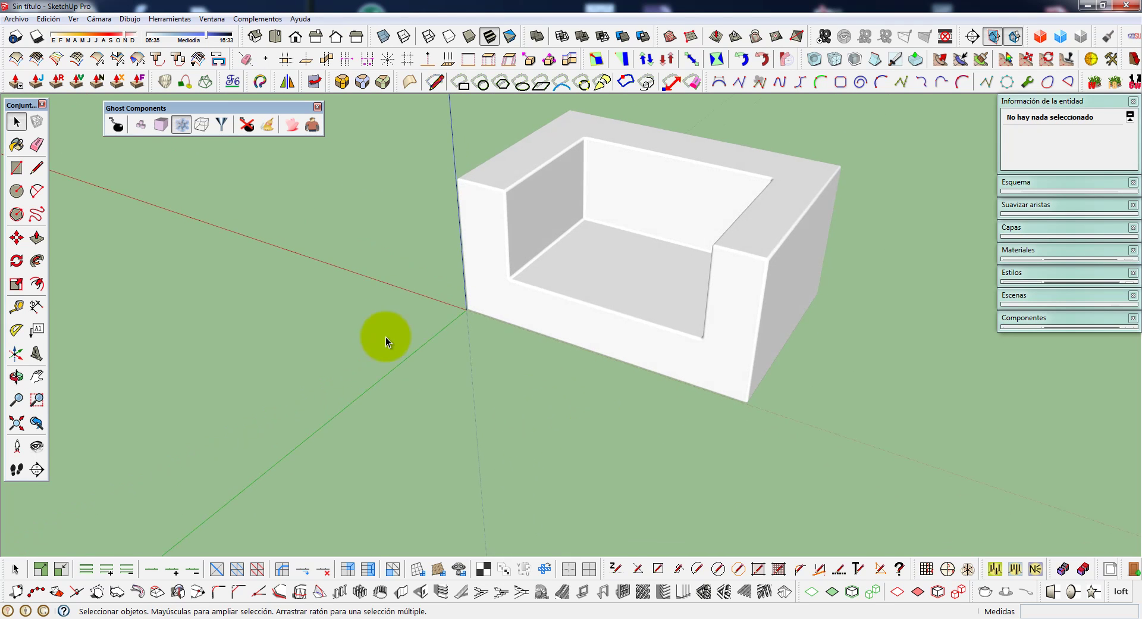
{"action": "scroll", "coordinate": [541, 301], "scroll_direction": "down", "scroll_amount": 2}
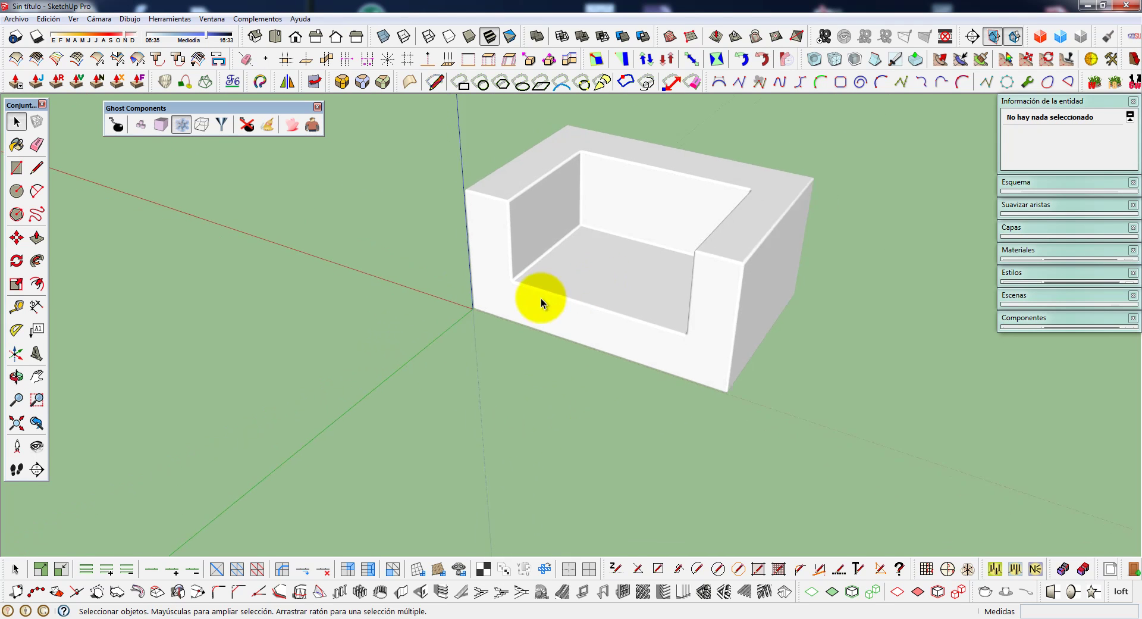
{"action": "middle_click_drag", "start_coordinate": [541, 301], "coordinate": [504, 351]}
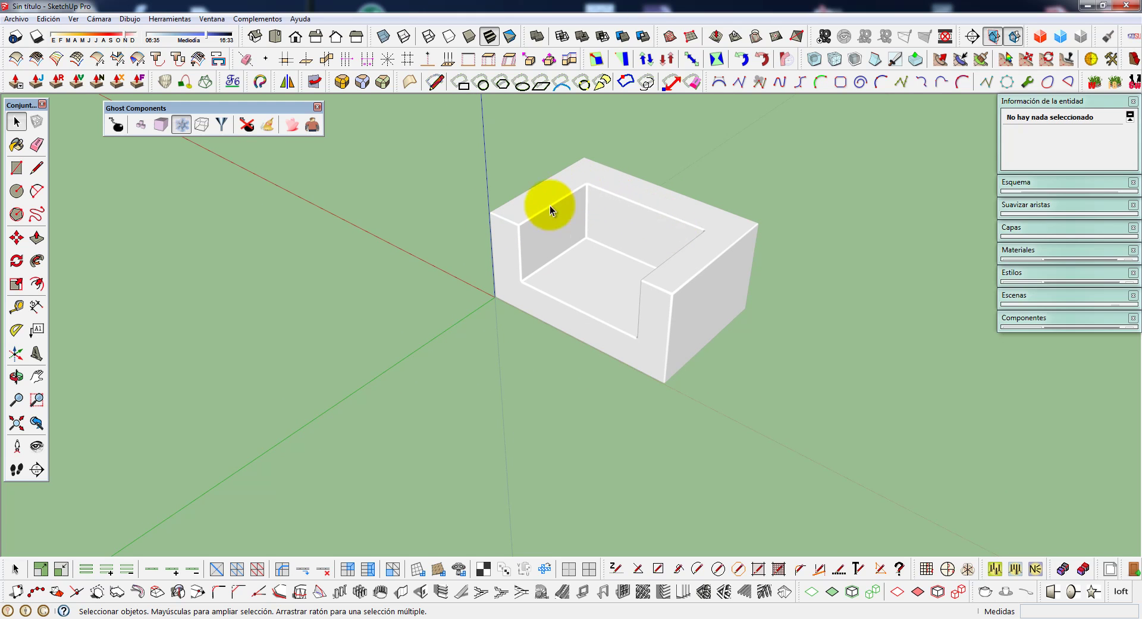
- Swap the armchair for its Ghost Components proxy, then back to the real model
{"action": "left_click", "coordinate": [291, 125]}
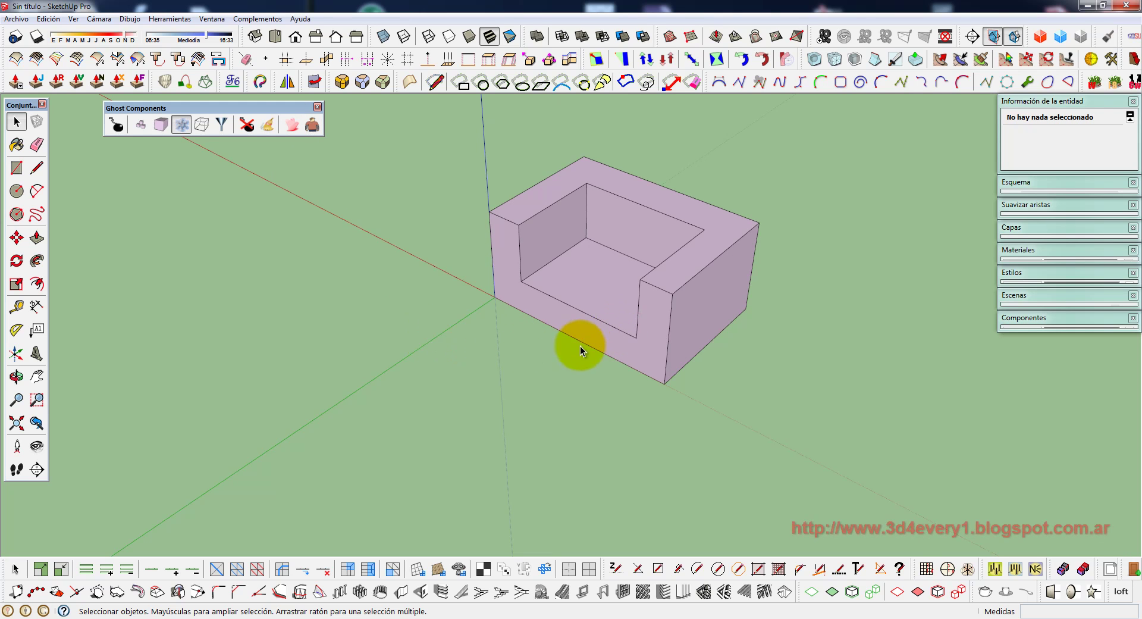
{"action": "mouse_move", "coordinate": [576, 328]}
{"action": "middle_mouse_down"}
{"action": "mouse_move", "coordinate": [668, 337]}
{"action": "mouse_move", "coordinate": [627, 331]}
{"action": "middle_mouse_up"}
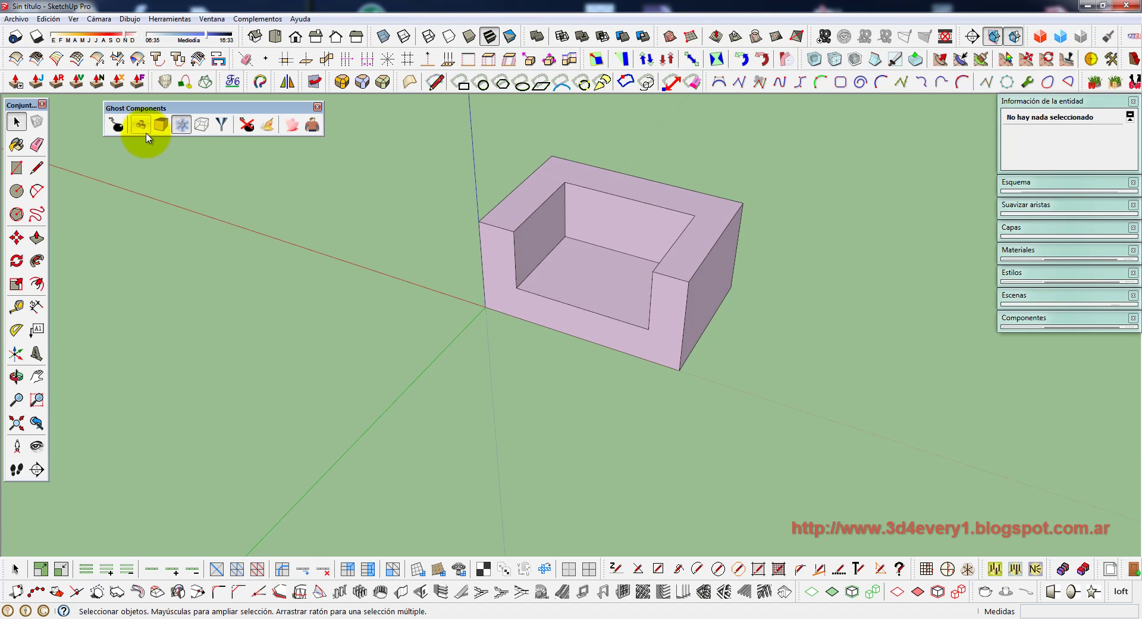
{"action": "left_click", "coordinate": [312, 125]}
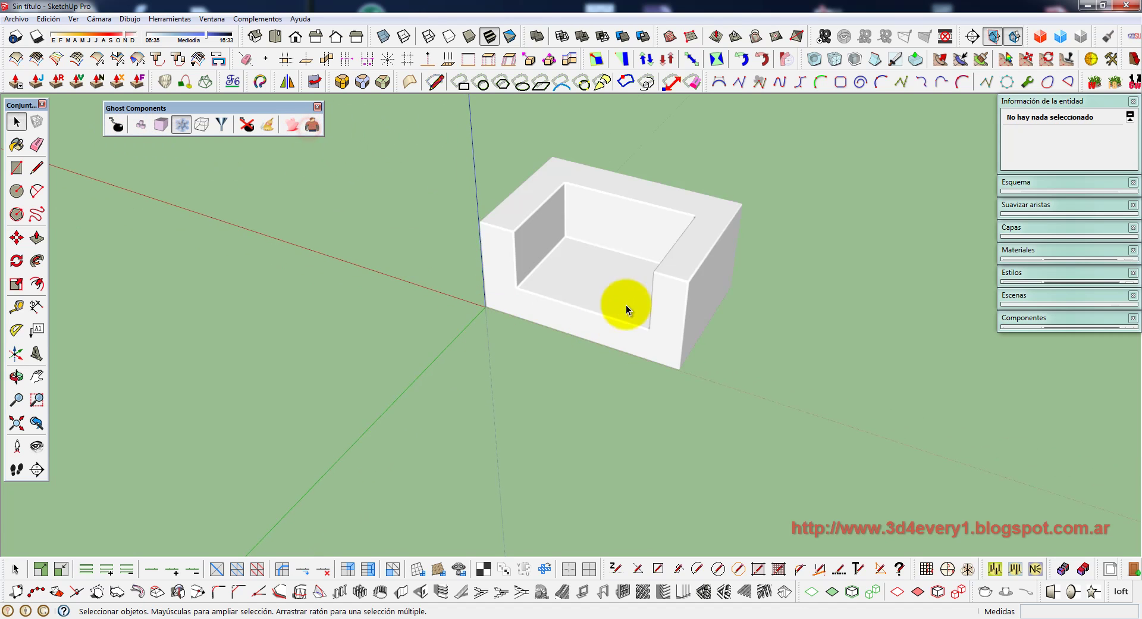
{"action": "scroll", "coordinate": [702, 250], "scroll_direction": "up", "scroll_amount": 2}
- Open the armchair component, bring up the style's Aristas edge settings, and close the component
{"action": "left_click", "coordinate": [702, 248]}
{"action": "scroll", "coordinate": [701, 248], "scroll_direction": "up", "scroll_amount": 2}
{"action": "double_click", "coordinate": [701, 250]}
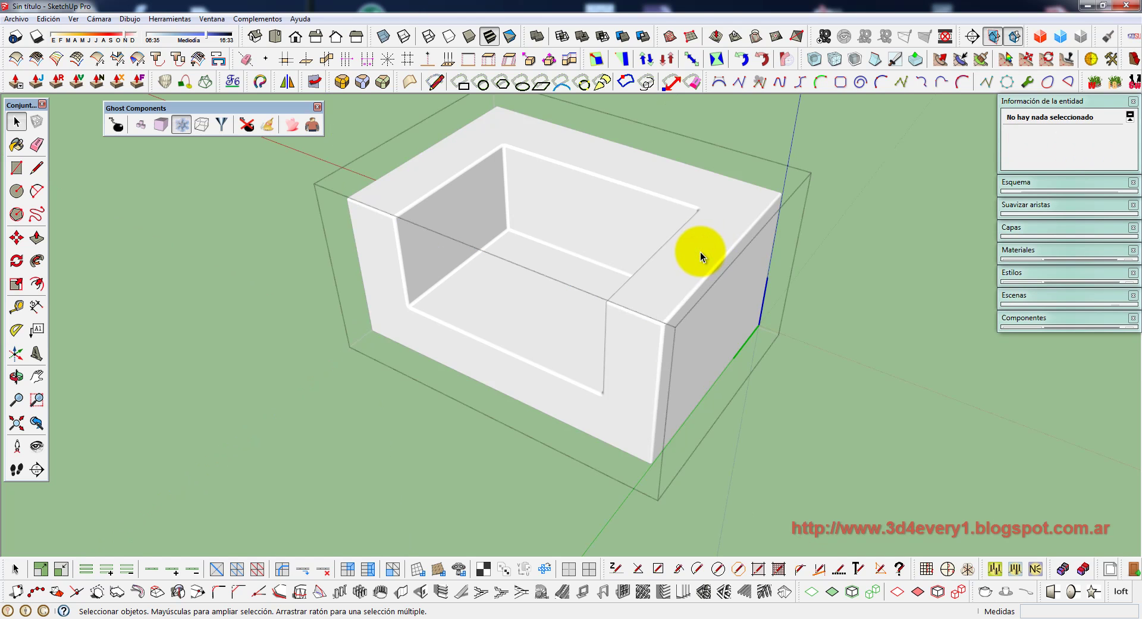
{"action": "left_click", "coordinate": [1031, 277]}
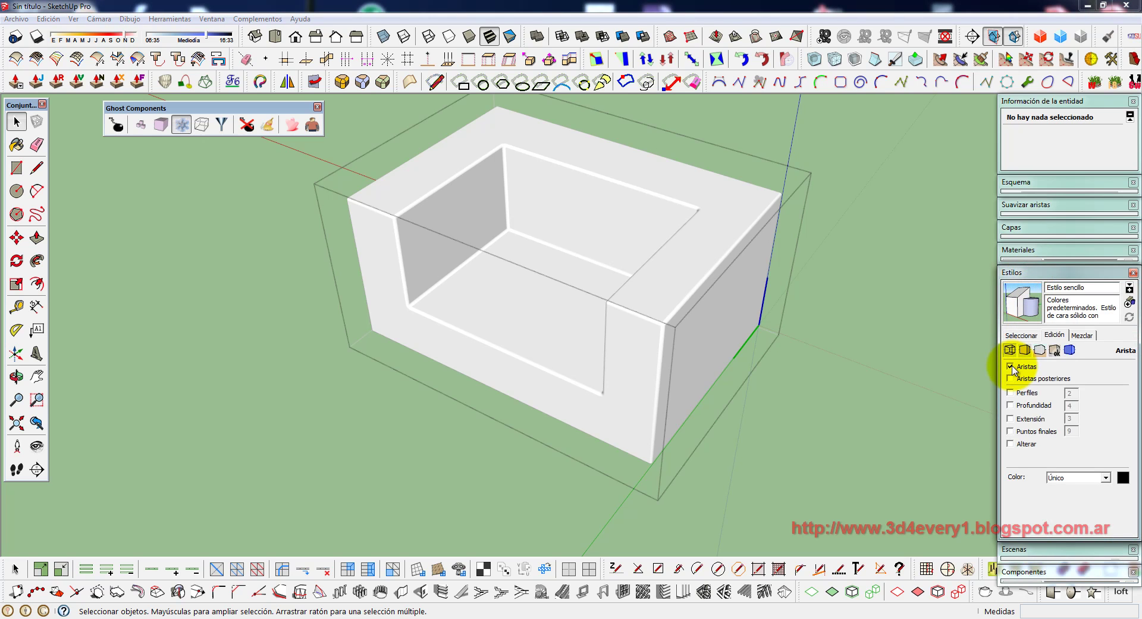
{"action": "left_click", "coordinate": [937, 359]}
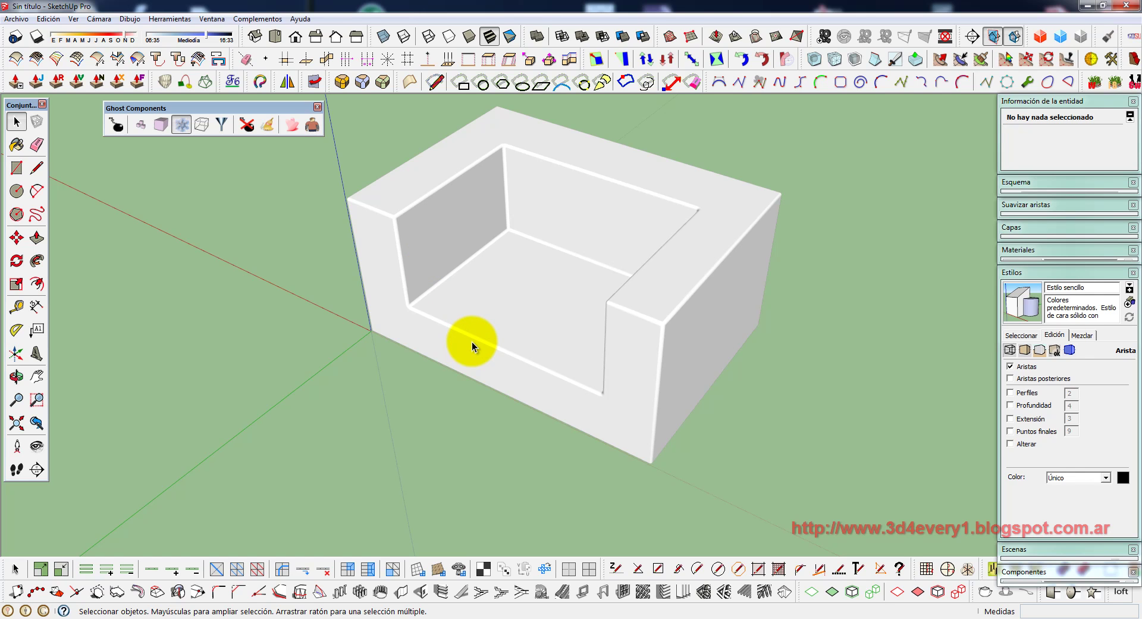
- Draw rectangles along the tops of the left arm, the back and the right arm
{"action": "key", "text": "r"}
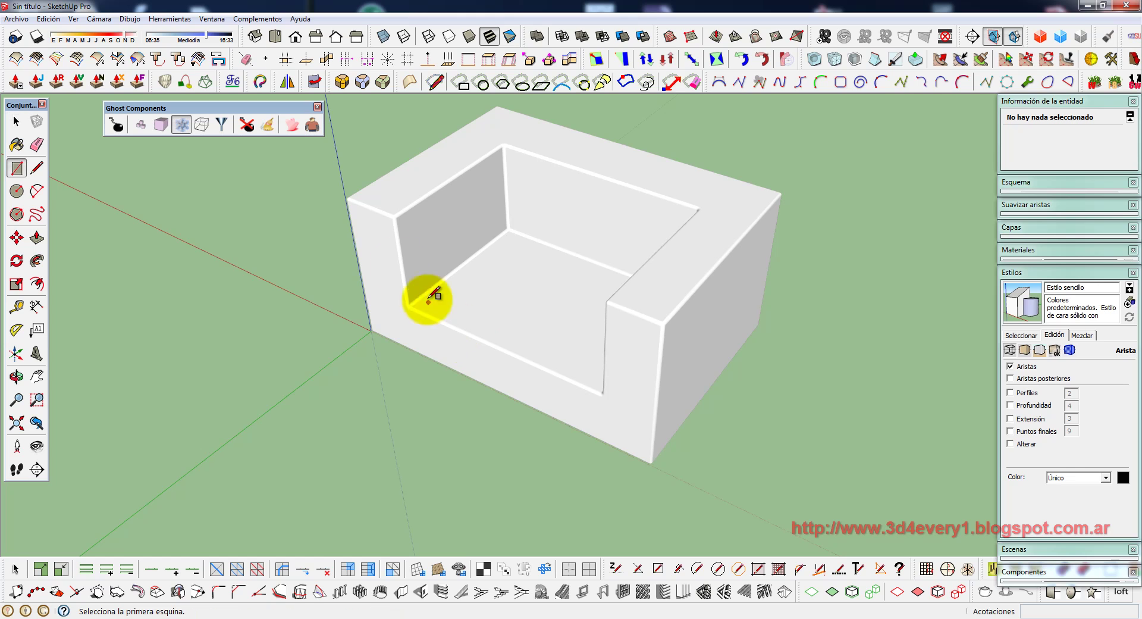
{"action": "left_click", "coordinate": [366, 194]}
{"action": "left_click", "coordinate": [485, 143]}
{"action": "left_click", "coordinate": [505, 116]}
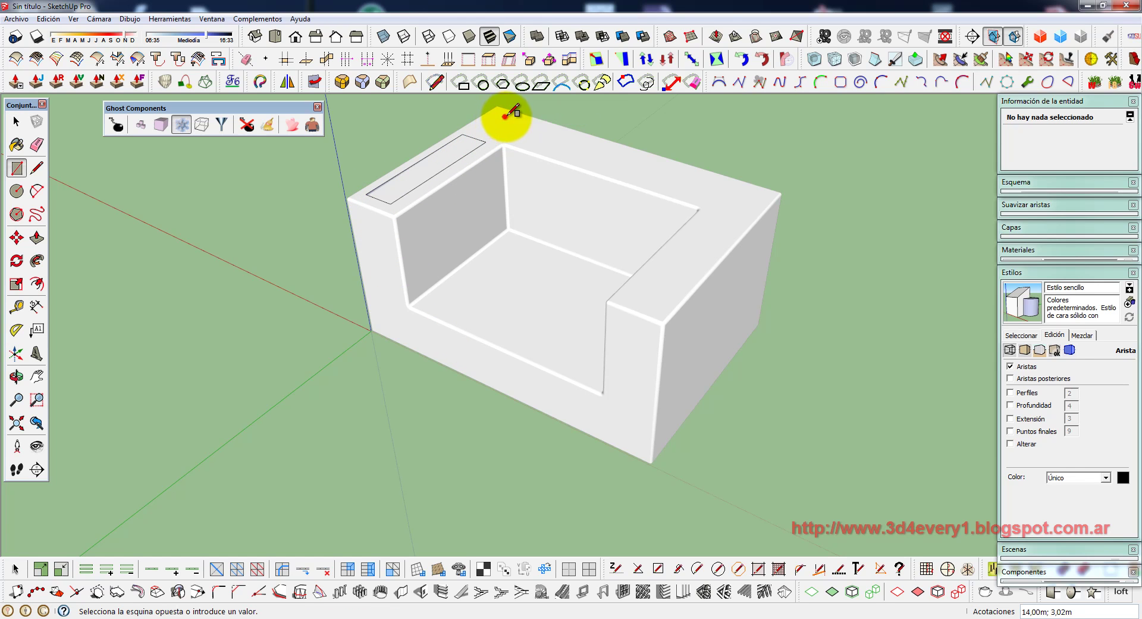
{"action": "left_click", "coordinate": [756, 196]}
{"action": "left_click", "coordinate": [714, 217]}
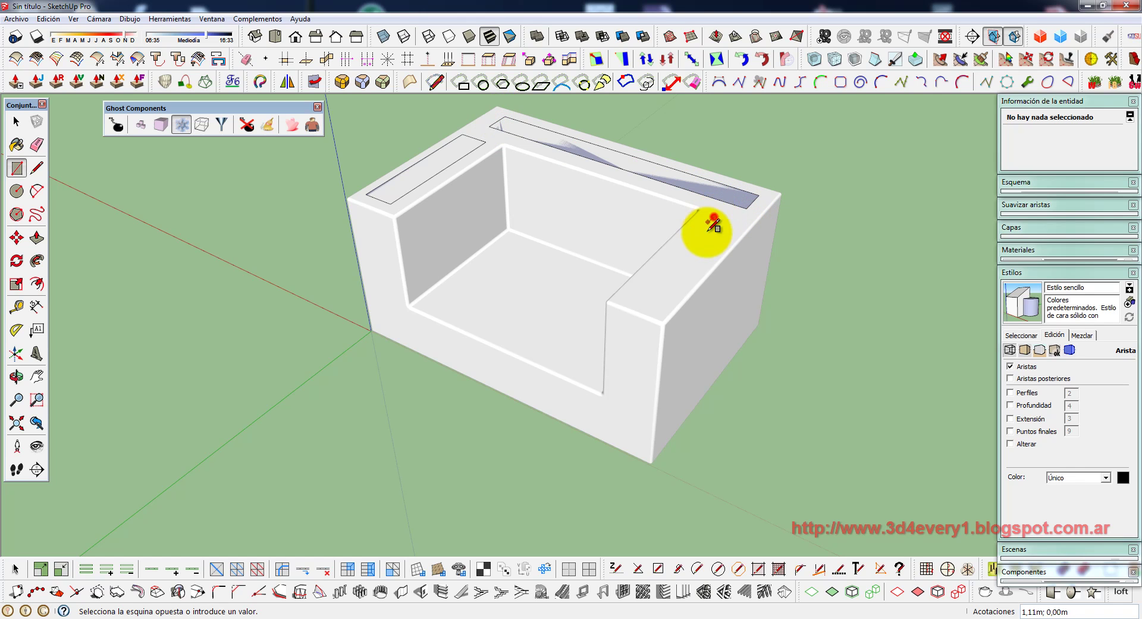
{"action": "left_click", "coordinate": [657, 307]}
- Push/pull the three rectangles up into thin slabs of matching height
{"action": "key", "text": "p"}
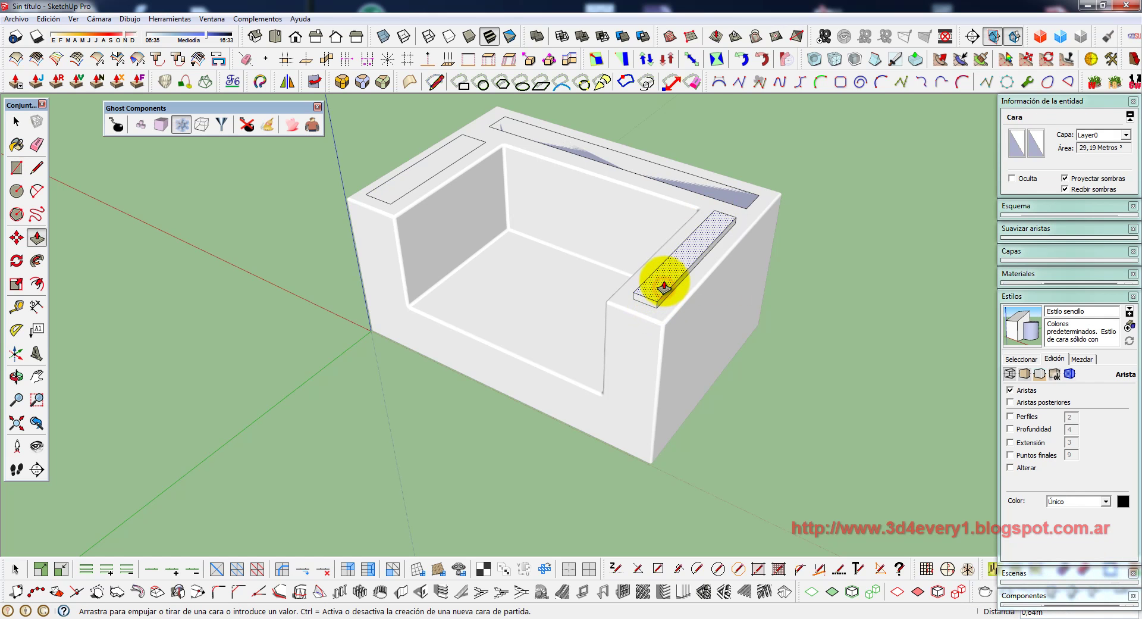
{"action": "left_click", "coordinate": [664, 289]}
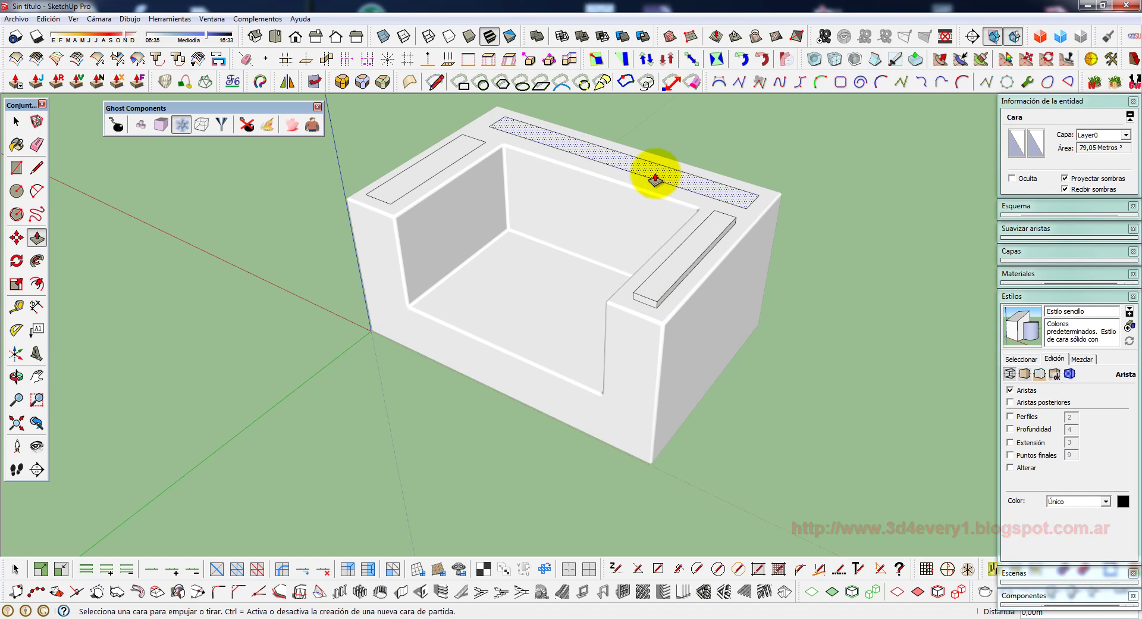
{"action": "left_click", "coordinate": [446, 160]}
{"action": "left_click", "coordinate": [445, 152]}
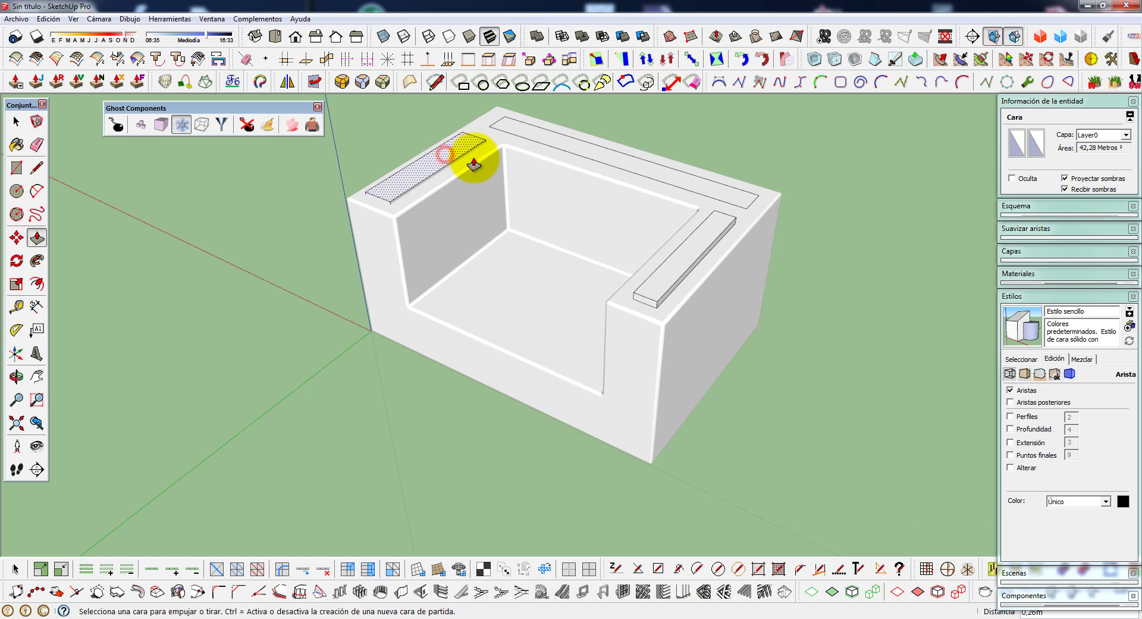
{"action": "left_click", "coordinate": [655, 305]}
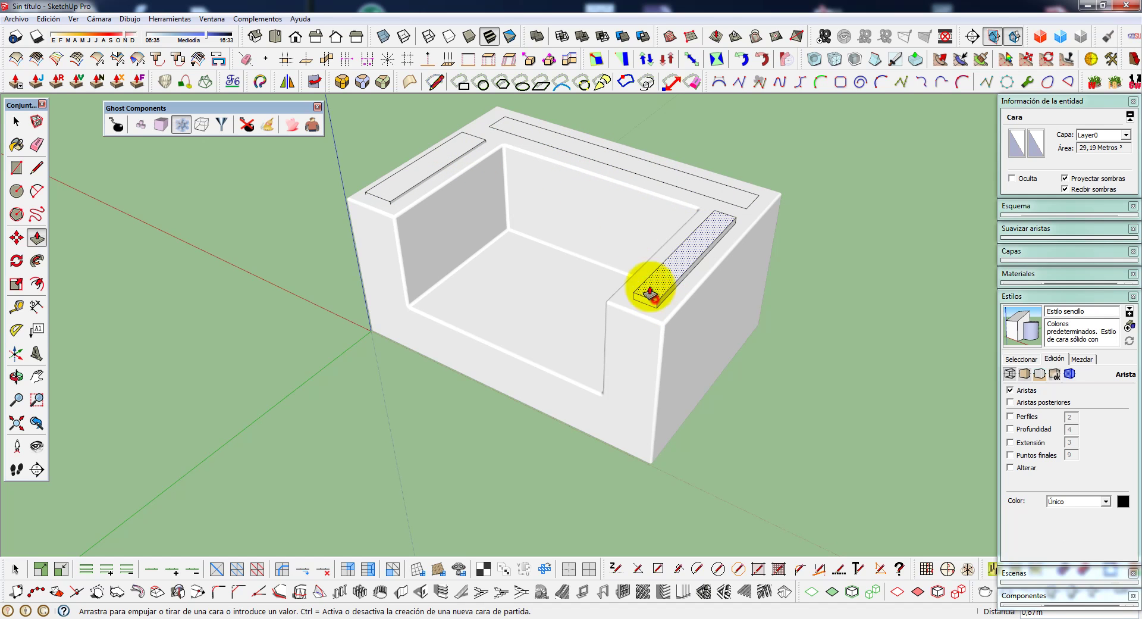
{"action": "left_click", "coordinate": [616, 268]}
{"action": "left_click", "coordinate": [405, 189]}
{"action": "left_click", "coordinate": [645, 296]}
{"action": "left_click", "coordinate": [685, 188]}
{"action": "left_click", "coordinate": [722, 216]}
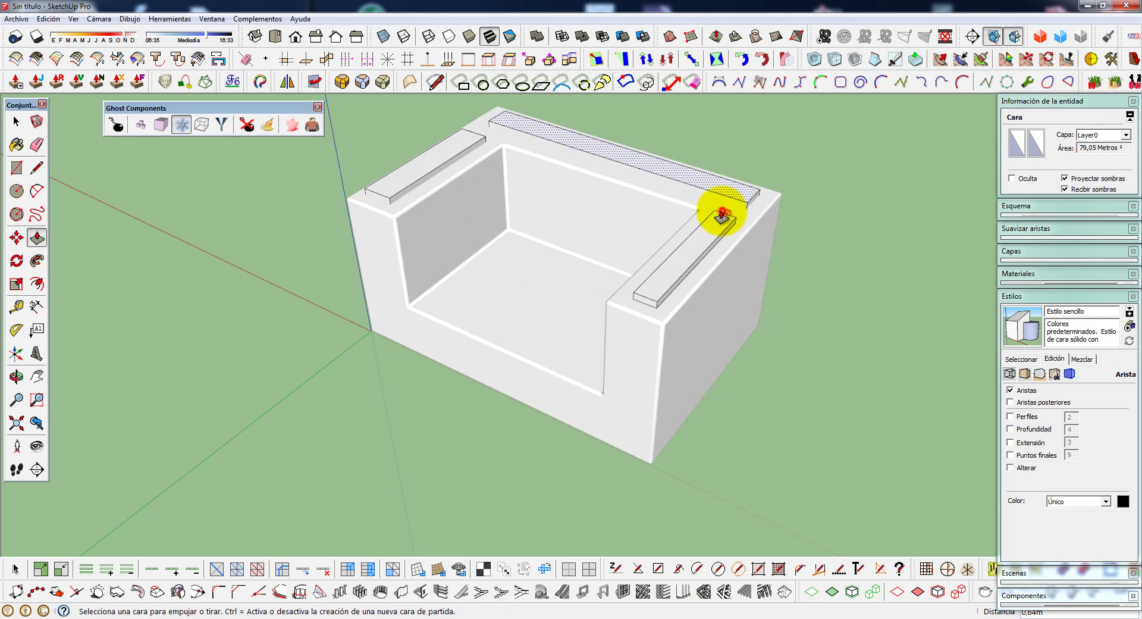
{"action": "key", "text": "space"}
- Re-angle the view, then open and close the armchair component
{"action": "left_click", "coordinate": [793, 150]}
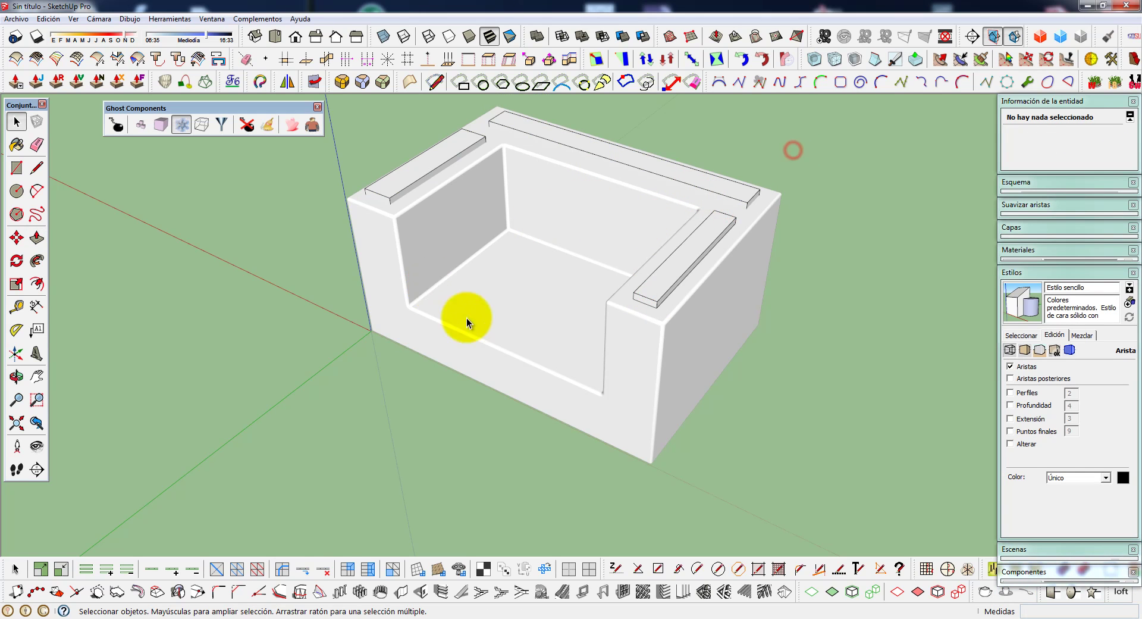
{"action": "middle_click_drag", "start_coordinate": [466, 318], "coordinate": [386, 406]}
{"action": "left_click", "coordinate": [387, 406]}
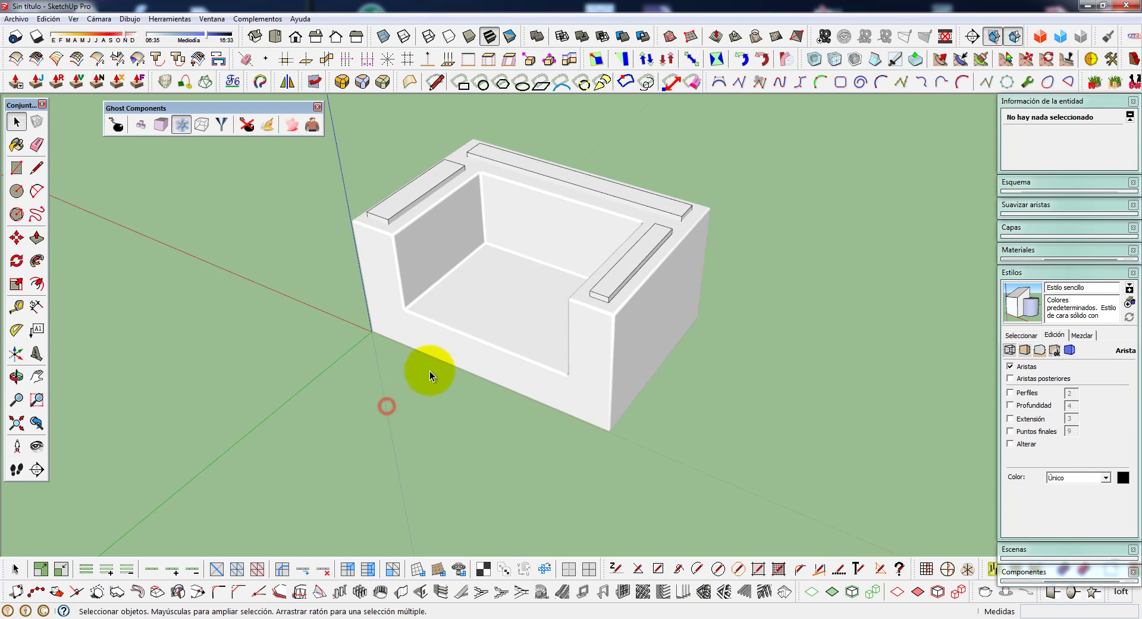
{"action": "left_click", "coordinate": [477, 295]}
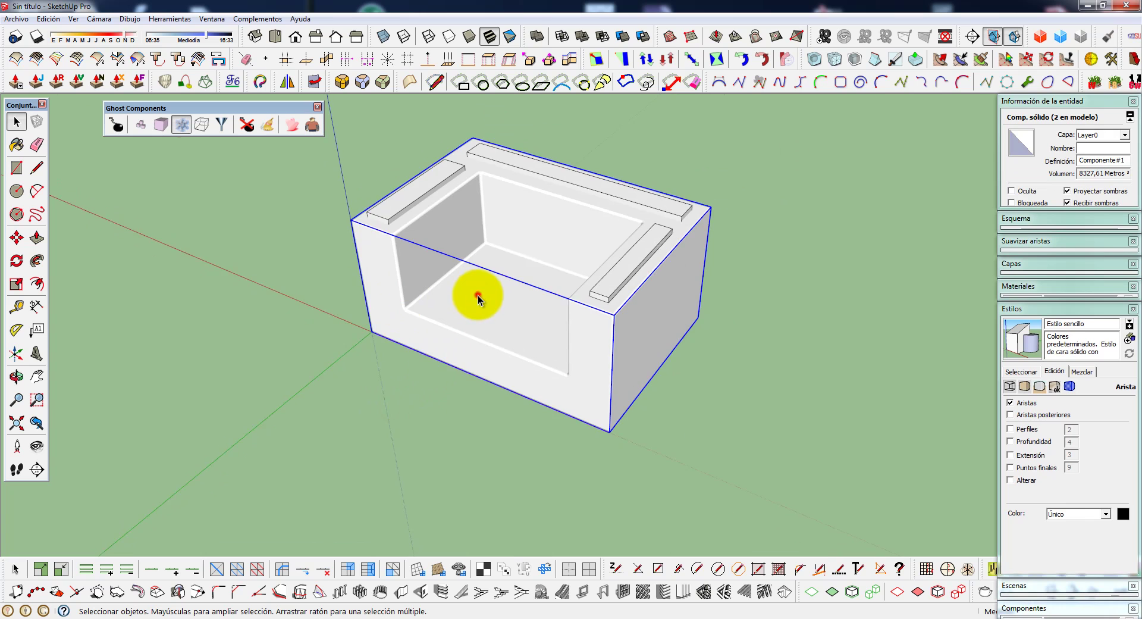
{"action": "double_click", "coordinate": [477, 295]}
{"action": "left_click", "coordinate": [412, 409]}
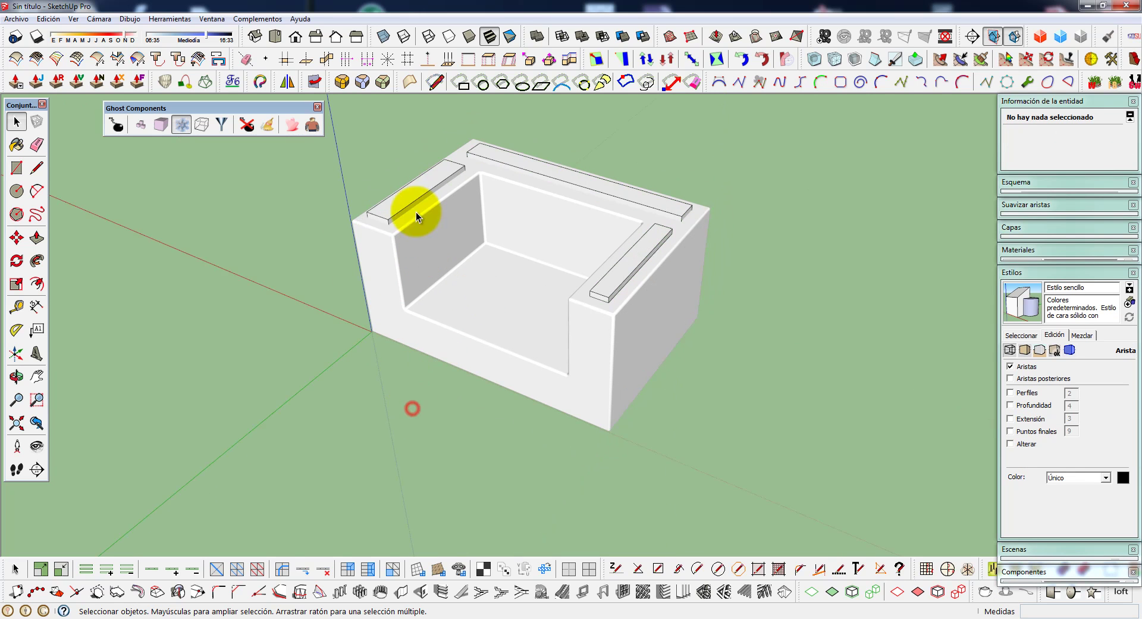
- Delete the three raised strips on the left armrest, back and right armrest
{"action": "triple_click", "coordinate": [408, 191]}
{"action": "triple_click", "coordinate": [544, 166], "text": "ctrl"}
{"action": "triple_click", "coordinate": [641, 255], "text": "ctrl"}
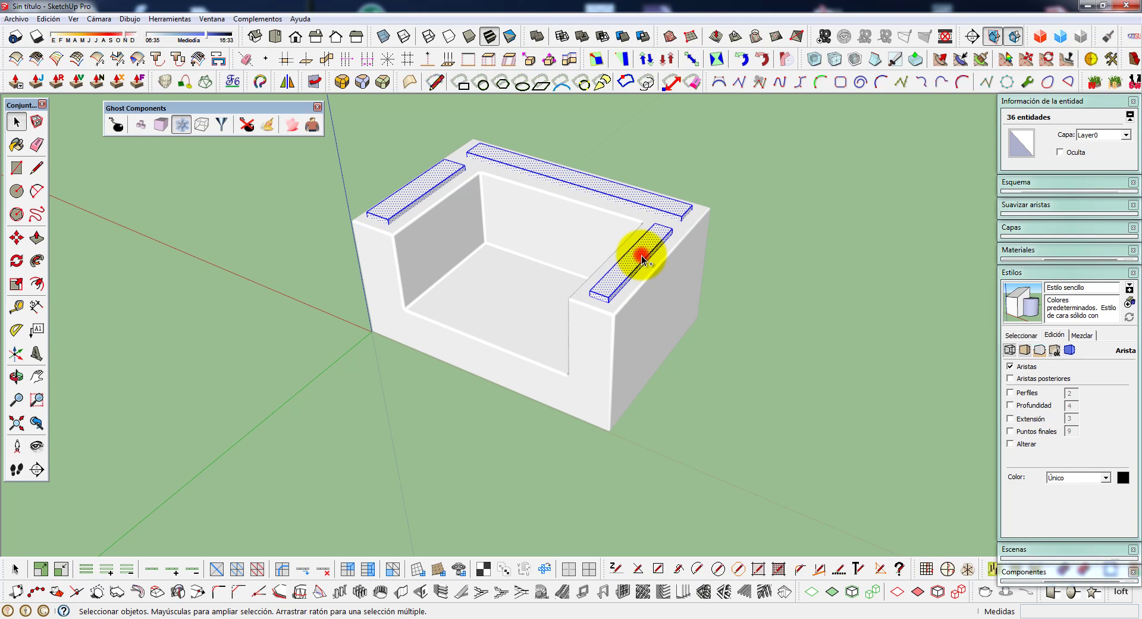
{"action": "key", "text": "Delete"}
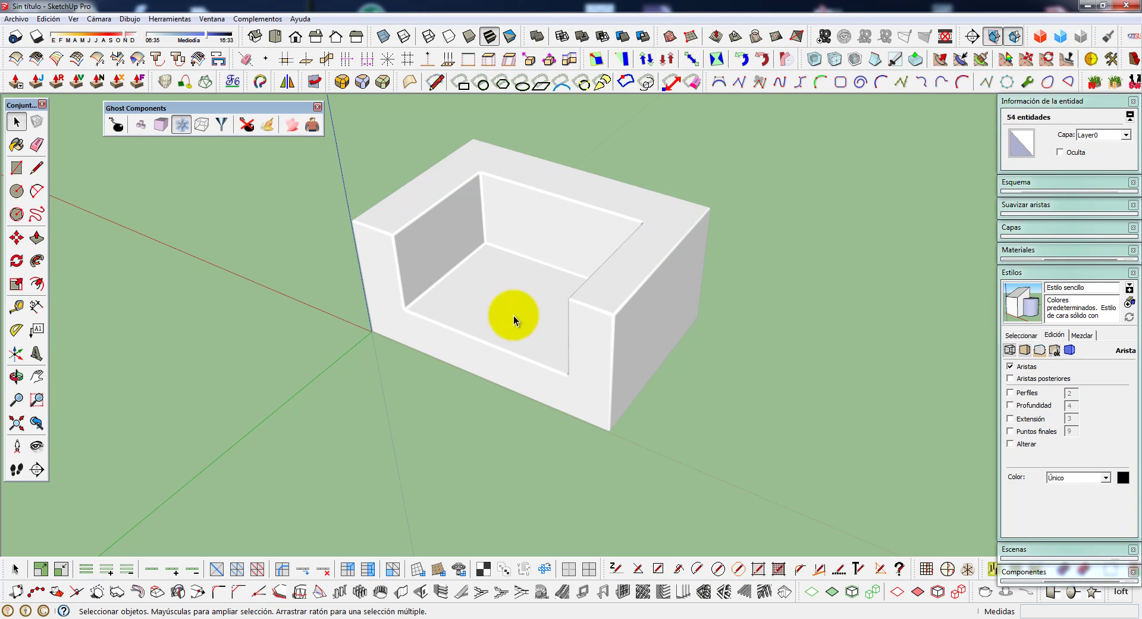
- Restore the three deleted top strips inside the armchair group
{"action": "double_click", "coordinate": [506, 305]}
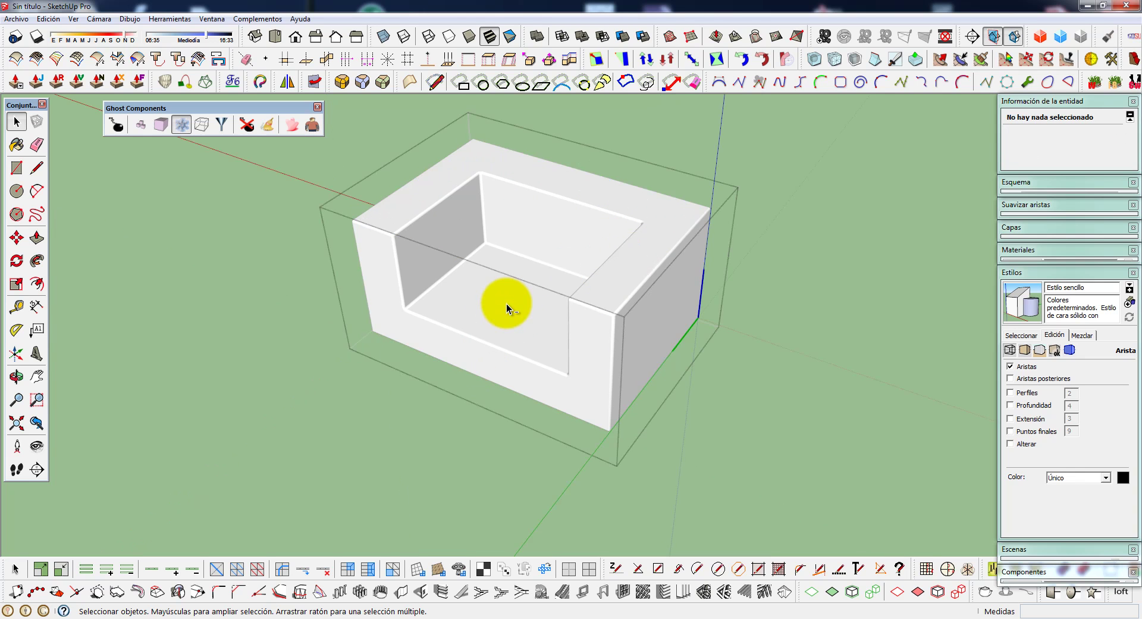
{"action": "key", "text": "ctrl+shift+v"}
{"action": "left_click", "coordinate": [405, 444]}
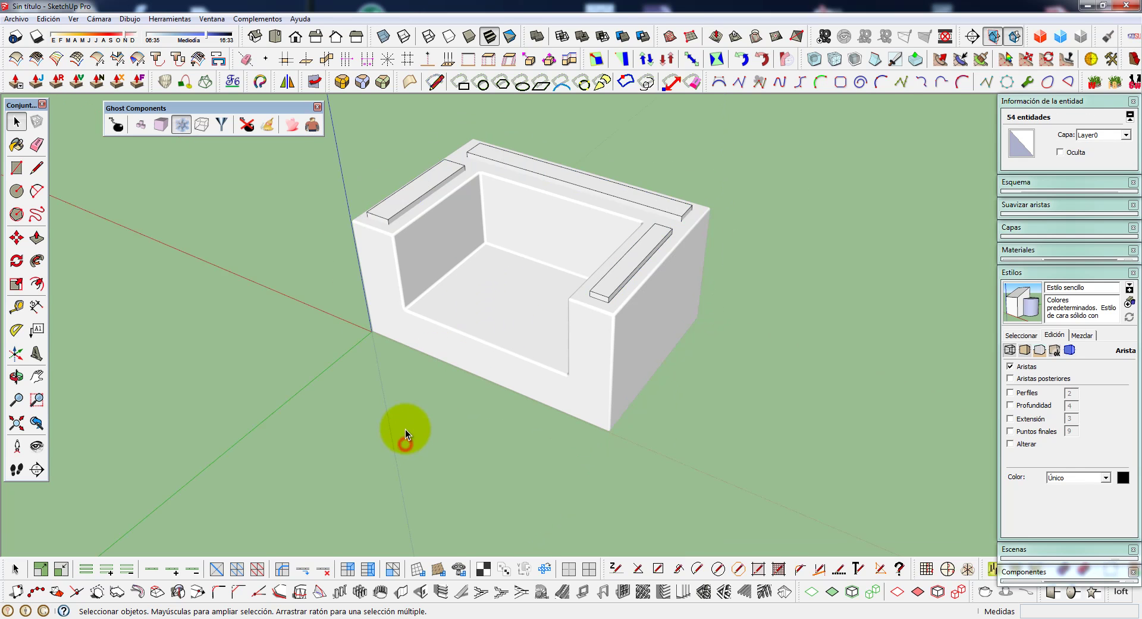
- Show the armchair as its ghost proxy, which lacks the strips
{"action": "middle_click_drag", "start_coordinate": [506, 353], "coordinate": [504, 315]}
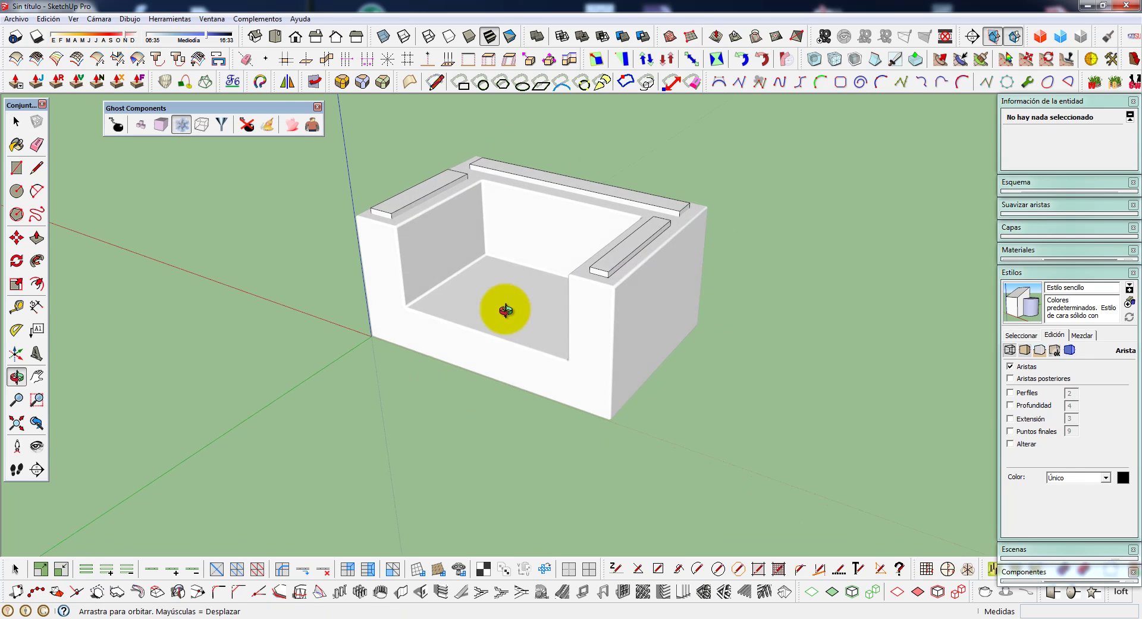
{"action": "scroll", "coordinate": [504, 315], "scroll_direction": "up", "scroll_amount": 2}
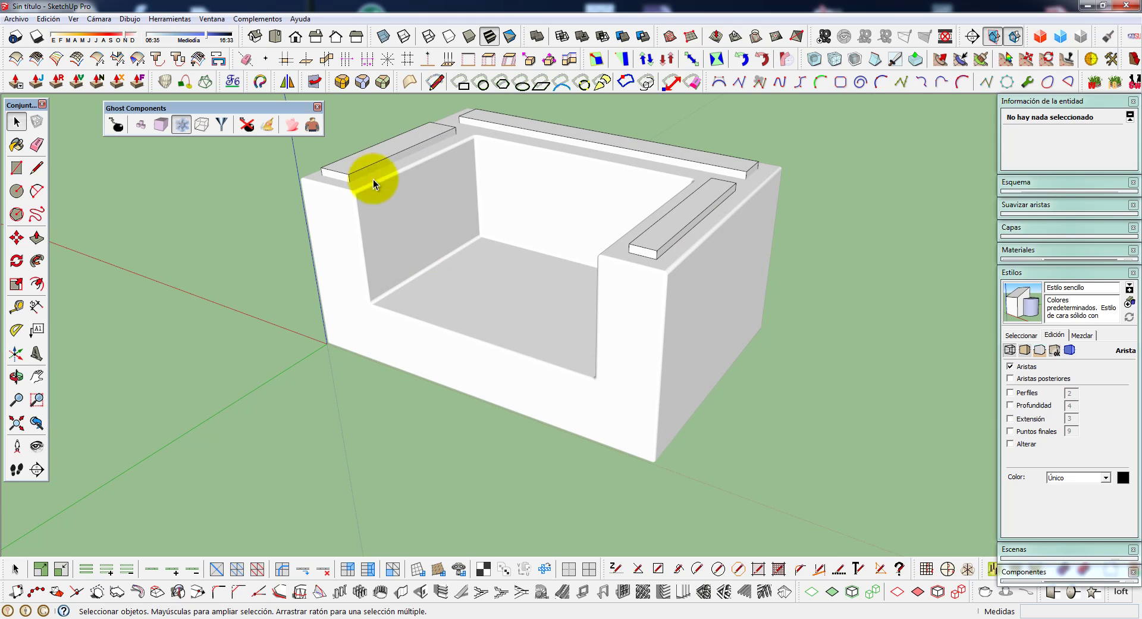
{"action": "left_click", "coordinate": [292, 124]}
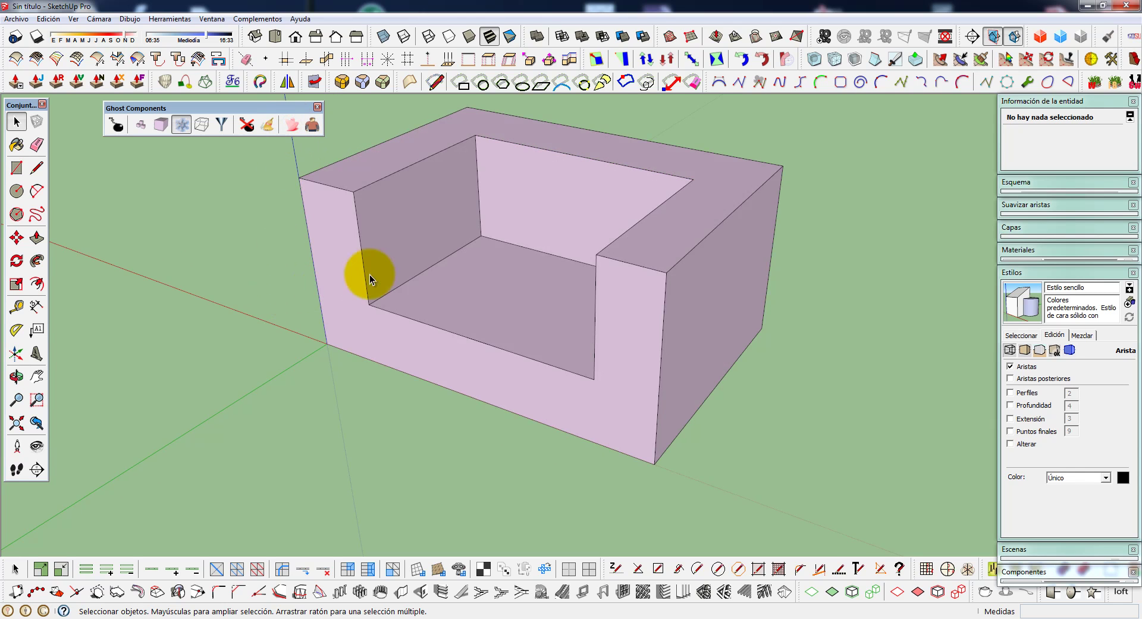
- Toggle to the real armchair and back to ghost, then regenerate the ghost from the current state
{"action": "left_click", "coordinate": [311, 125]}
{"action": "mouse_move", "coordinate": [503, 300]}
{"action": "middle_mouse_down"}
{"action": "mouse_move", "coordinate": [505, 324]}
{"action": "mouse_move", "coordinate": [537, 350]}
{"action": "mouse_move", "coordinate": [509, 349]}
{"action": "middle_mouse_up"}
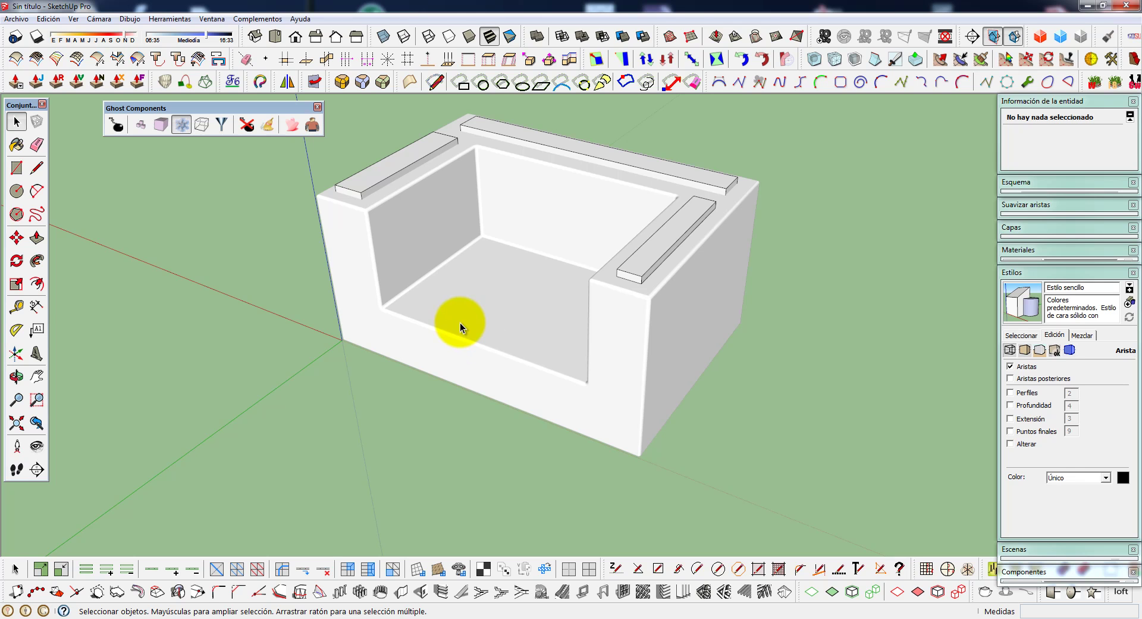
{"action": "middle_click_drag", "start_coordinate": [491, 312], "coordinate": [493, 301]}
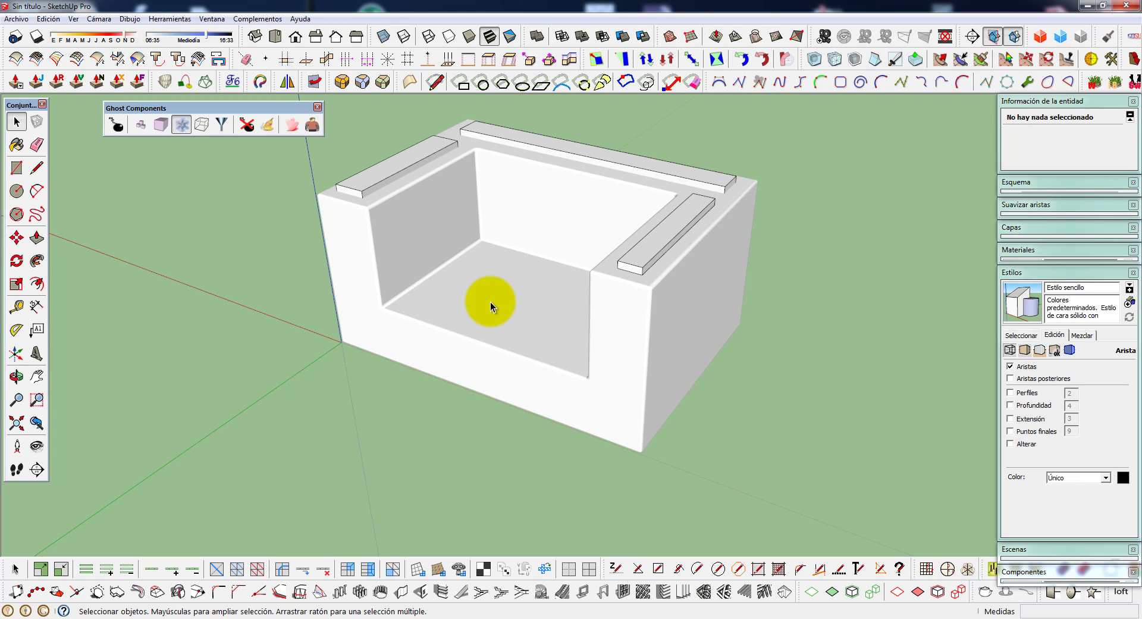
{"action": "left_click", "coordinate": [291, 125]}
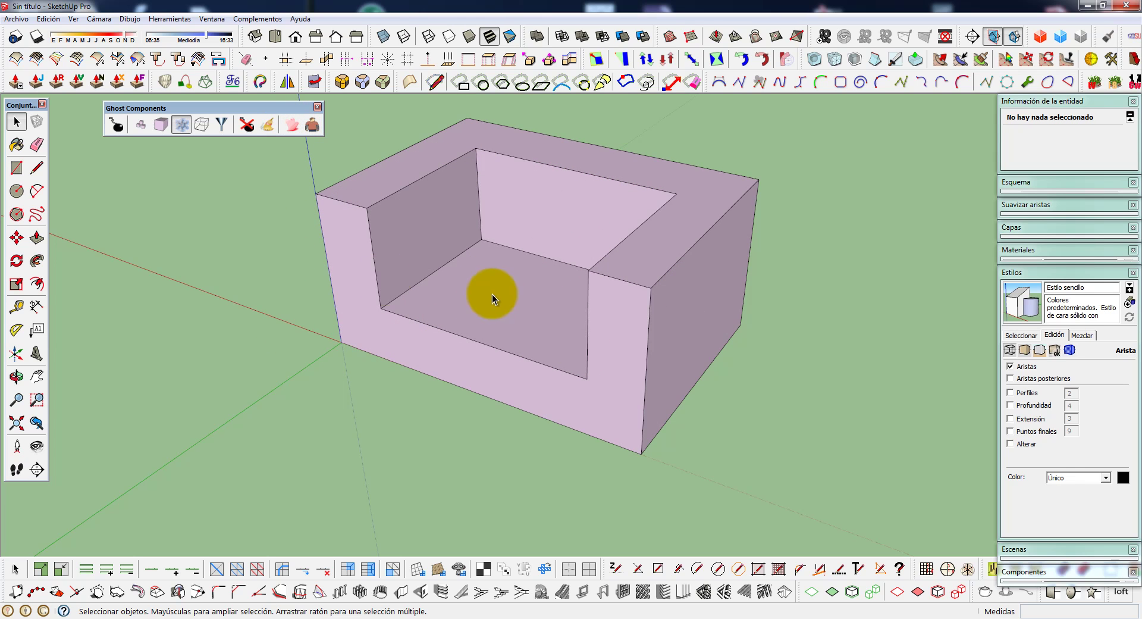
{"action": "left_click", "coordinate": [184, 125]}
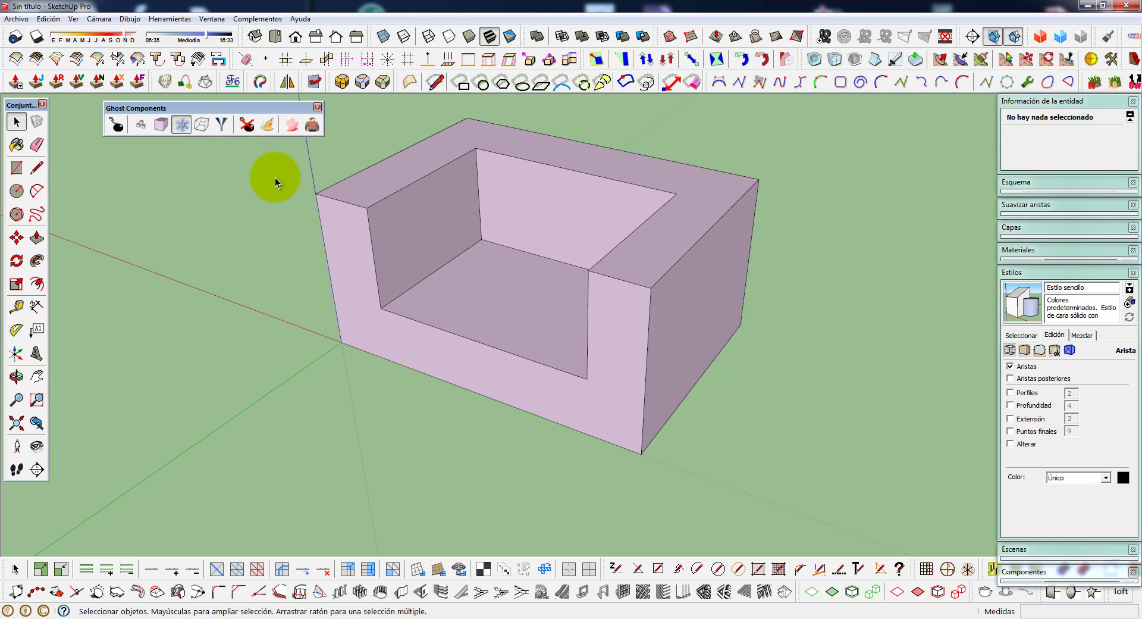
- Delete the ghosts of all components, confirming with Yes, and select the real armchair
{"action": "left_click", "coordinate": [247, 125]}
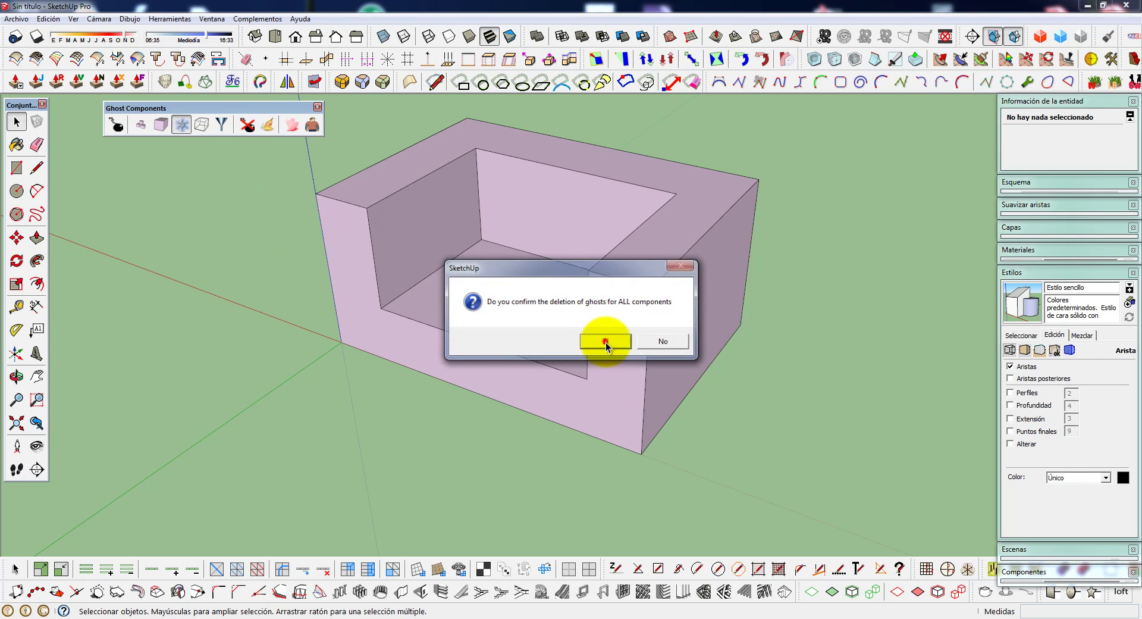
{"action": "left_click", "coordinate": [606, 342]}
{"action": "middle_click_drag", "start_coordinate": [566, 323], "coordinate": [609, 326]}
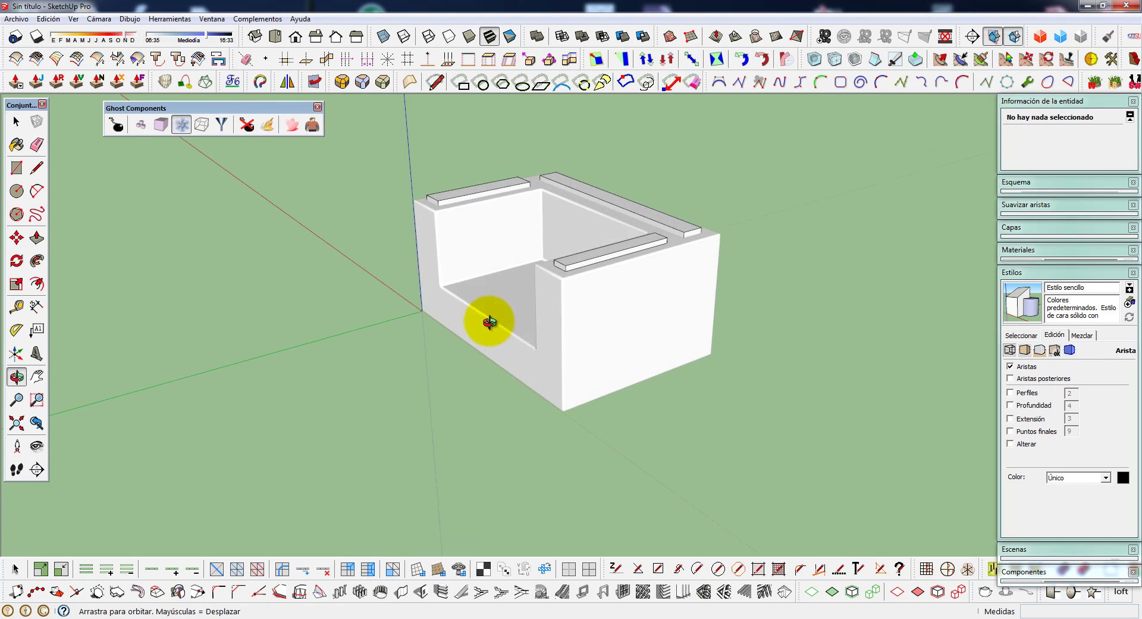
{"action": "left_click", "coordinate": [608, 326]}
{"action": "mouse_move", "coordinate": [695, 366]}
{"action": "middle_mouse_down"}
{"action": "mouse_move", "coordinate": [497, 348]}
{"action": "mouse_move", "coordinate": [658, 357]}
{"action": "middle_mouse_up"}
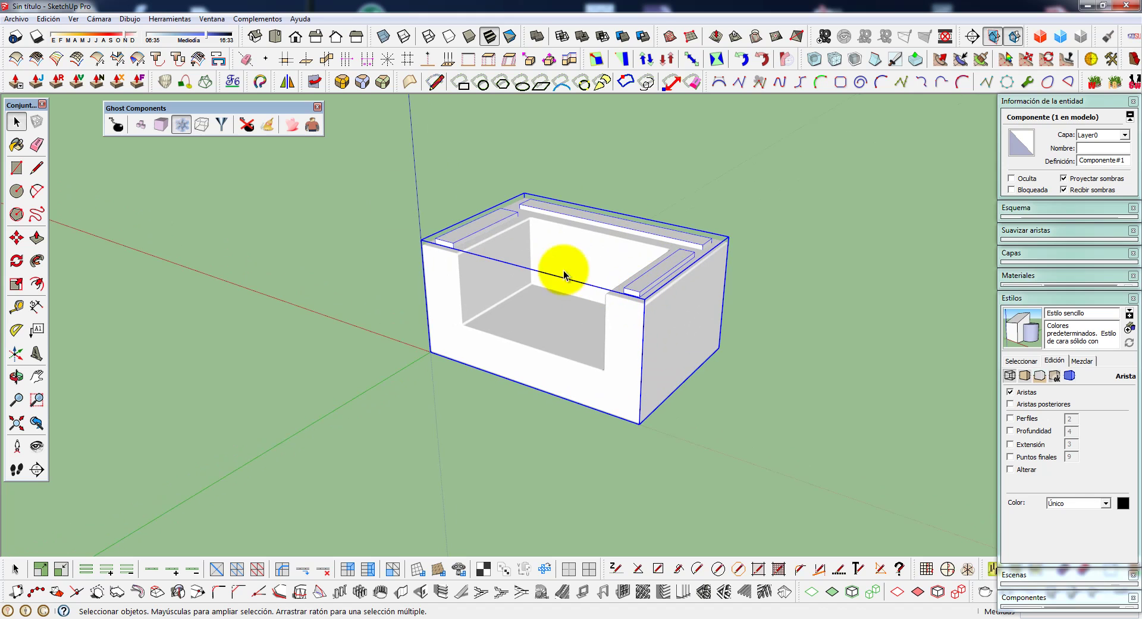
- Generate a box-shaped ghost for the armchair and display it from a lower frontal view
{"action": "left_click", "coordinate": [143, 125]}
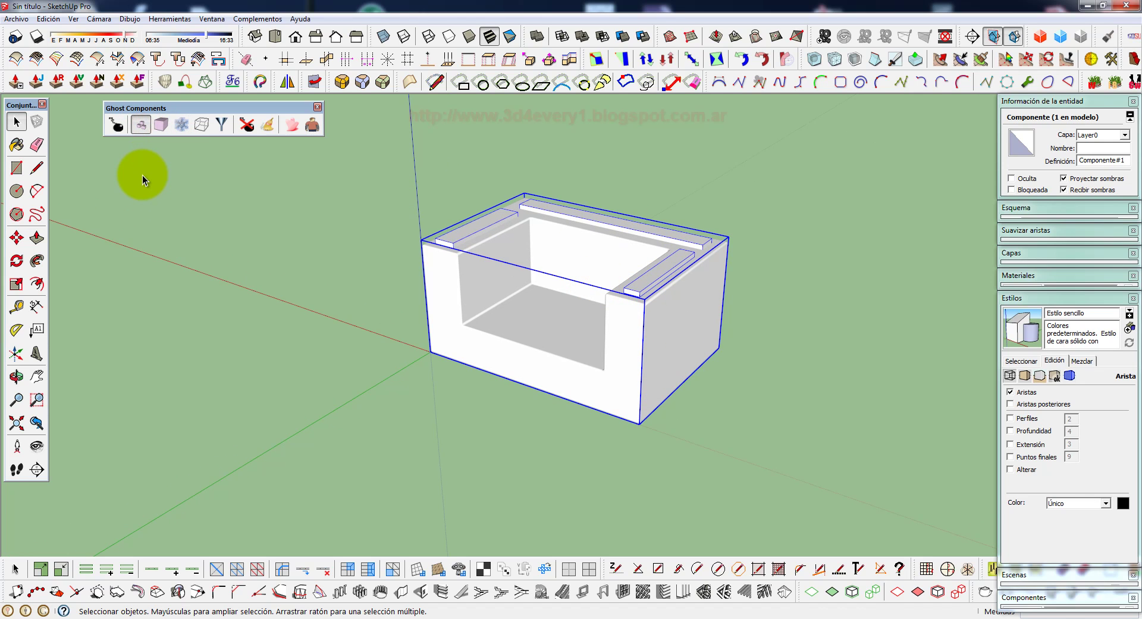
{"action": "left_click", "coordinate": [117, 124]}
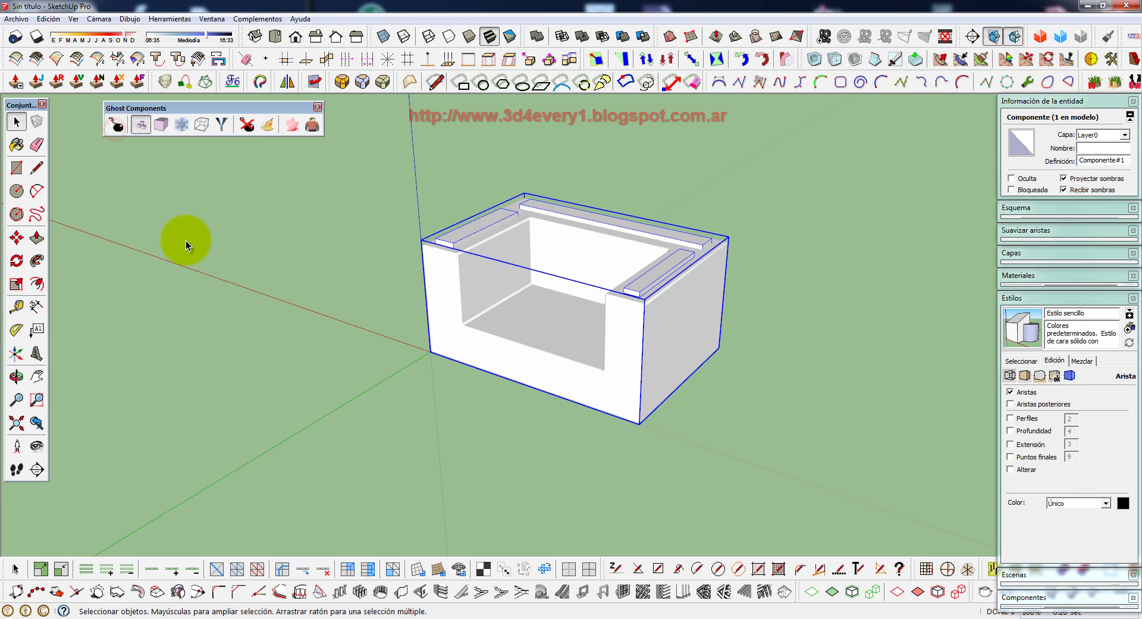
{"action": "left_click", "coordinate": [292, 124]}
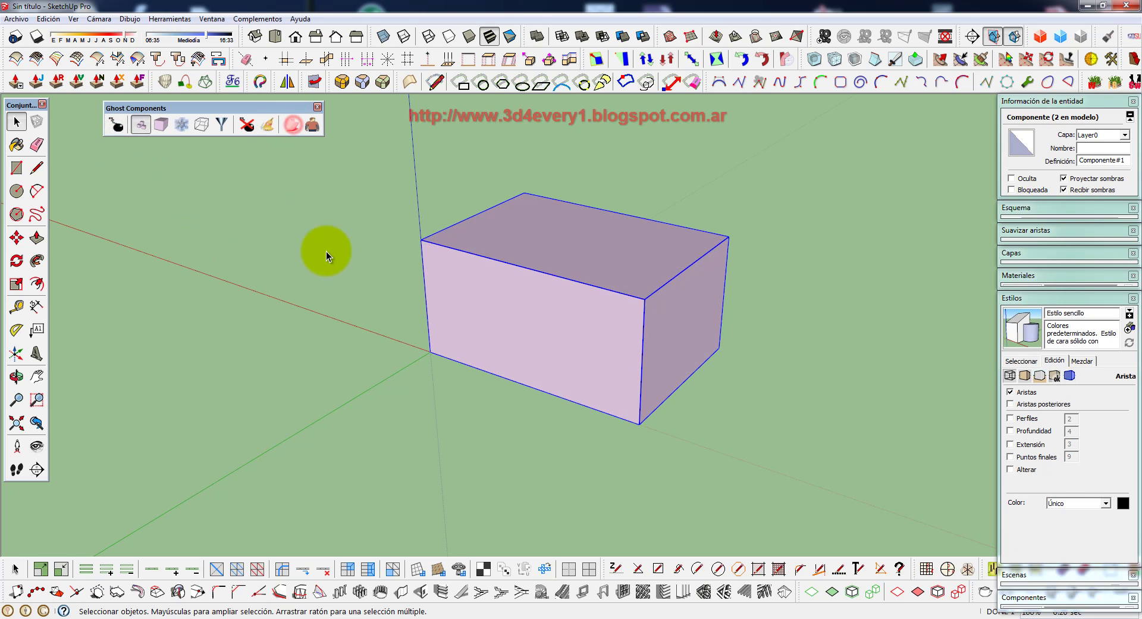
{"action": "mouse_move", "coordinate": [531, 316]}
{"action": "middle_mouse_down"}
{"action": "mouse_move", "coordinate": [565, 220]}
{"action": "mouse_move", "coordinate": [268, 238]}
{"action": "mouse_move", "coordinate": [538, 286]}
{"action": "mouse_move", "coordinate": [551, 358]}
{"action": "middle_mouse_up"}
{"action": "scroll", "coordinate": [491, 403], "scroll_direction": "up", "scroll_amount": 1}
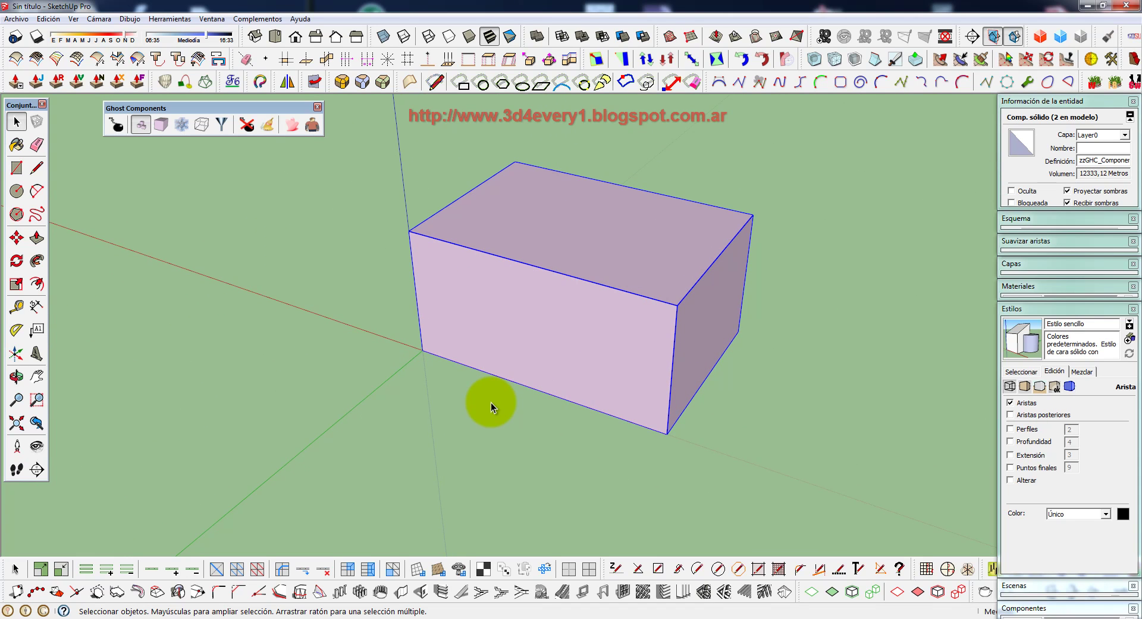
- Deselect the box ghost and return to the real armchair model
{"action": "left_click", "coordinate": [491, 403]}
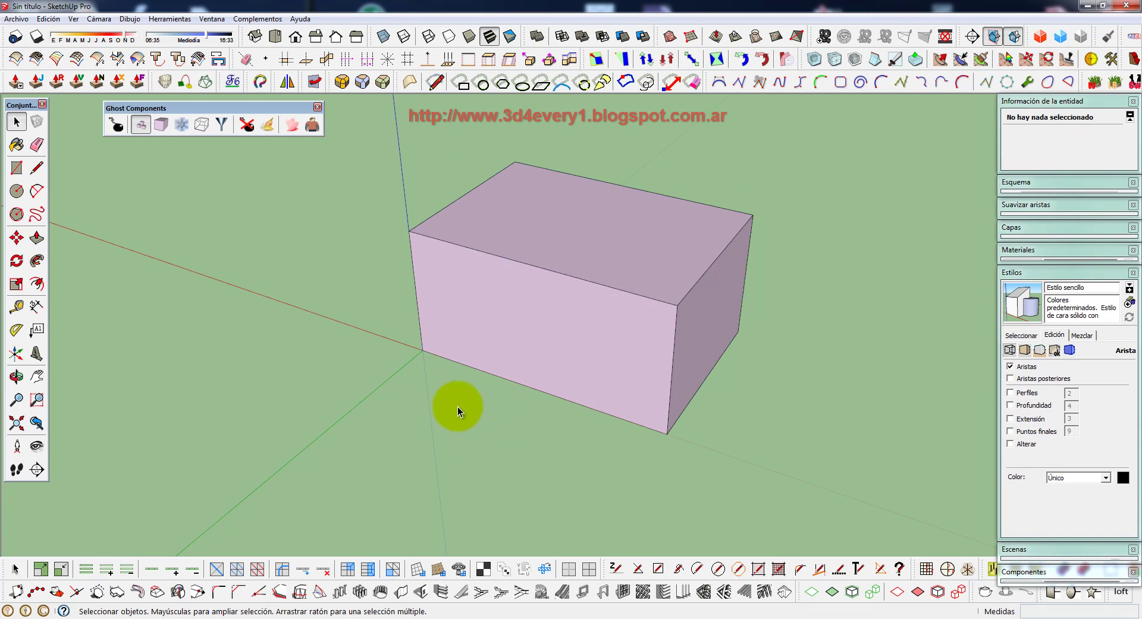
{"action": "left_click", "coordinate": [310, 133]}
{"action": "middle_click_drag", "start_coordinate": [428, 292], "coordinate": [417, 288]}
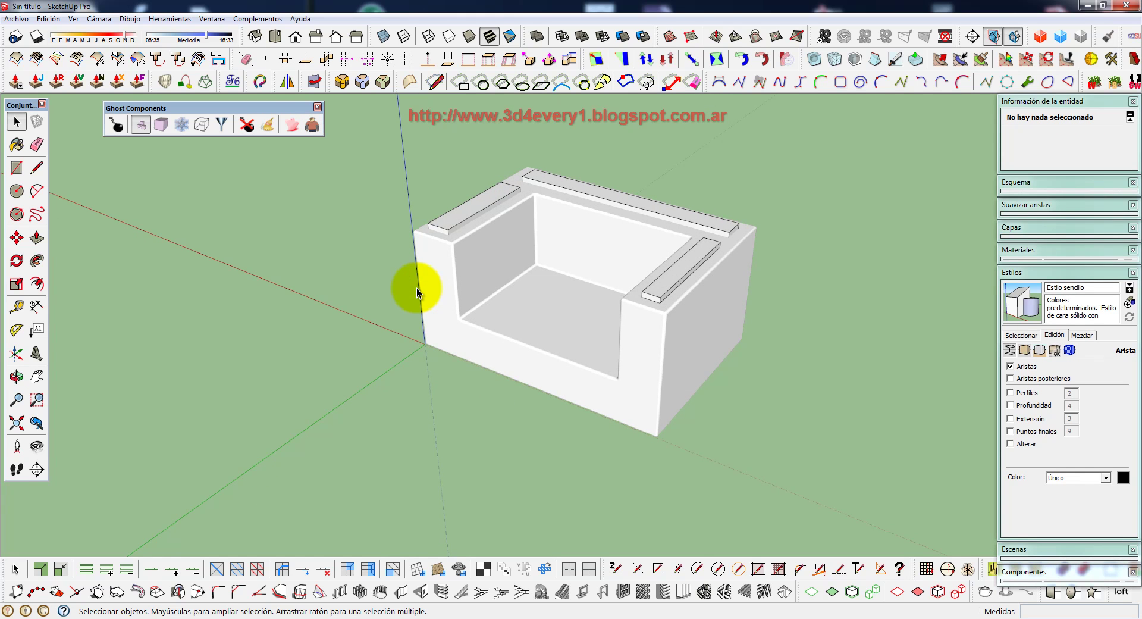
{"action": "left_click", "coordinate": [1041, 37]}
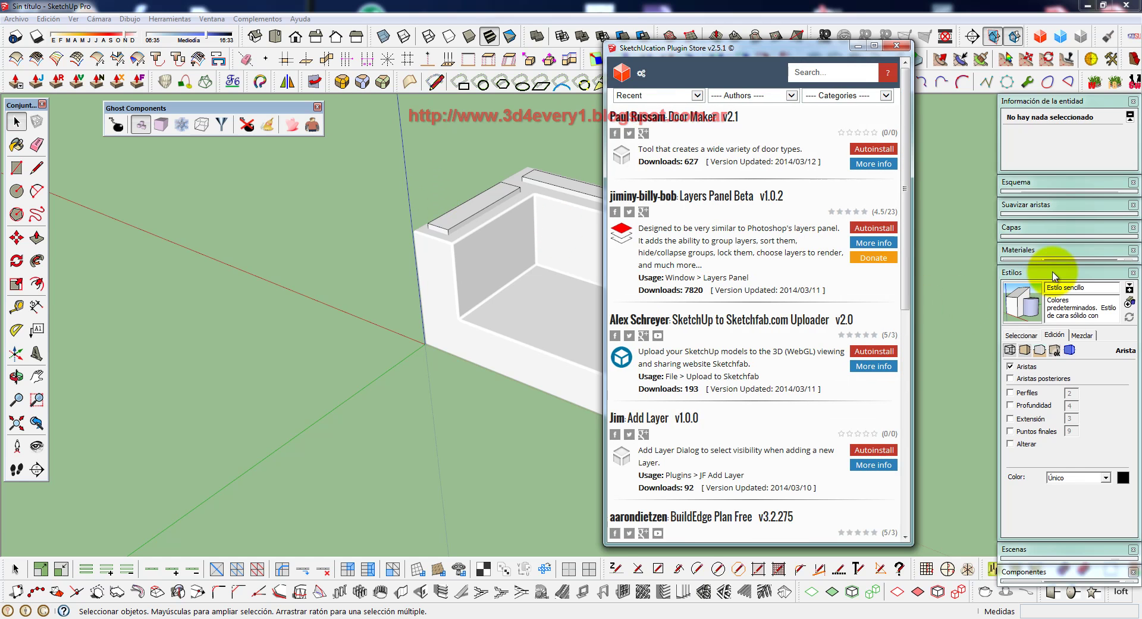
{"action": "left_click", "coordinate": [838, 72]}
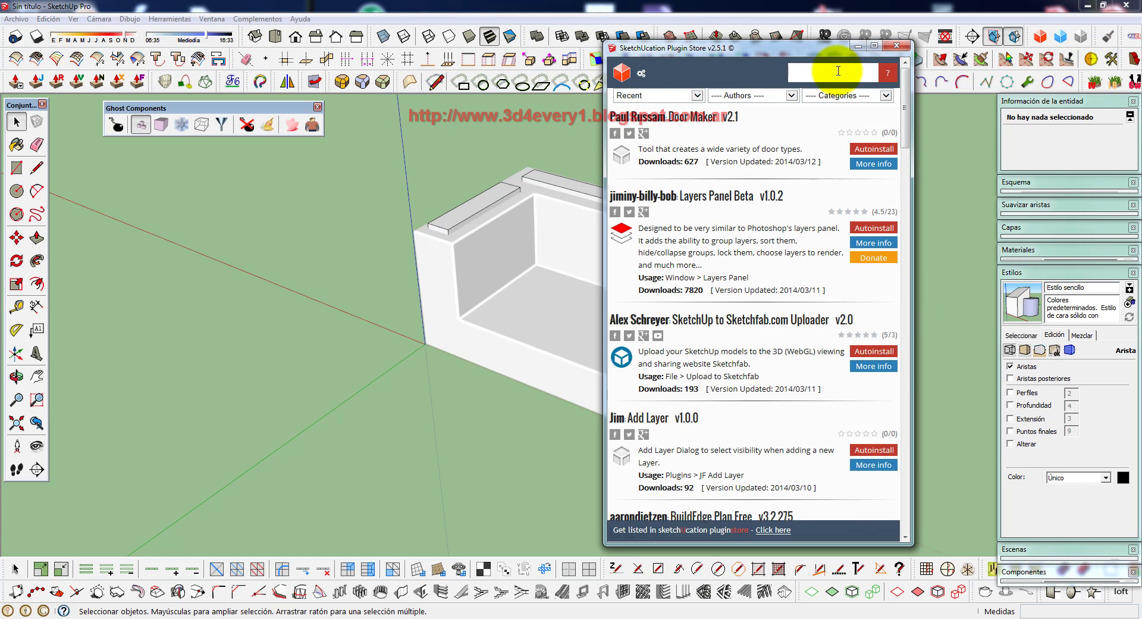
{"action": "type", "text": "Ghost"}
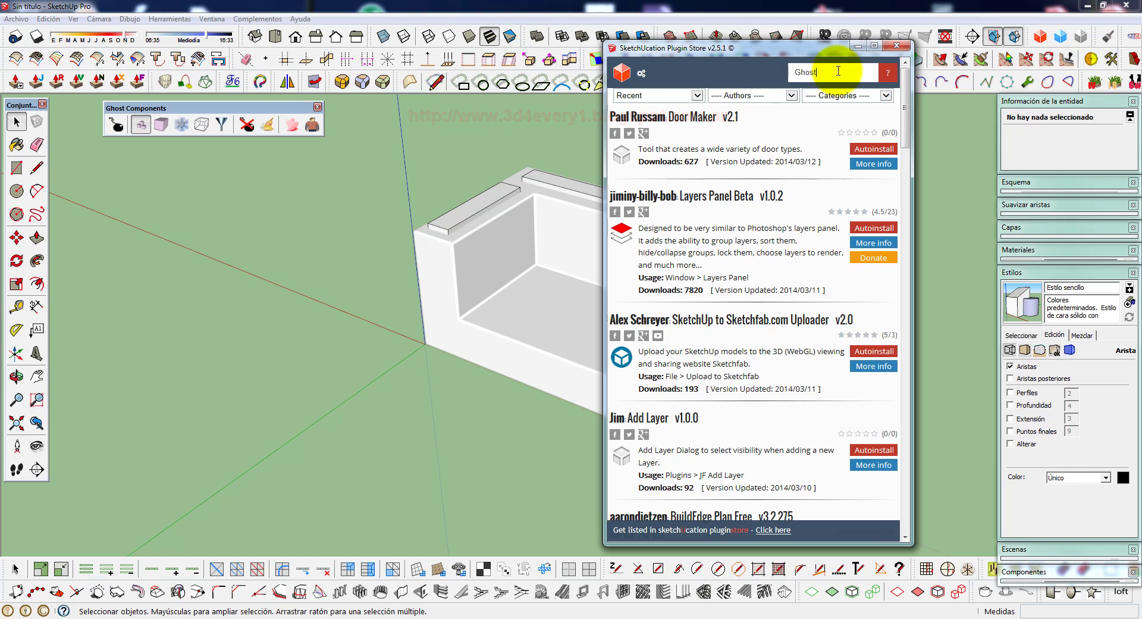
{"action": "key", "text": "Return"}
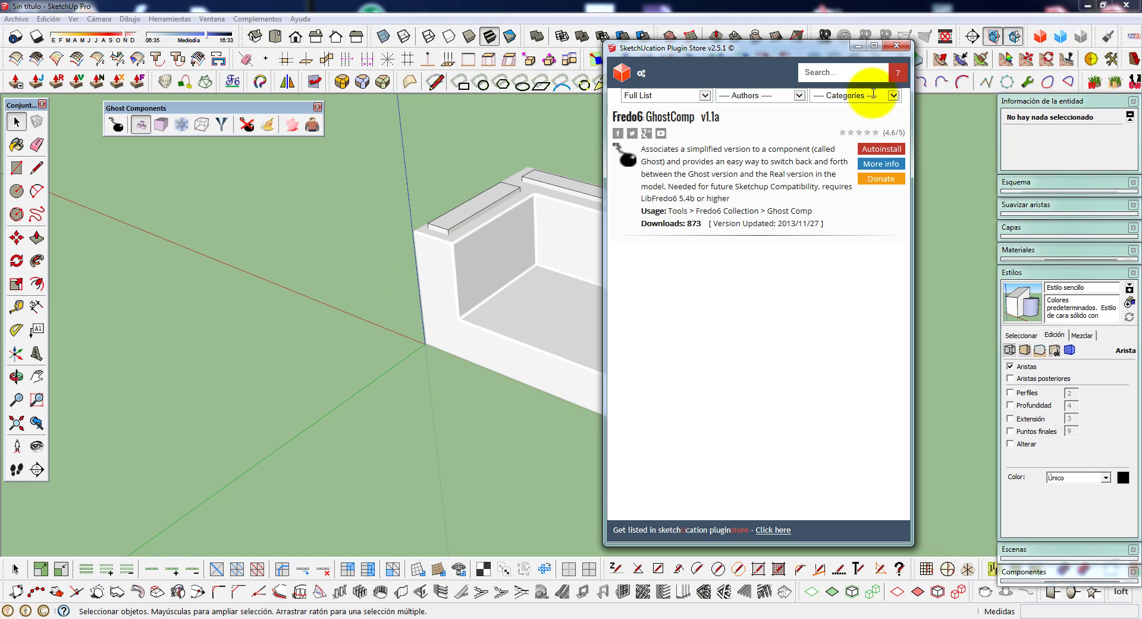
{"action": "left_click", "coordinate": [902, 51]}
{"action": "key", "text": "o"}
{"action": "left_click_drag", "start_coordinate": [523, 319], "coordinate": [533, 321]}
{"action": "key", "text": "space"}
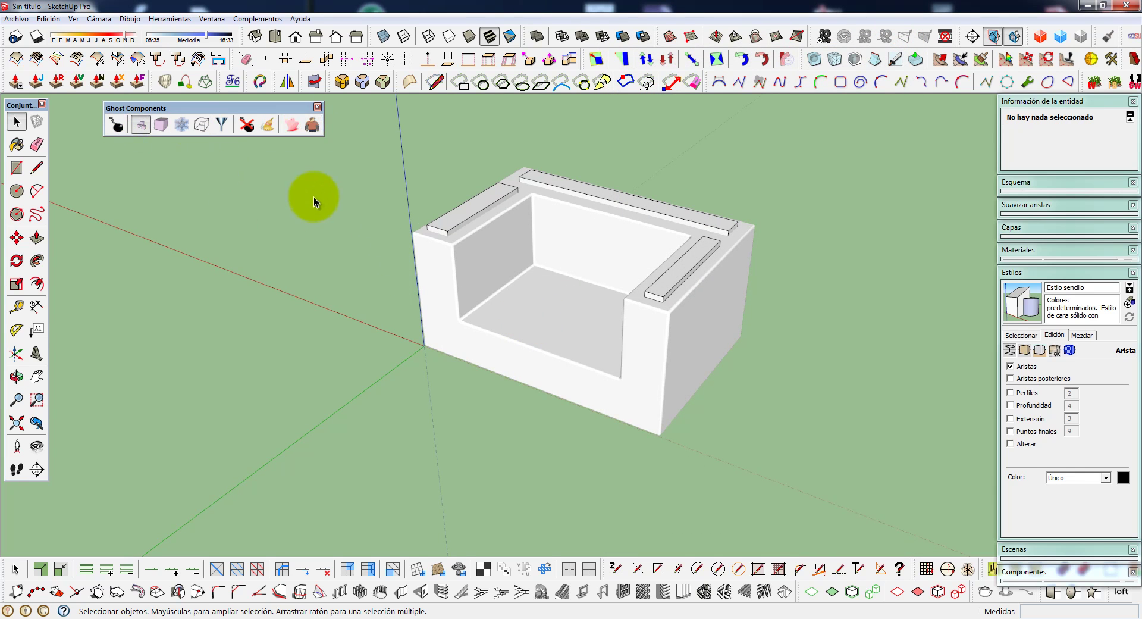